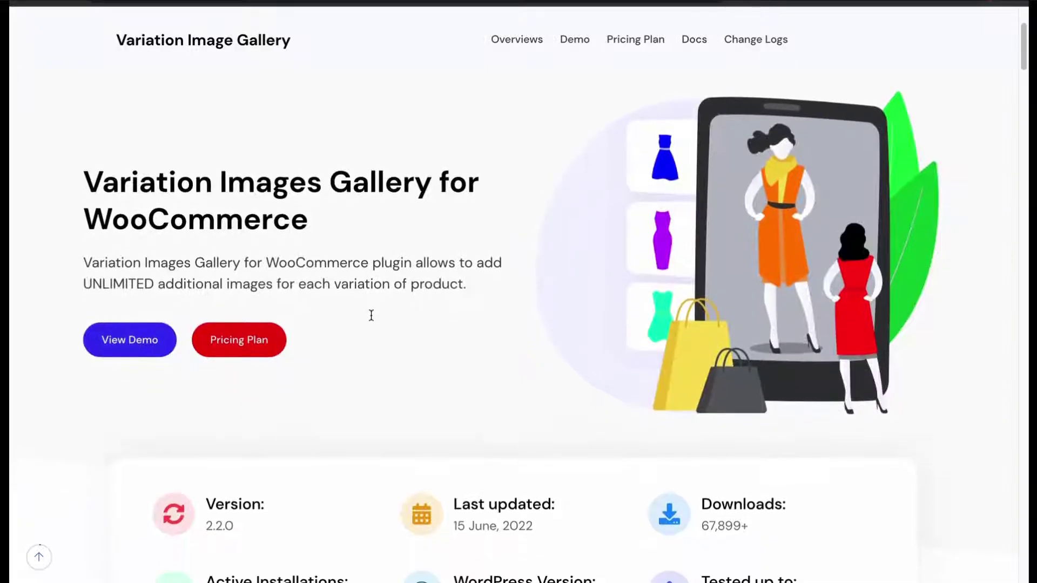
Review the plugin's pricing plans, comparing lifetime prices and the discounted bundle plans
scroll(370, 316, down, 1)
scroll(371, 315, down, 2)
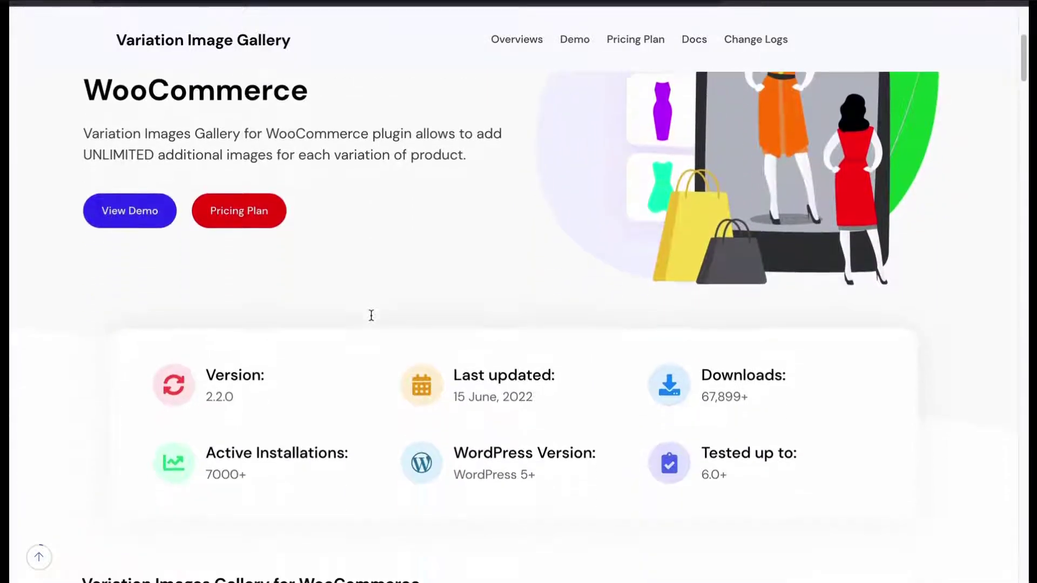
scroll(371, 315, down, 2)
scroll(370, 313, down, 2)
scroll(371, 313, down, 2)
scroll(371, 313, down, 1)
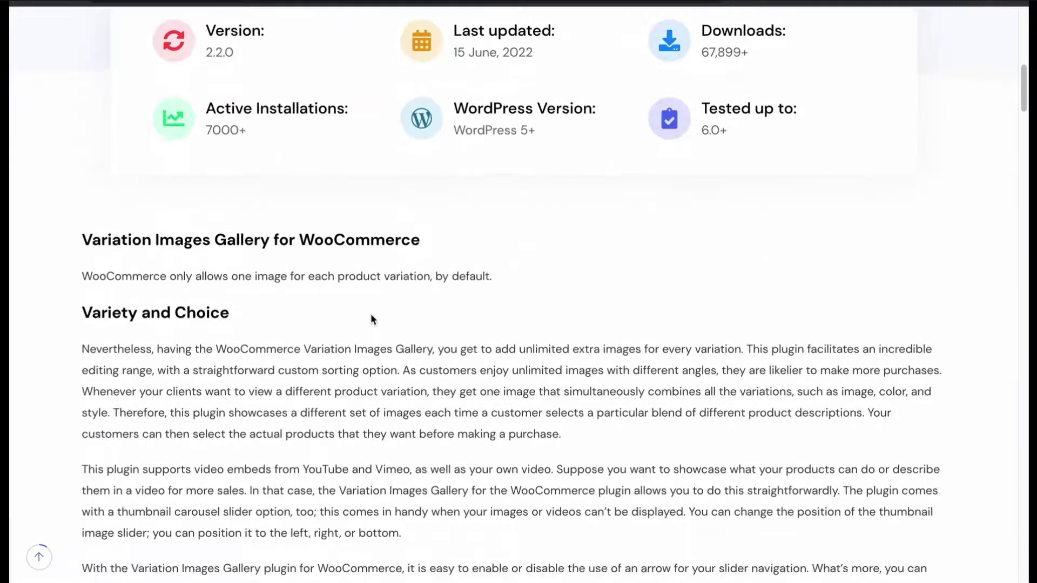
scroll(371, 315, down, 2)
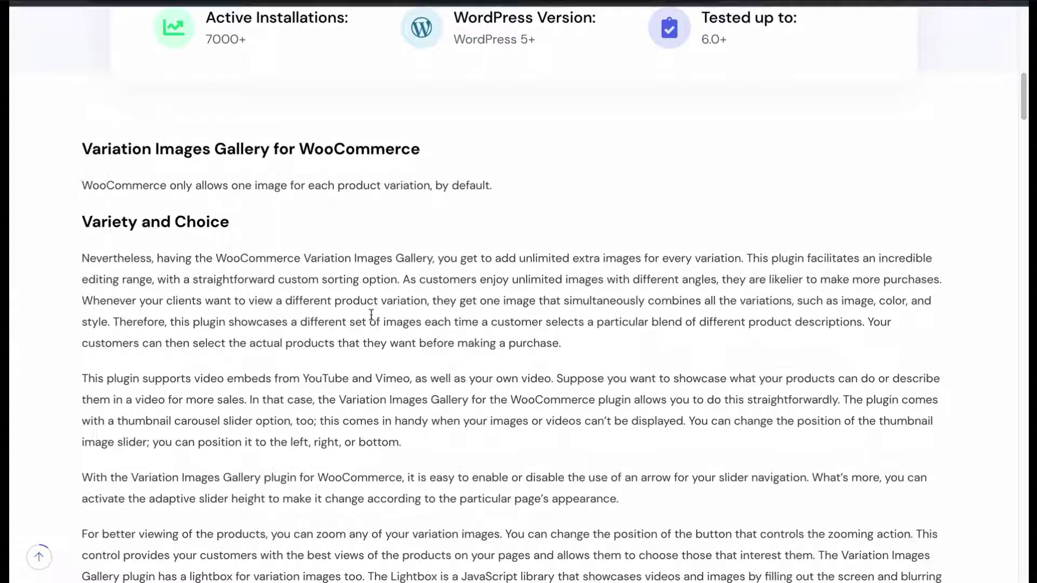
scroll(371, 316, down, 1)
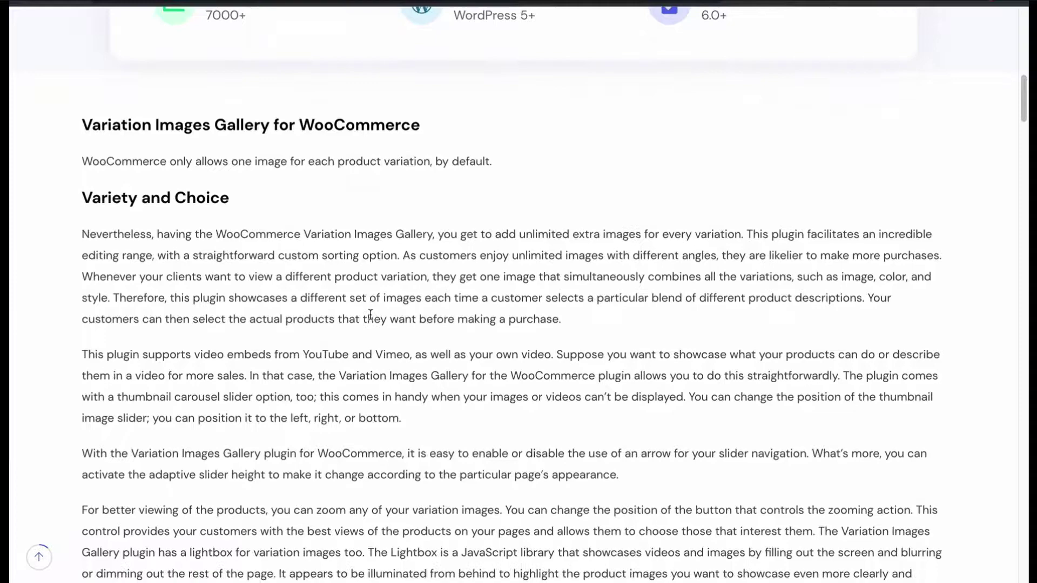
scroll(370, 314, down, 2)
scroll(371, 314, down, 2)
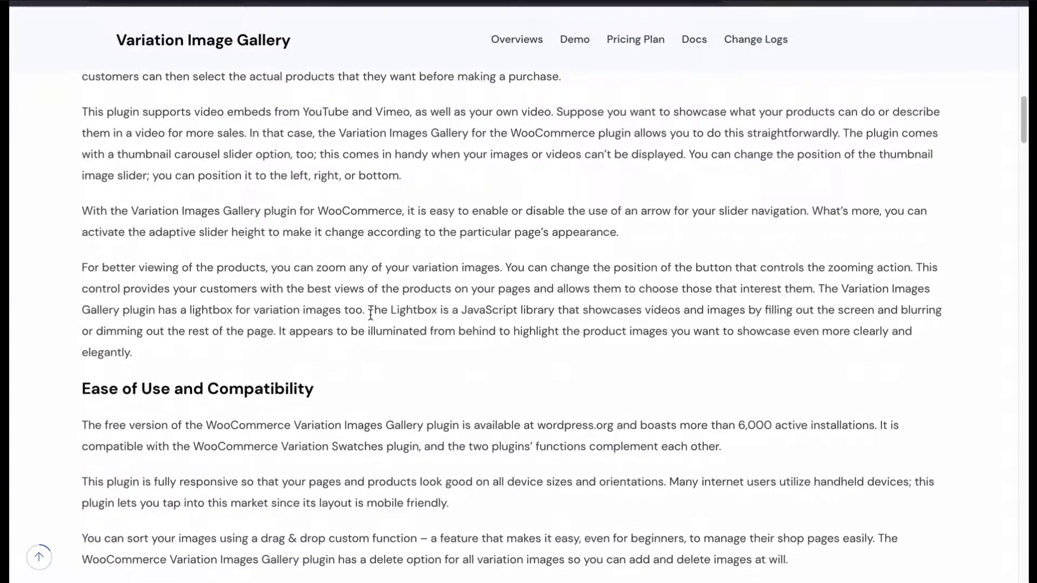
scroll(371, 315, down, 2)
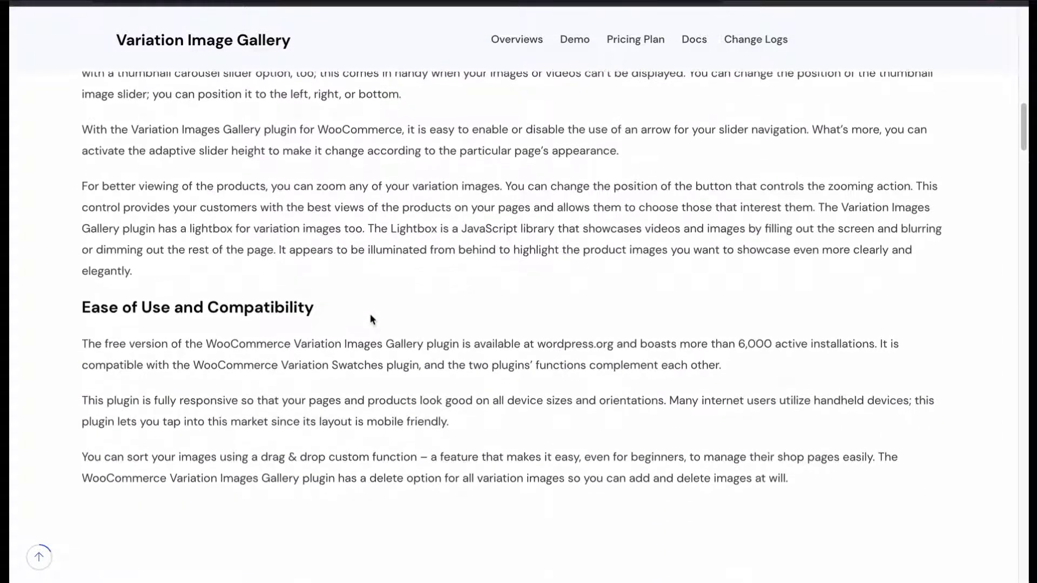
scroll(370, 314, down, 2)
scroll(370, 316, down, 1)
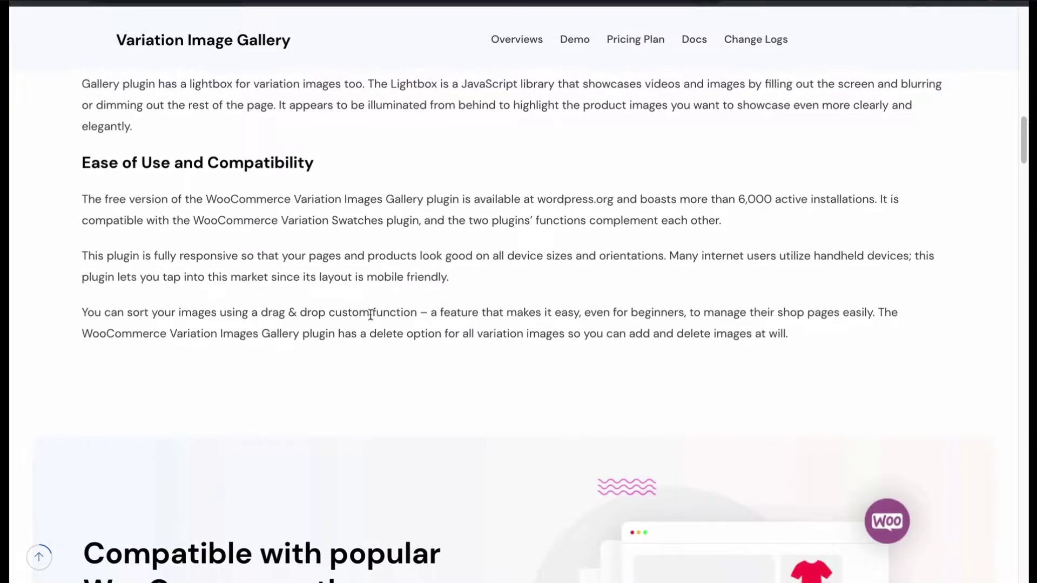
scroll(371, 314, down, 1)
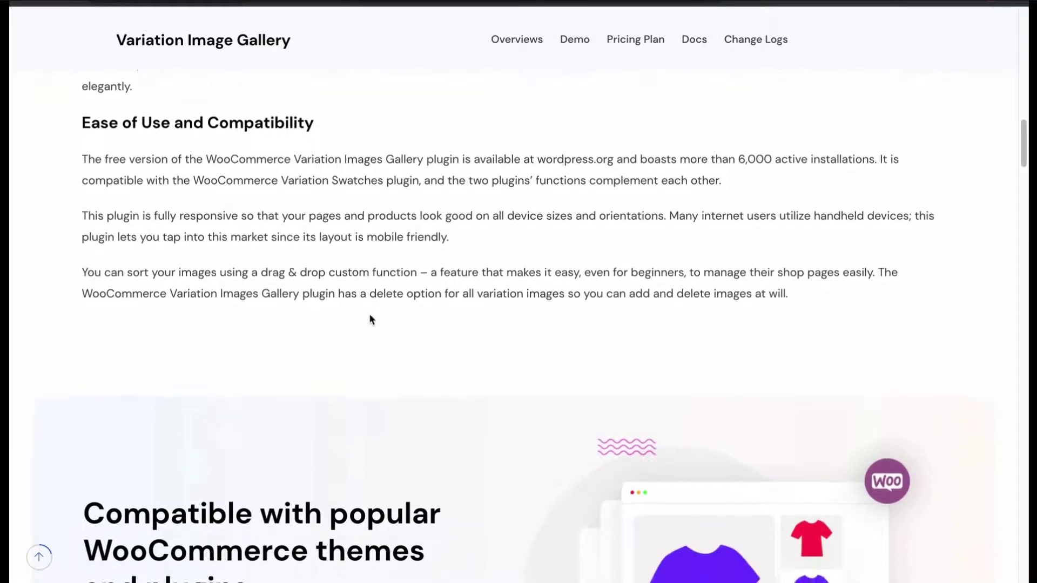
scroll(370, 319, down, 1)
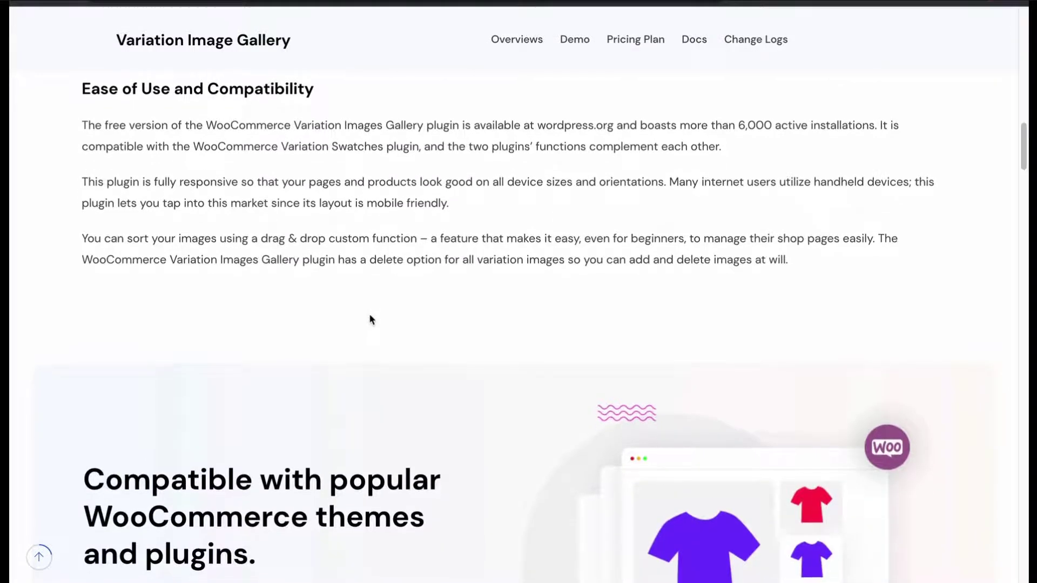
scroll(371, 318, down, 1)
scroll(371, 320, down, 1)
scroll(370, 319, down, 1)
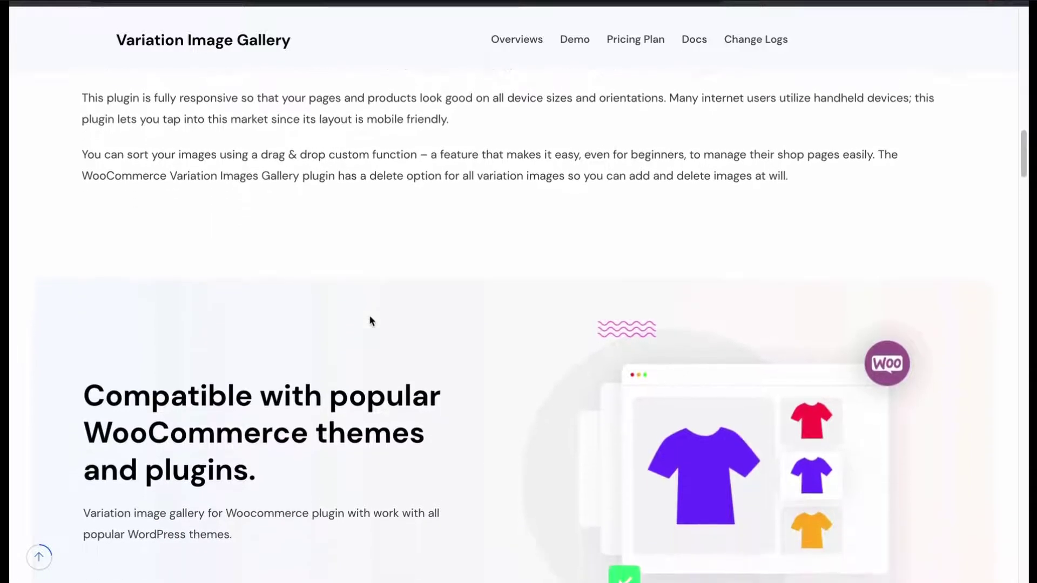
scroll(371, 320, down, 1)
scroll(370, 321, down, 1)
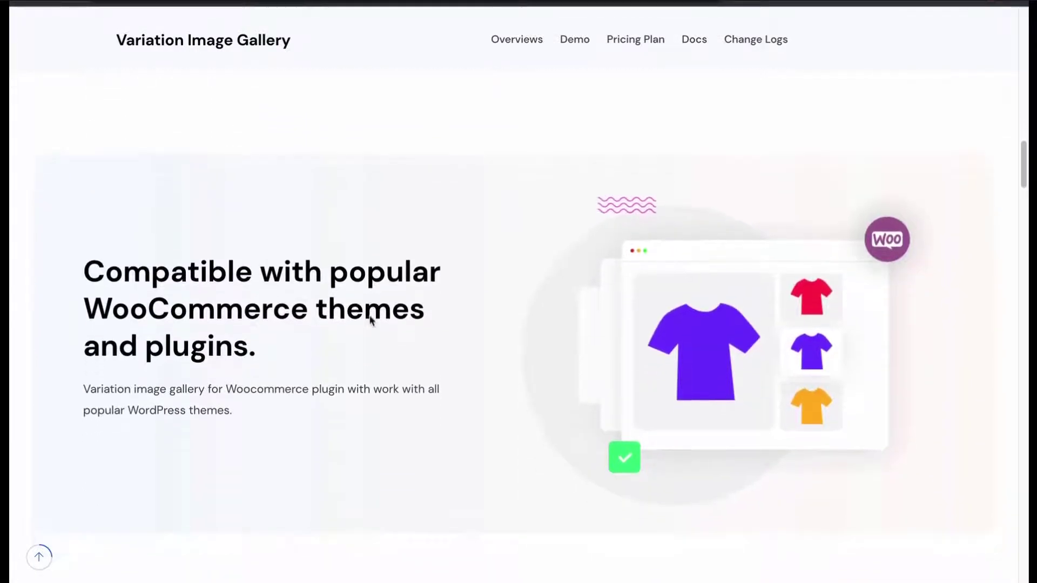
scroll(371, 321, down, 1)
scroll(370, 321, down, 2)
scroll(370, 321, down, 2)
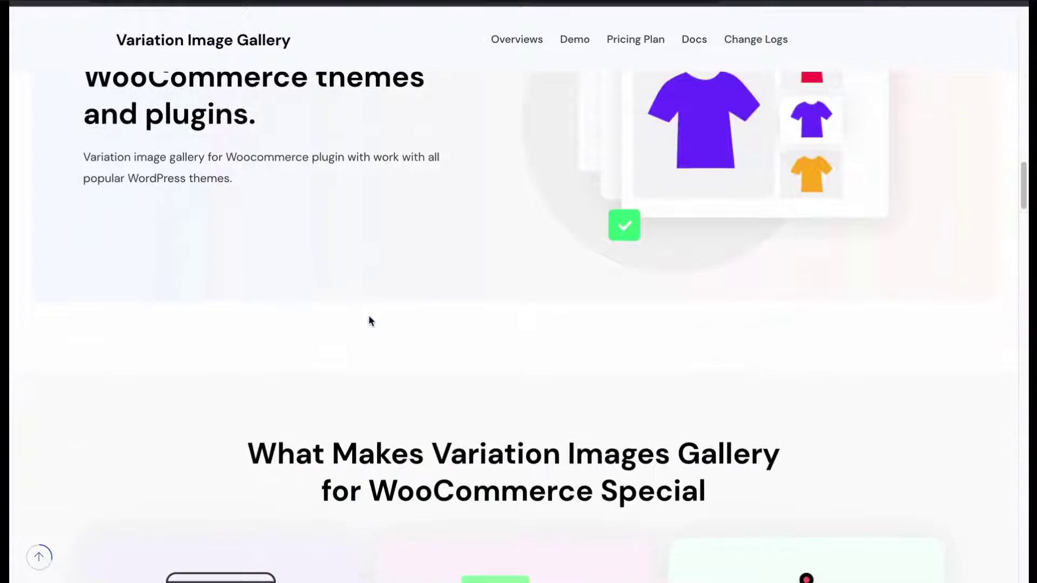
scroll(370, 321, down, 2)
scroll(369, 318, down, 1)
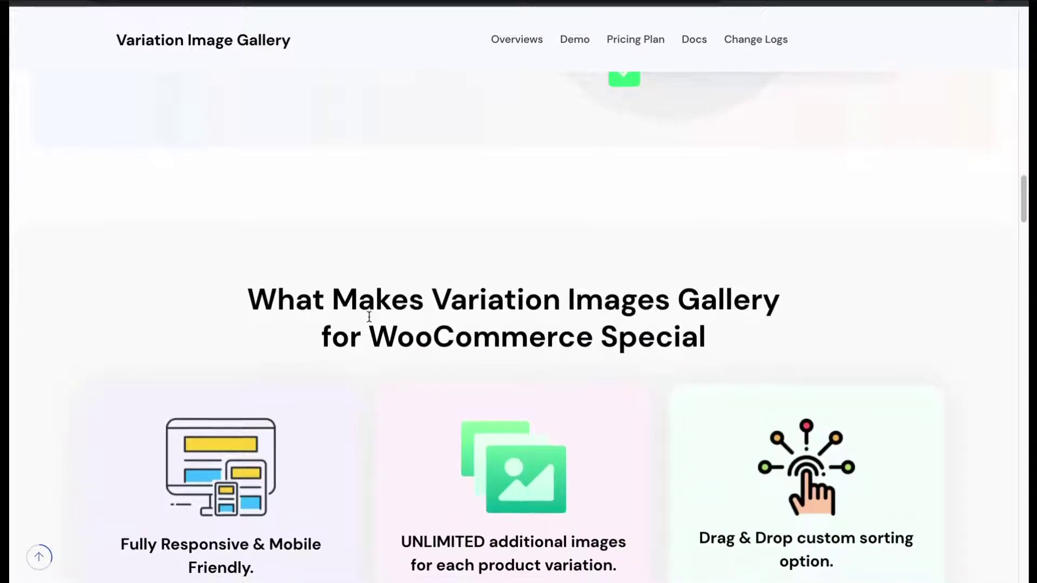
scroll(369, 316, down, 1)
scroll(368, 316, down, 2)
scroll(369, 319, down, 1)
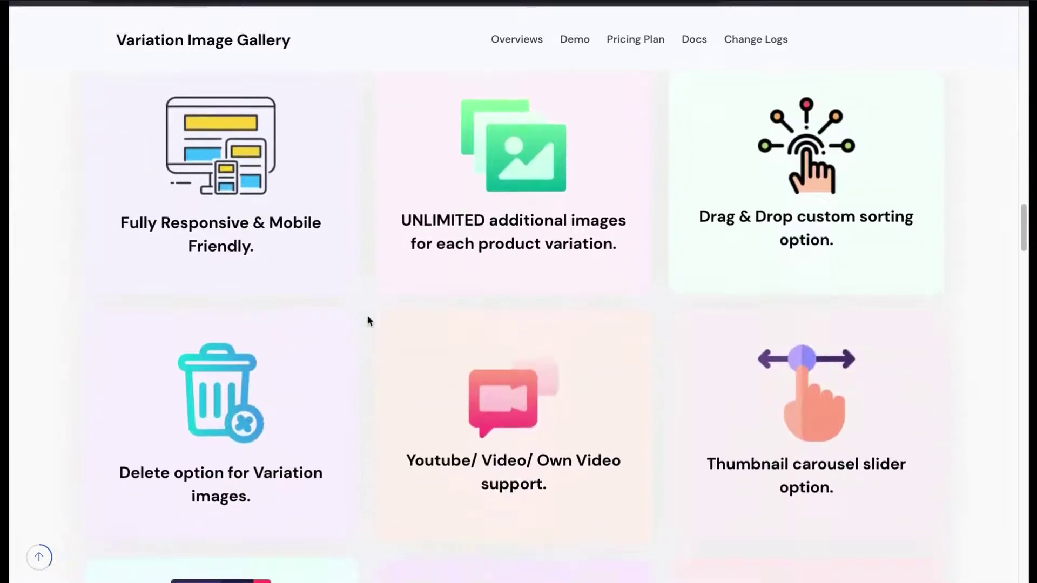
scroll(369, 321, down, 1)
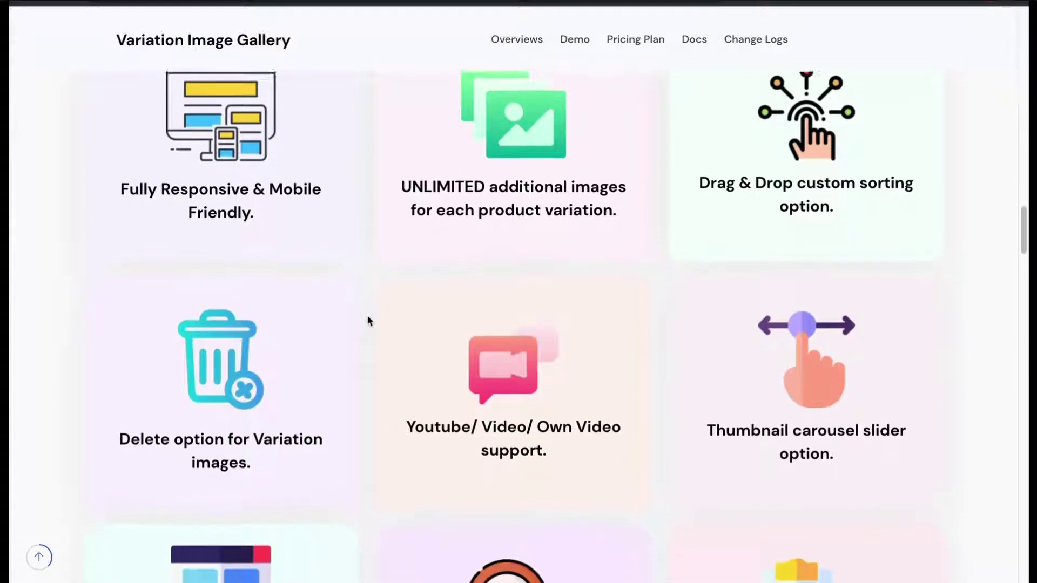
scroll(369, 320, down, 2)
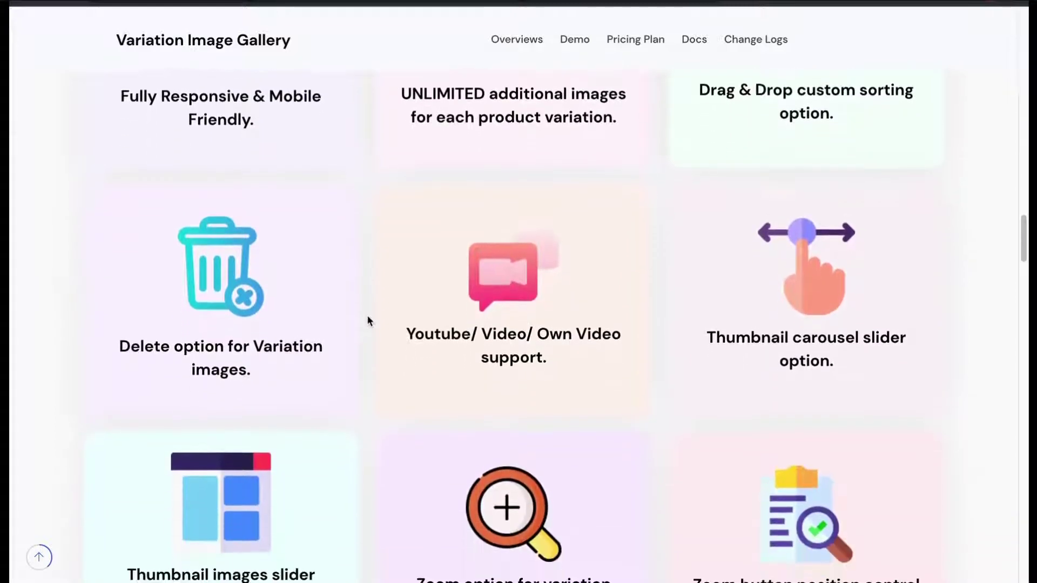
scroll(369, 321, down, 1)
scroll(369, 321, down, 1)
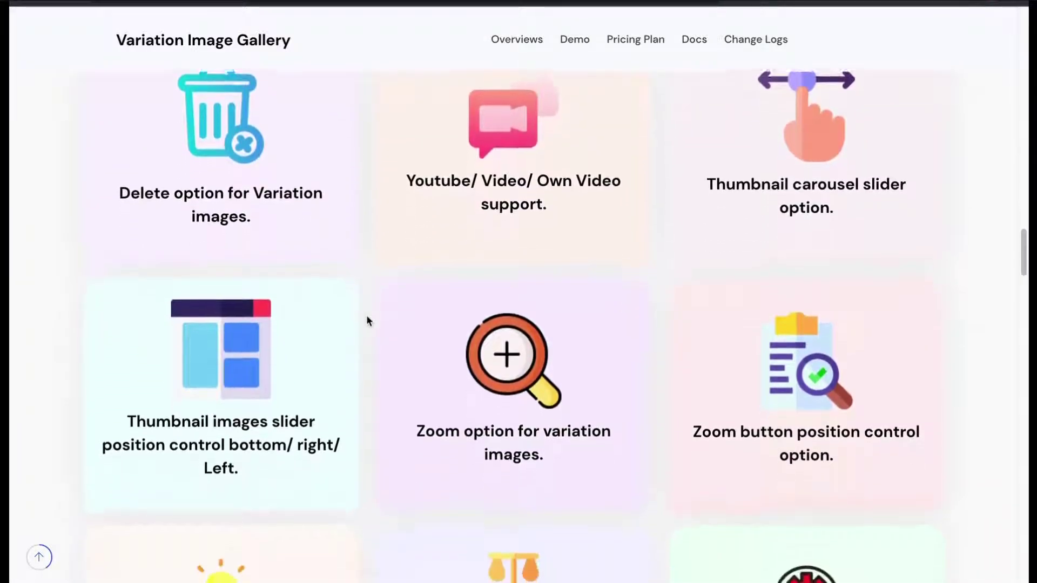
scroll(369, 321, down, 1)
scroll(367, 321, down, 2)
scroll(367, 321, down, 1)
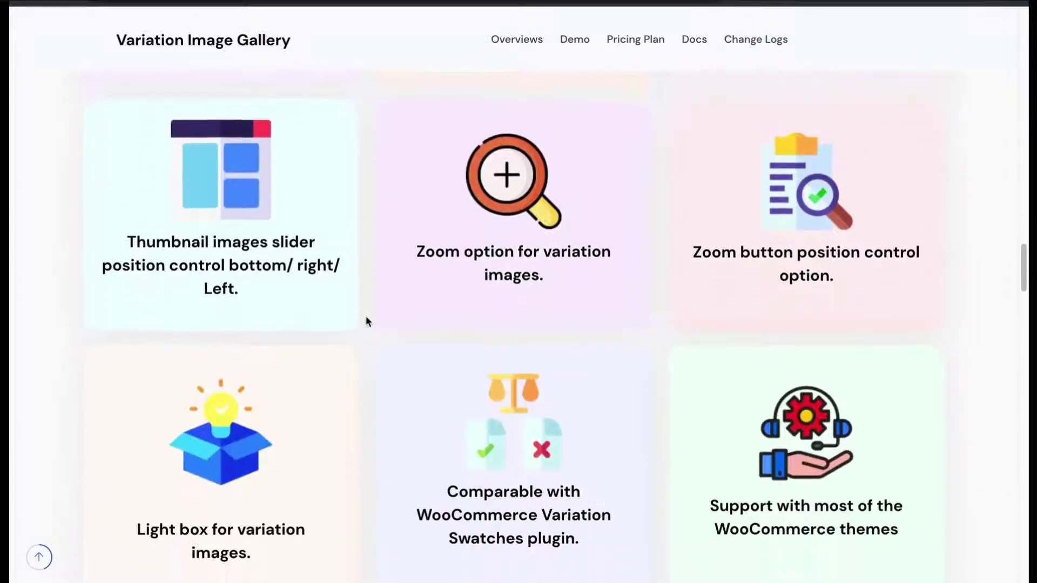
scroll(366, 321, down, 1)
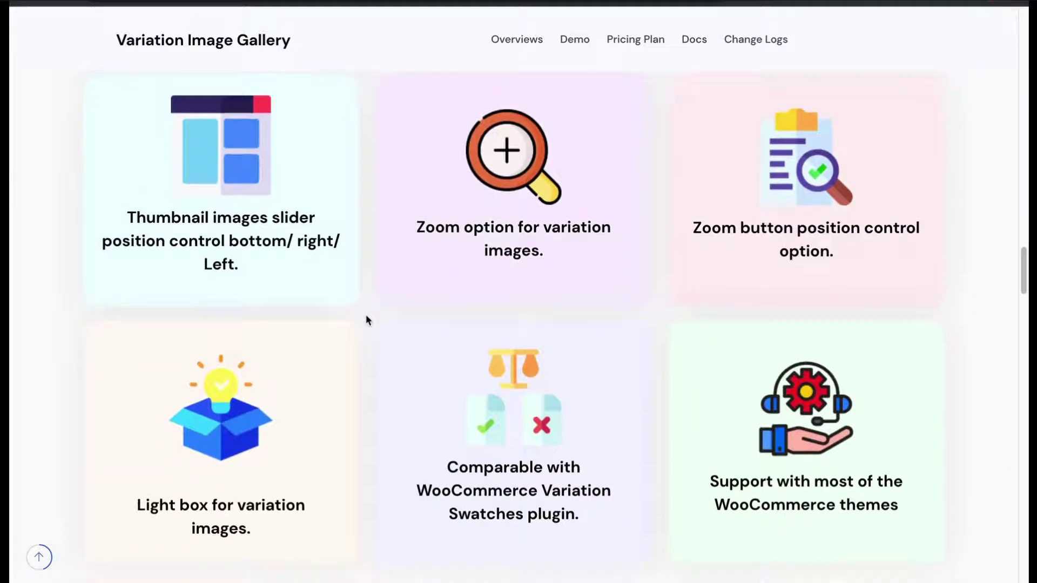
scroll(366, 320, down, 2)
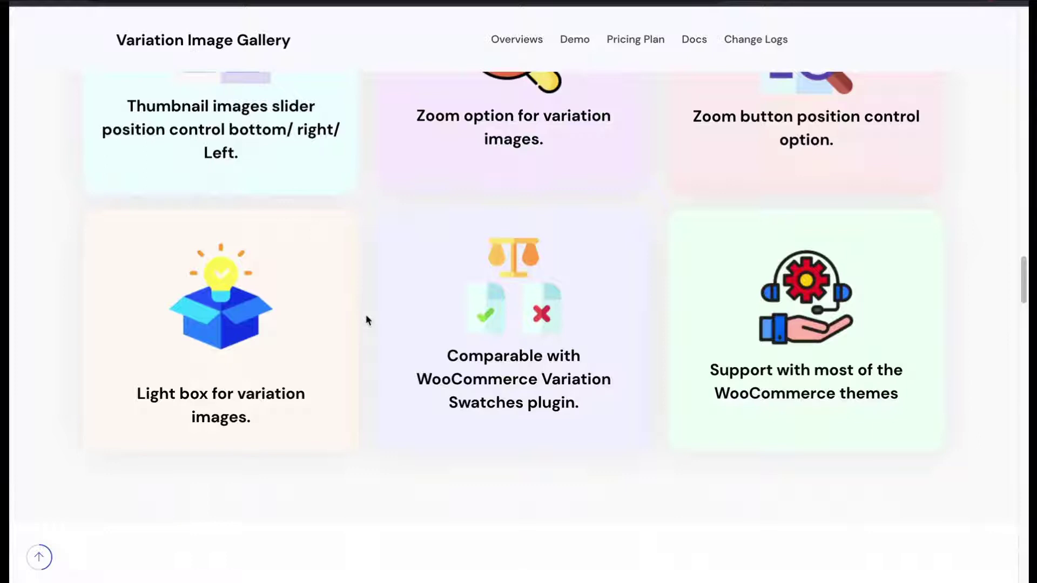
scroll(367, 320, down, 1)
scroll(367, 320, down, 2)
scroll(366, 320, down, 3)
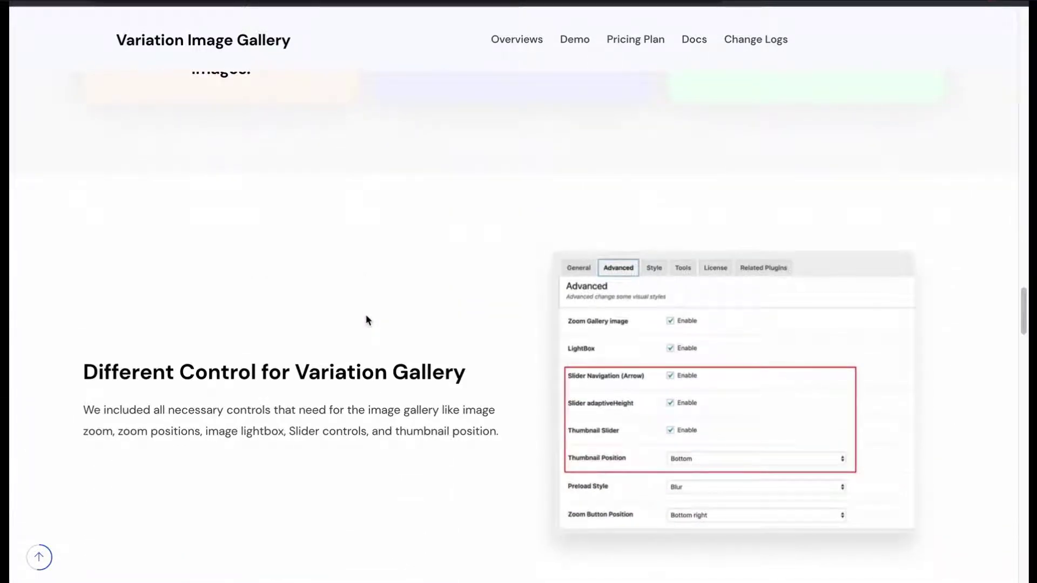
scroll(366, 320, down, 4)
scroll(366, 320, down, 1)
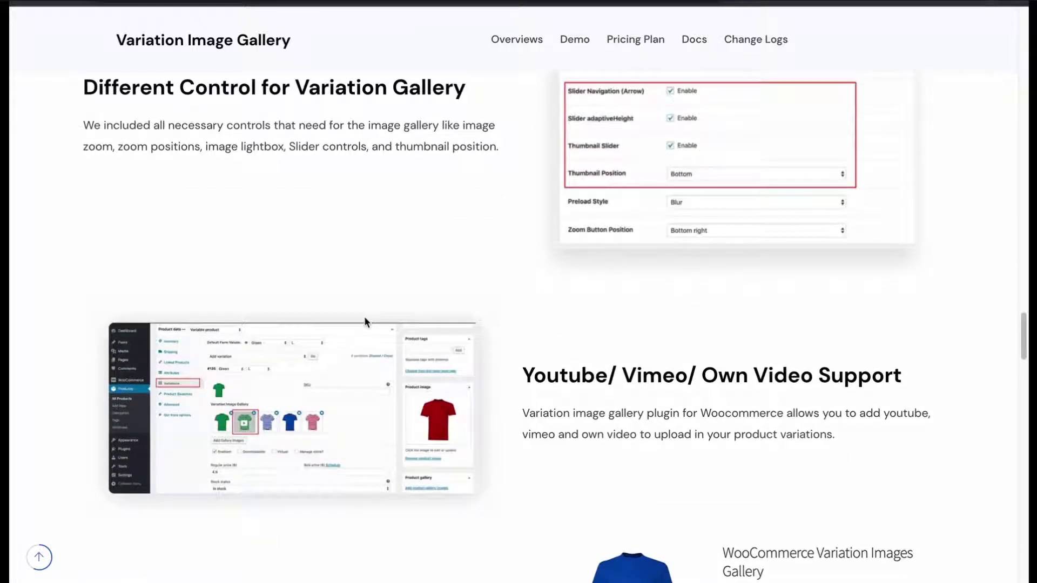
scroll(364, 318, down, 2)
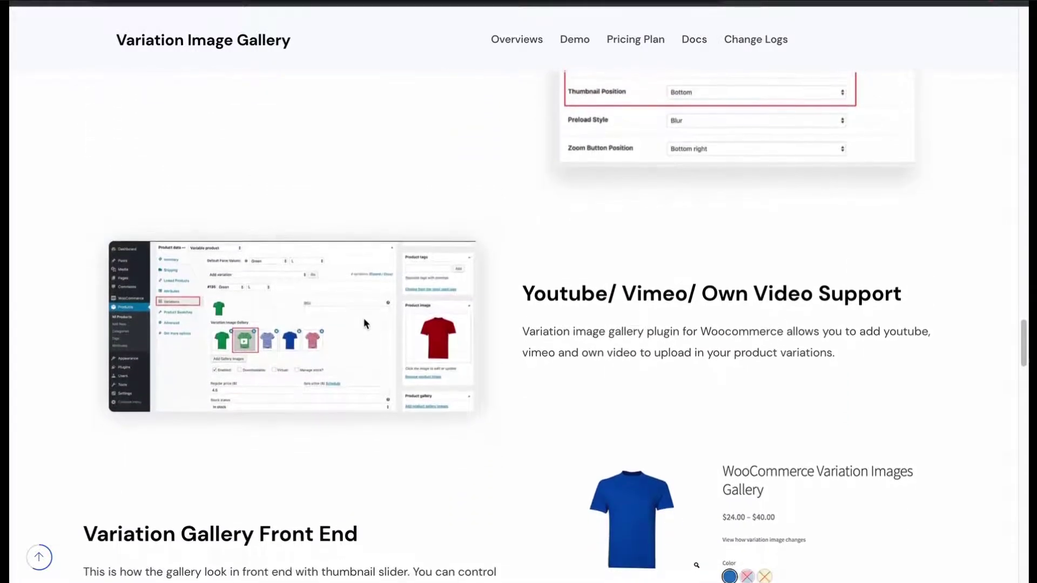
scroll(364, 323, down, 3)
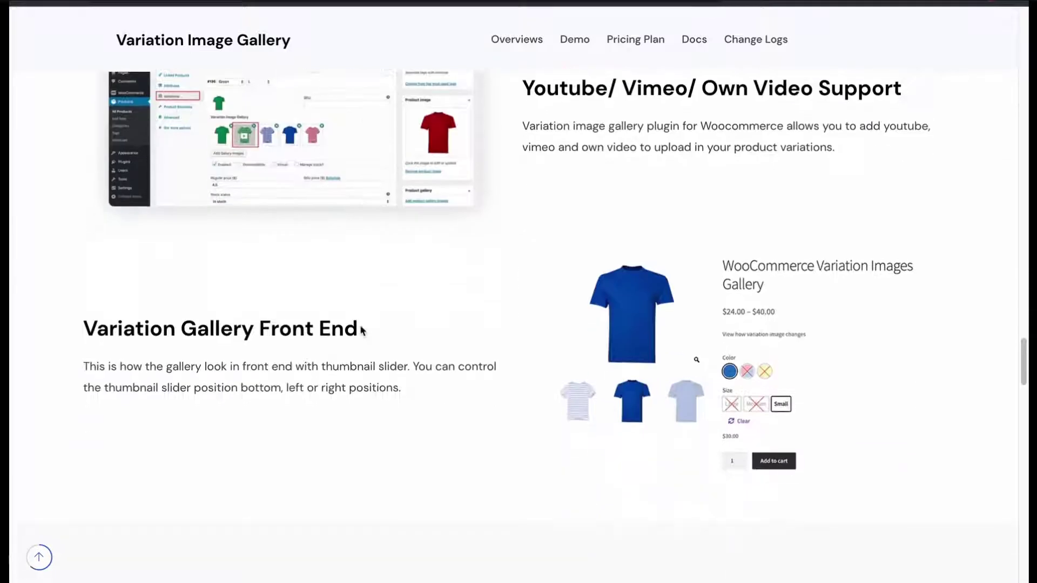
scroll(361, 331, down, 2)
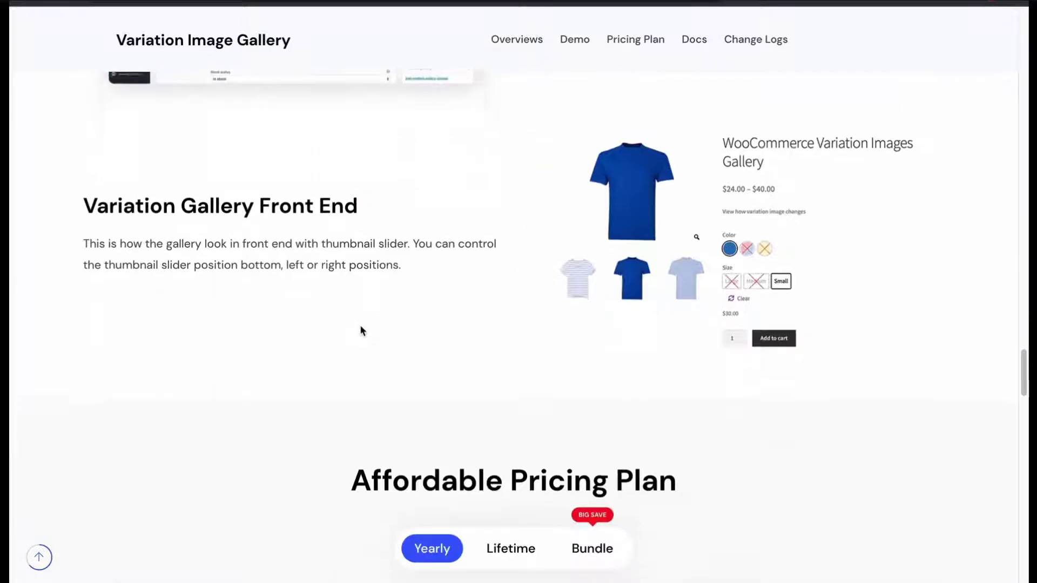
scroll(362, 331, down, 1)
scroll(361, 331, down, 2)
scroll(360, 330, down, 1)
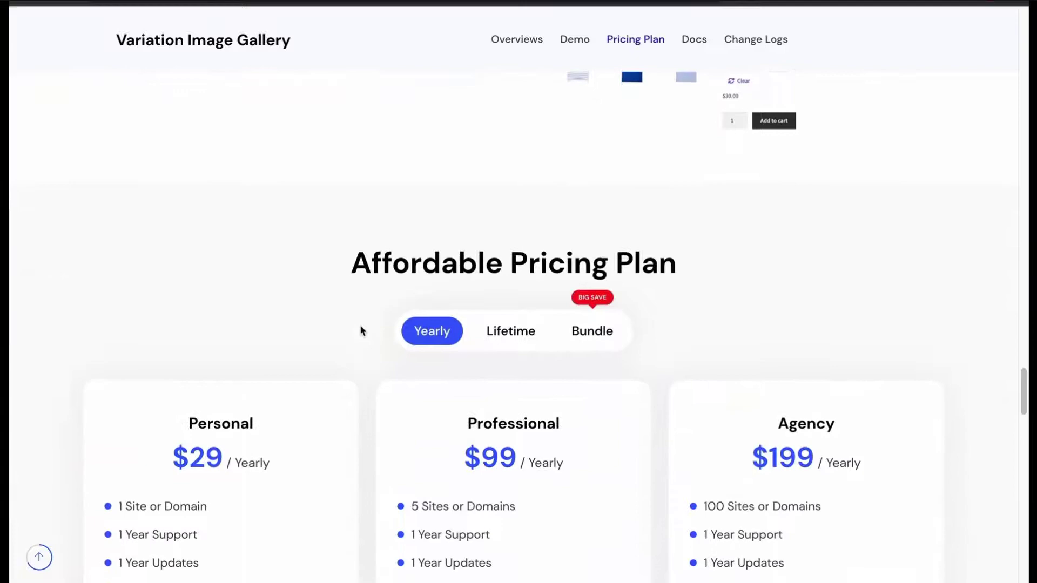
scroll(361, 330, down, 2)
scroll(357, 330, down, 2)
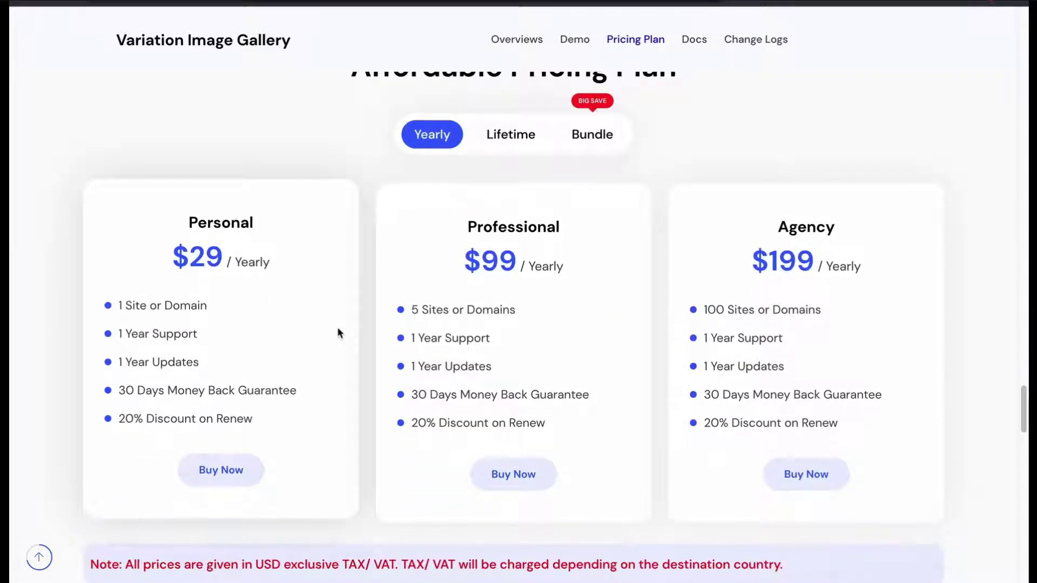
click(499, 150)
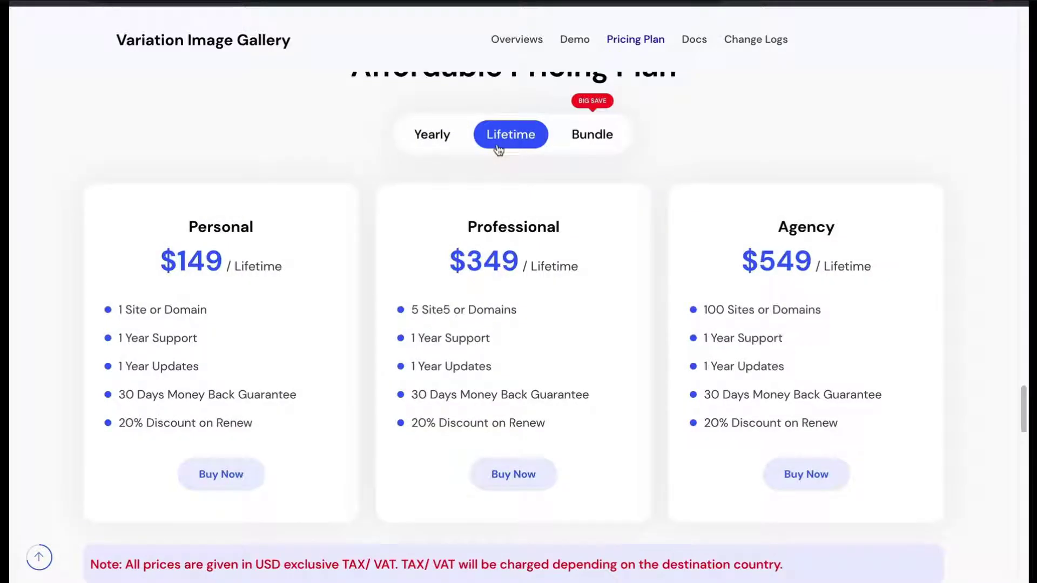
click(593, 139)
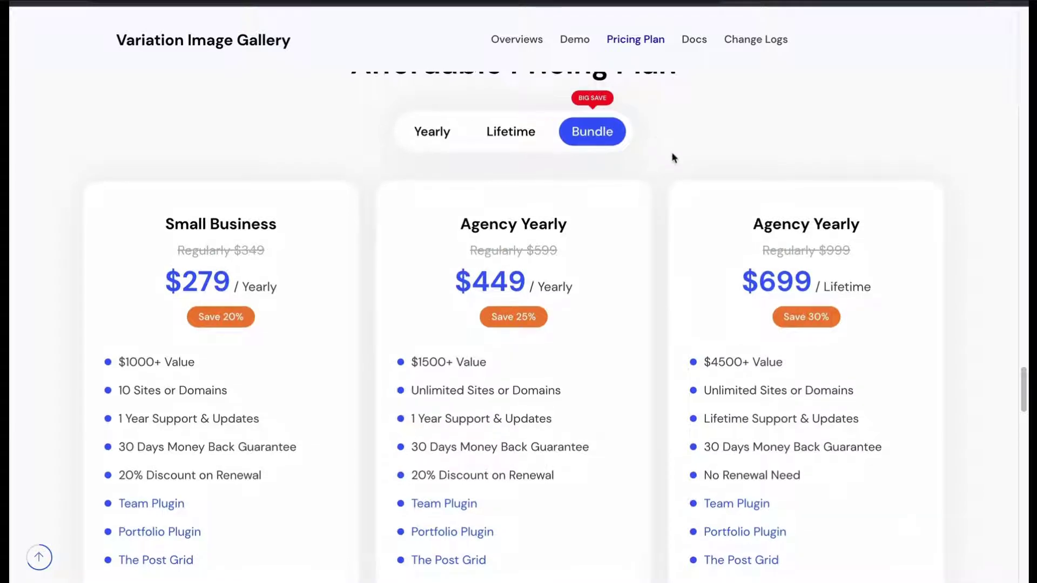
scroll(671, 151, down, 1)
scroll(671, 151, down, 1)
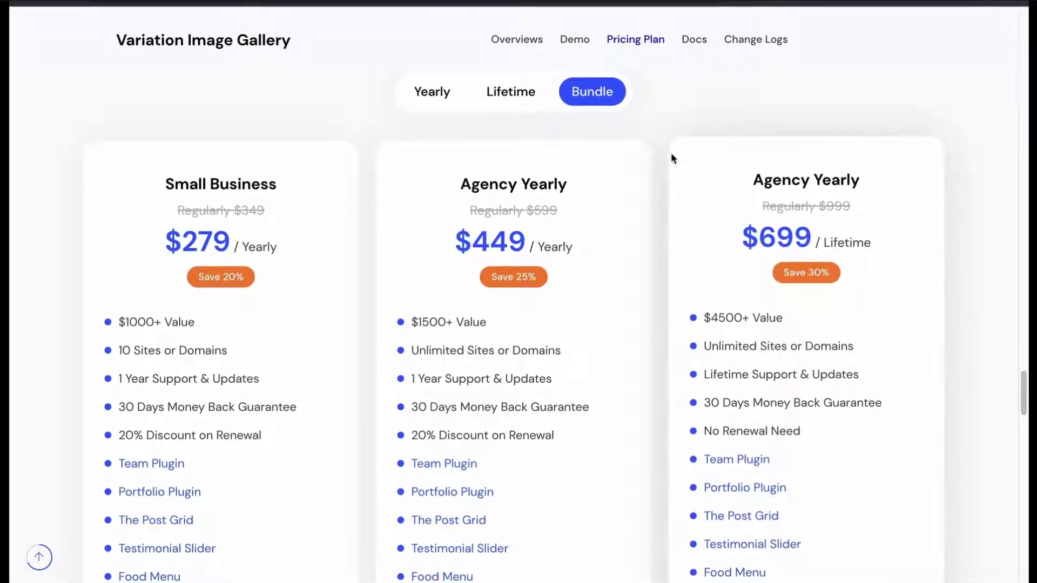
scroll(670, 152, down, 1)
scroll(670, 153, down, 2)
scroll(671, 152, down, 4)
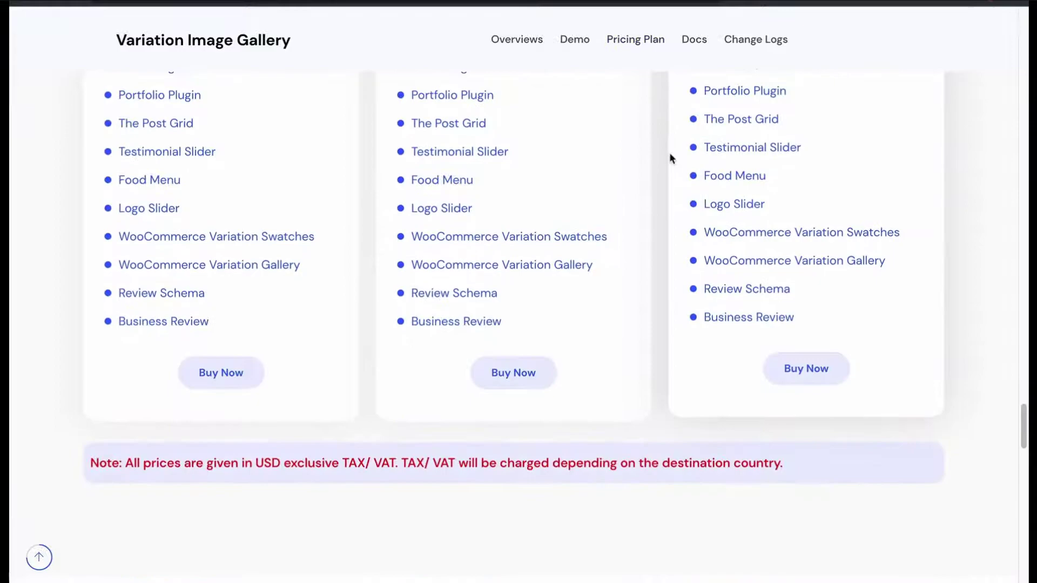
scroll(669, 152, up, 6)
scroll(669, 153, up, 6)
scroll(642, 157, up, 5)
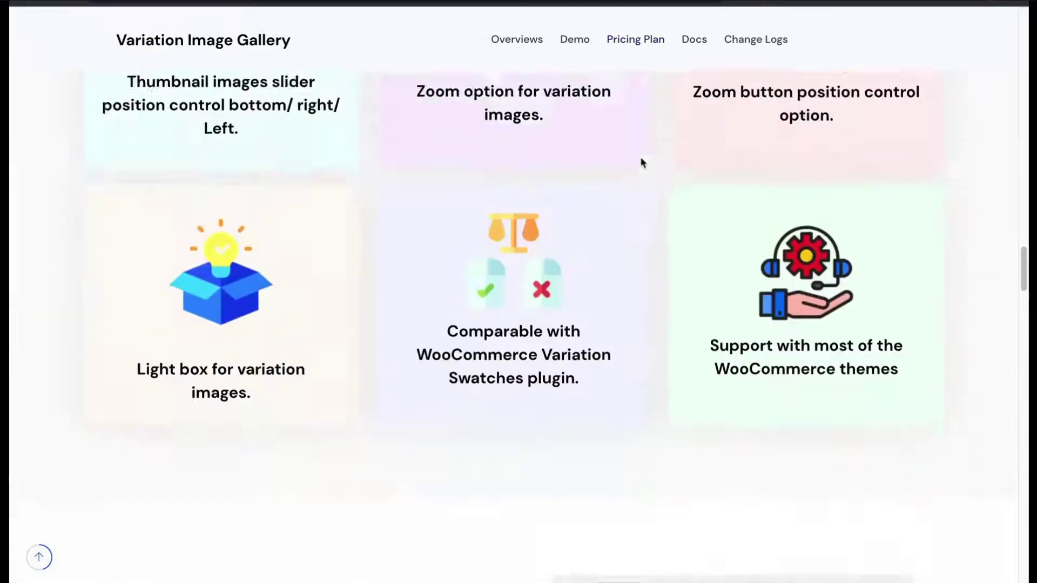
scroll(642, 157, up, 5)
scroll(641, 154, up, 5)
scroll(640, 154, up, 10)
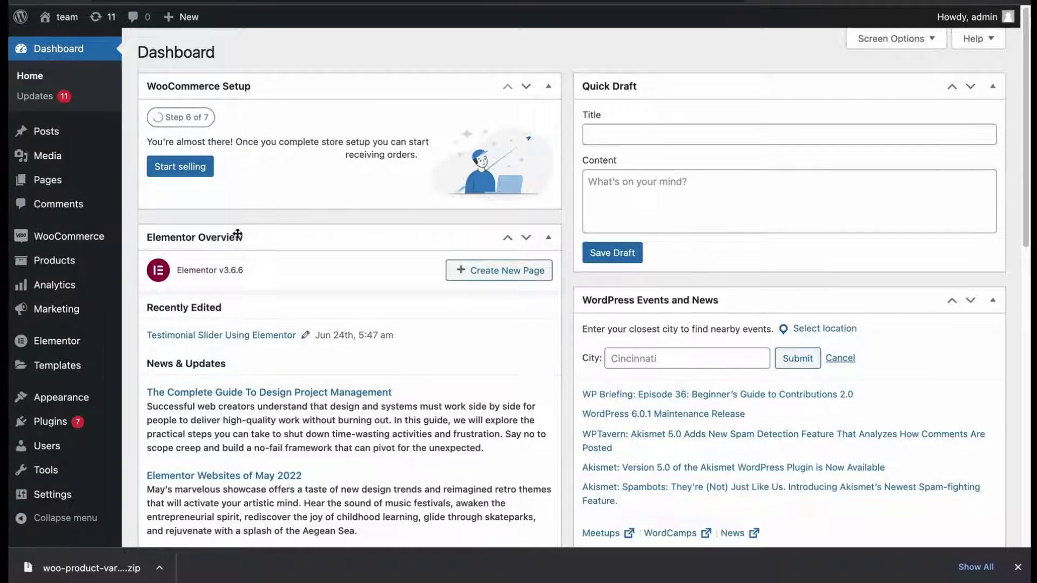
scroll(89, 405, down, 2)
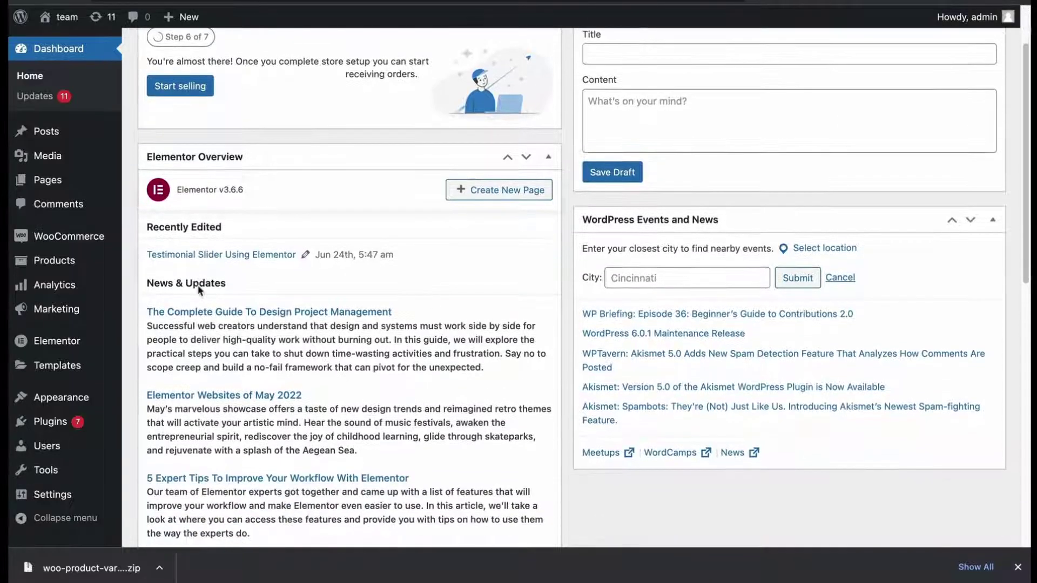
mouse_move(50, 422)
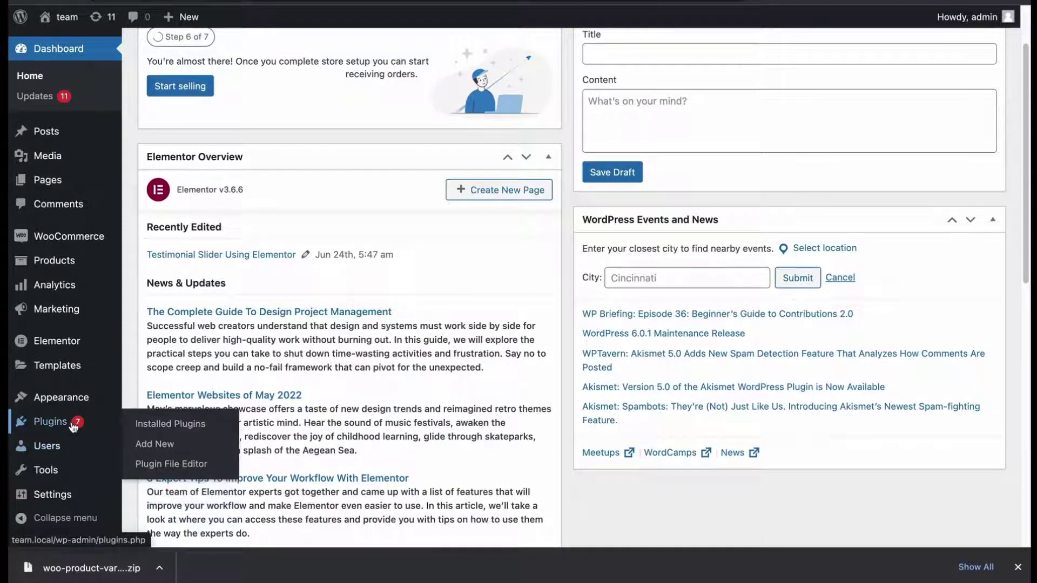
Search the plugin directory for 'vari' and install Variation Images Gallery for WooCommerce
click(161, 445)
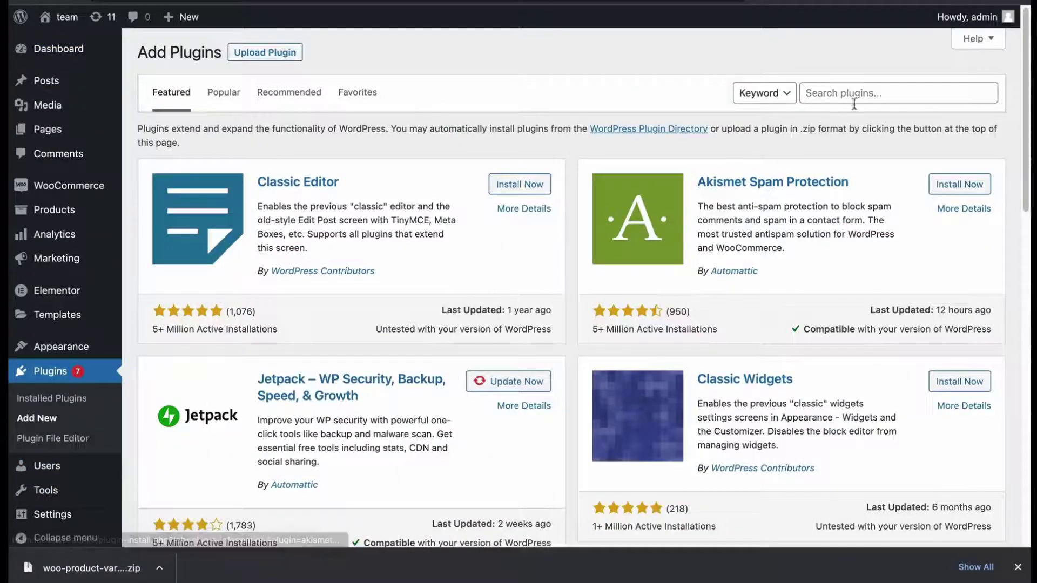
click(853, 103)
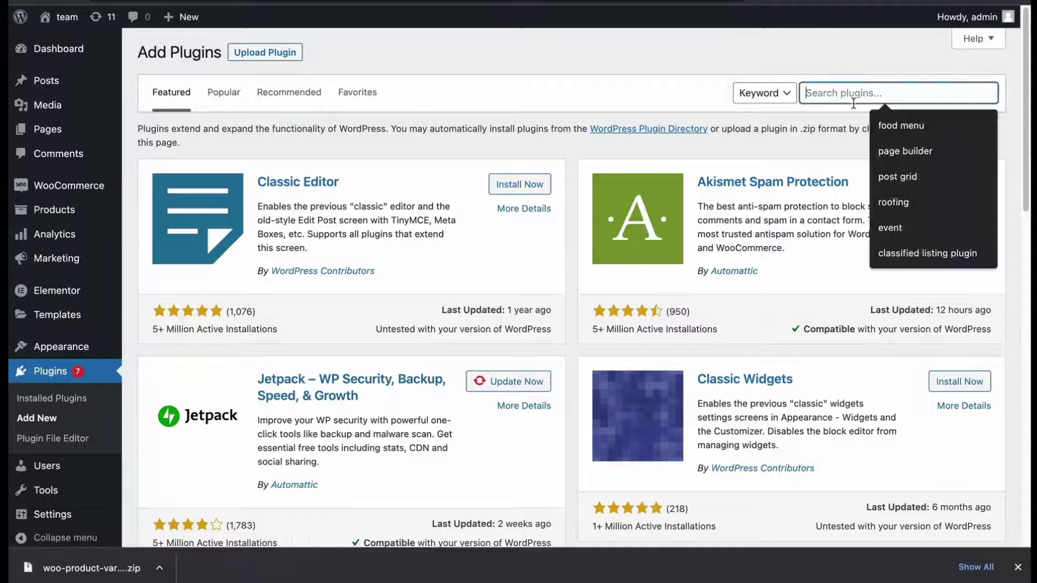
text(variation)
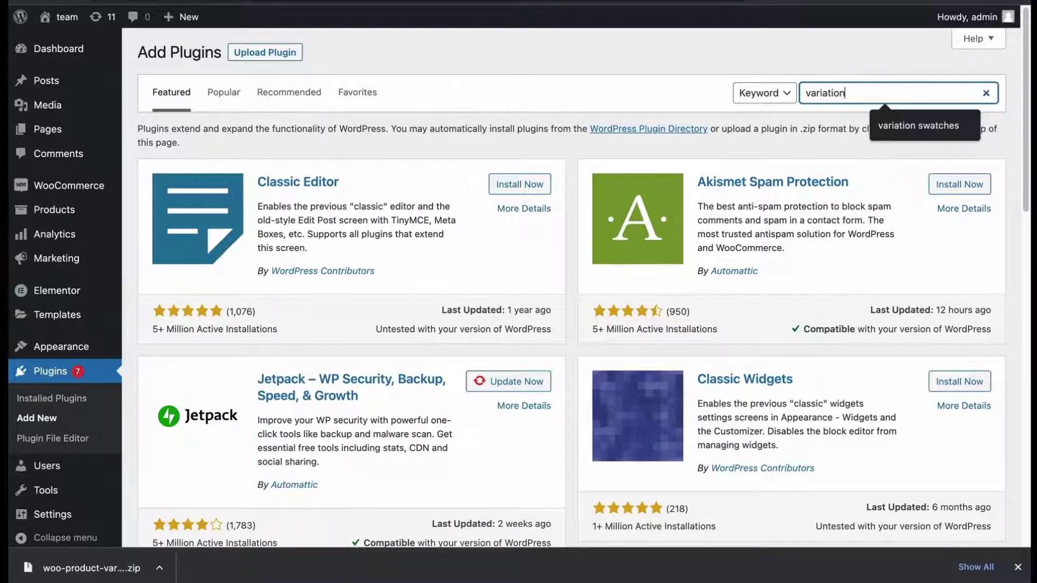
text( image)
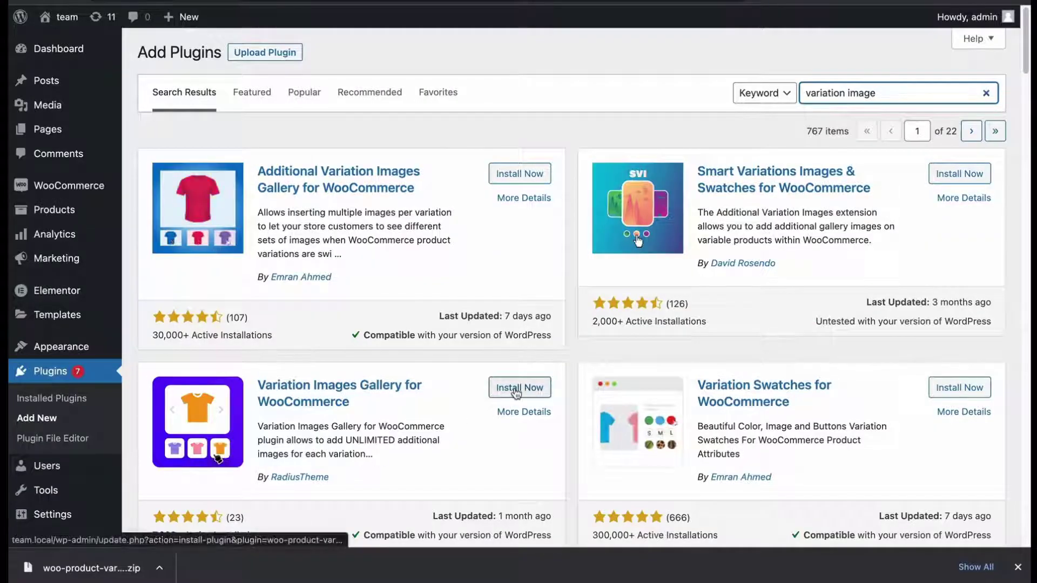
click(515, 393)
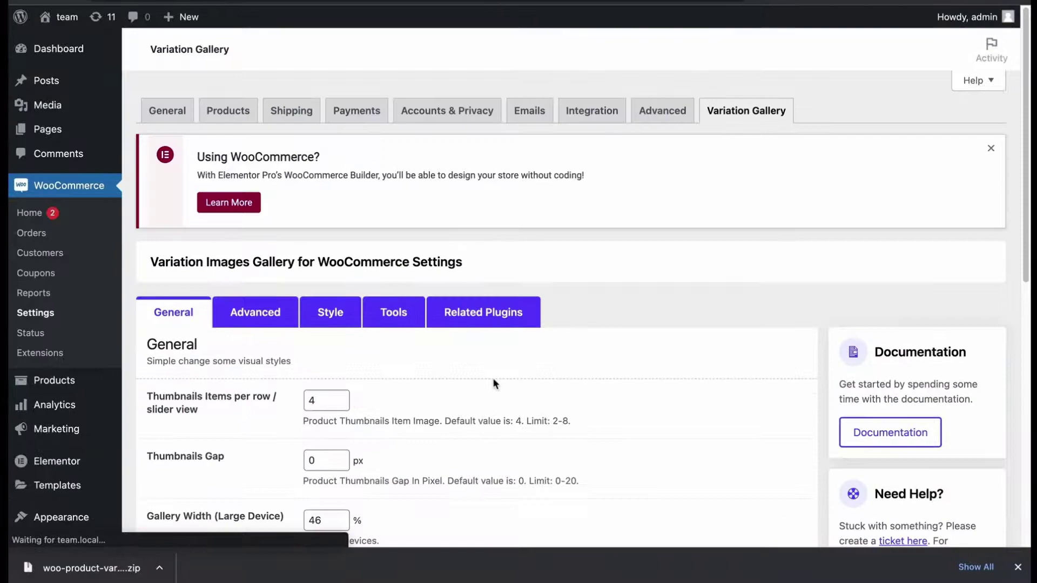
Look over the General gallery options, keeping the default thumbnail and gallery-width values
scroll(498, 383, down, 3)
scroll(510, 380, down, 5)
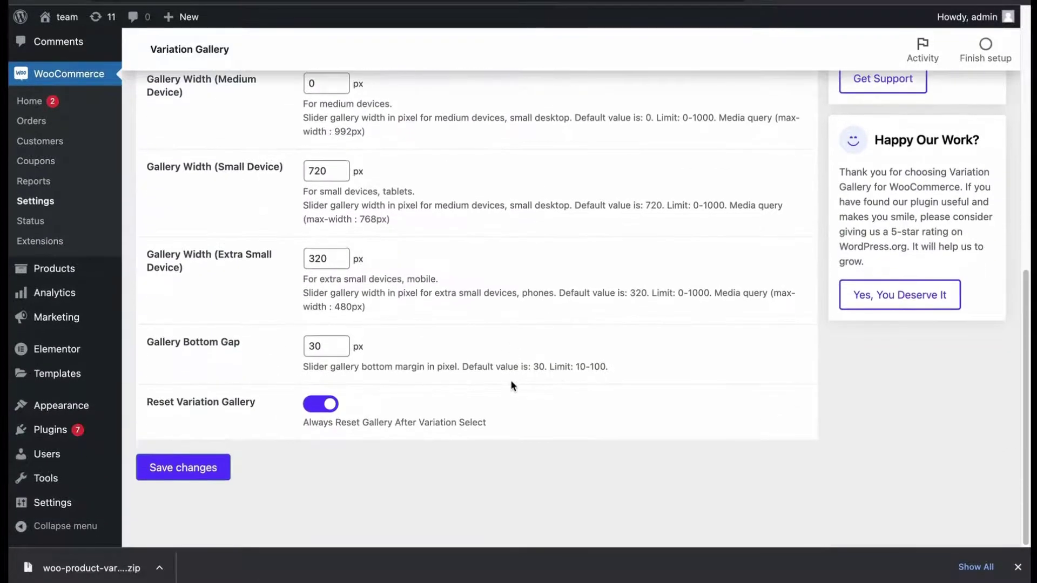
scroll(510, 381, up, 15)
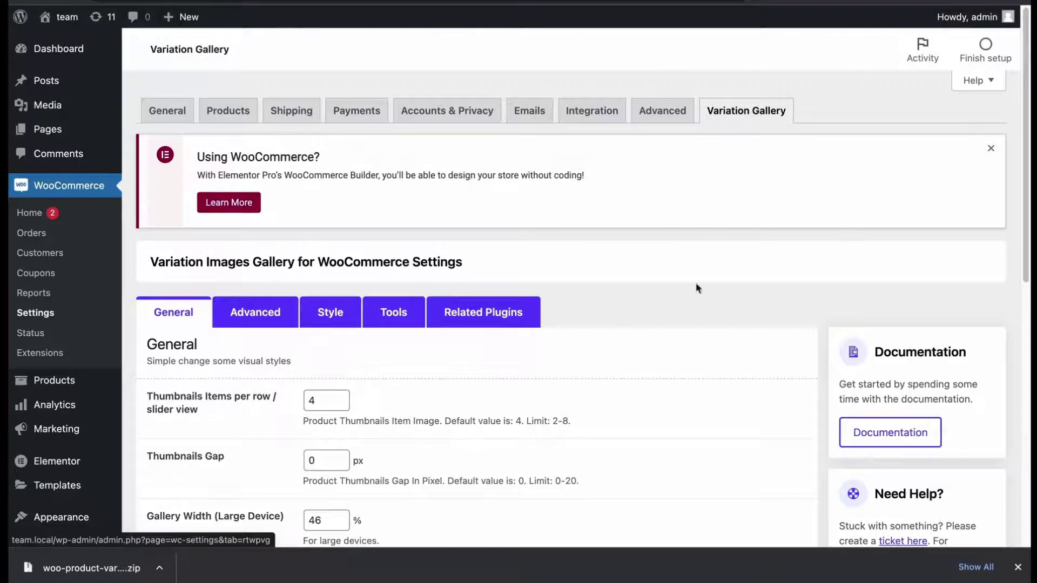
scroll(69, 441, down, 3)
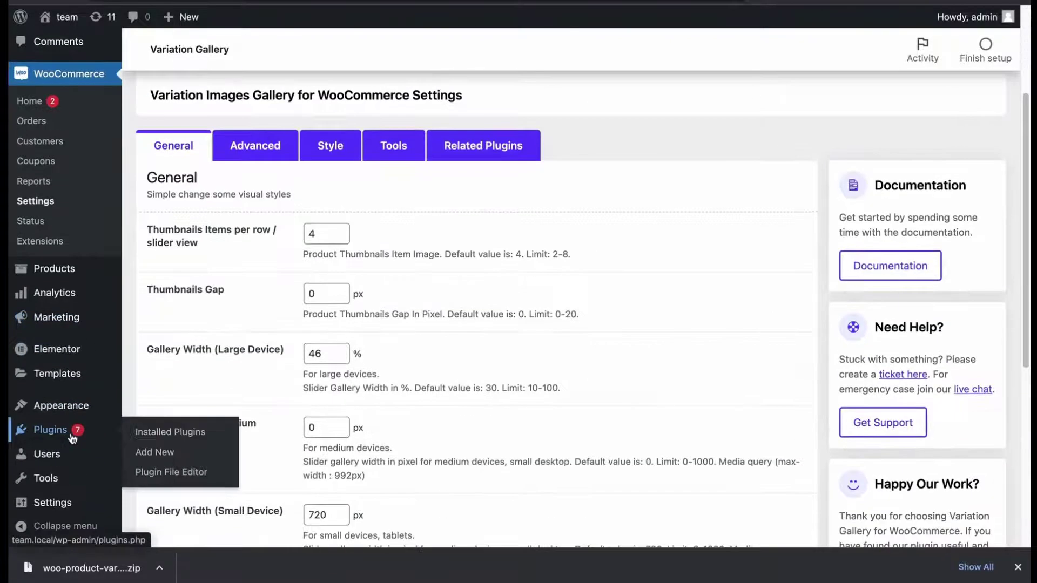
Upload the pro plugin zip, then install and activate Variation Images Gallery Pro 2.2.0
click(156, 451)
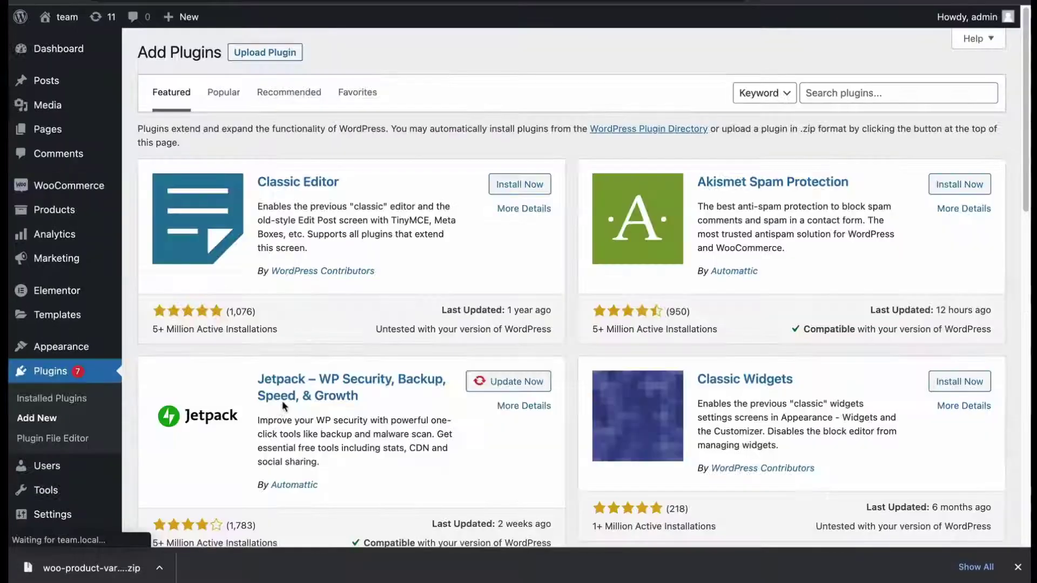
click(260, 52)
click(456, 179)
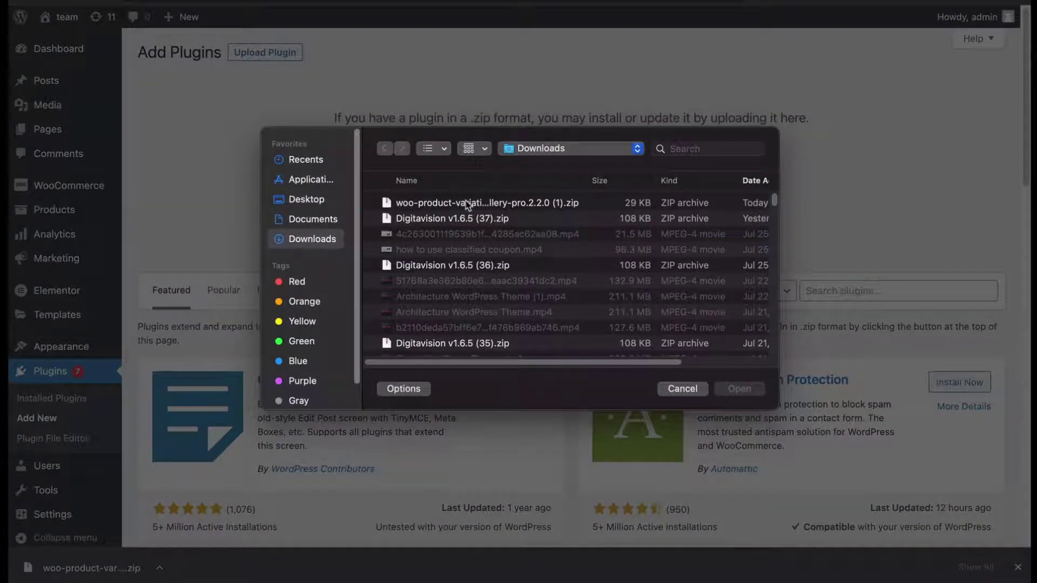
click(466, 202)
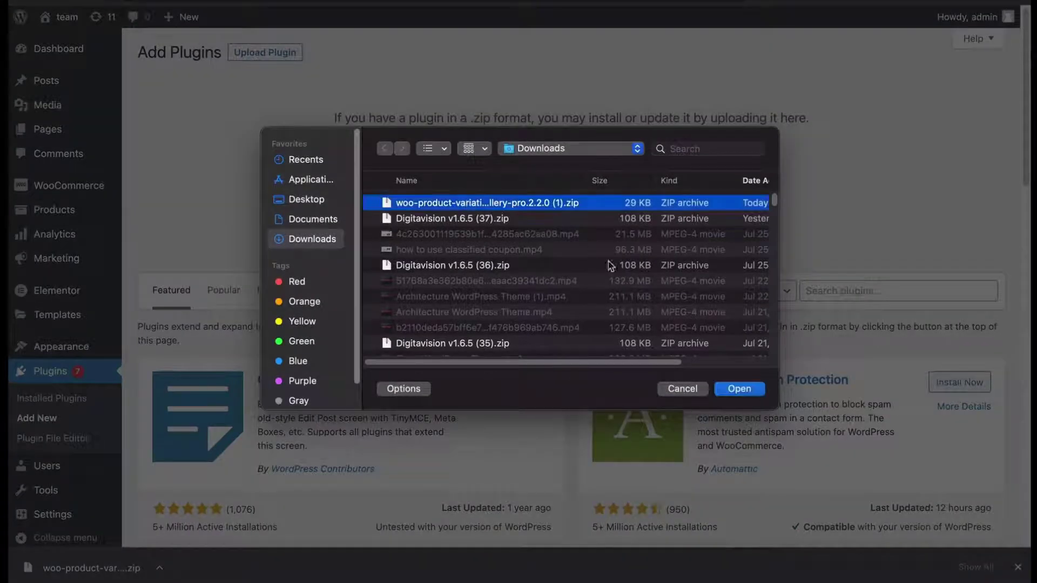
click(759, 390)
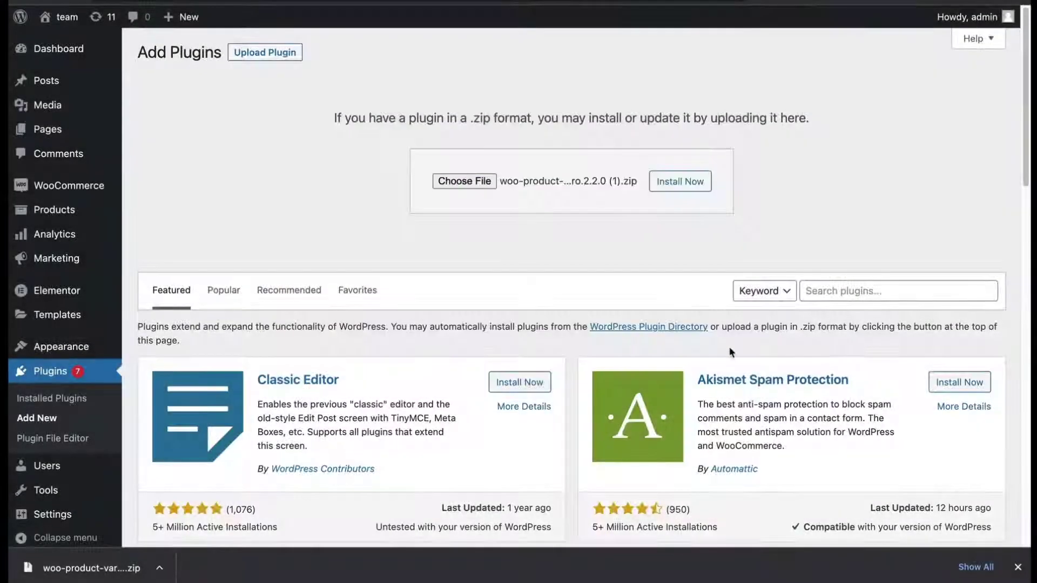
click(675, 181)
click(186, 205)
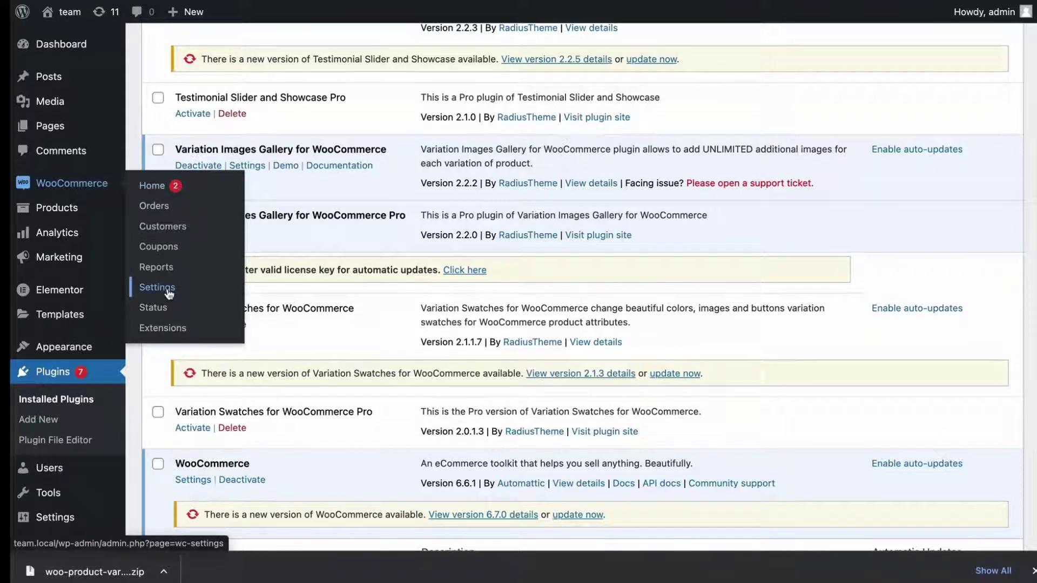
Go to WooCommerce Settings' Variation Gallery tab and scroll its General options down to Save changes
click(169, 293)
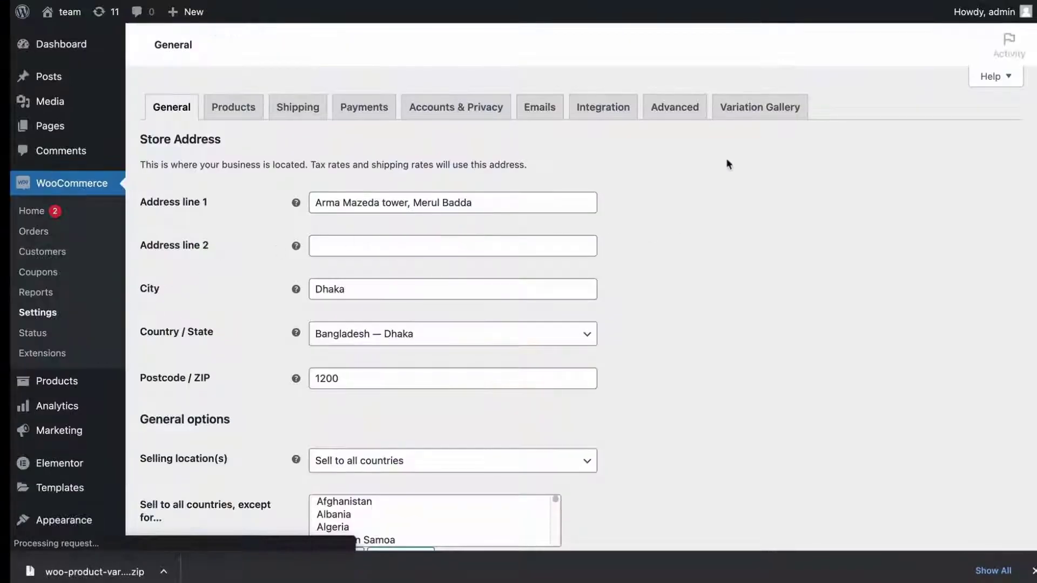
click(749, 113)
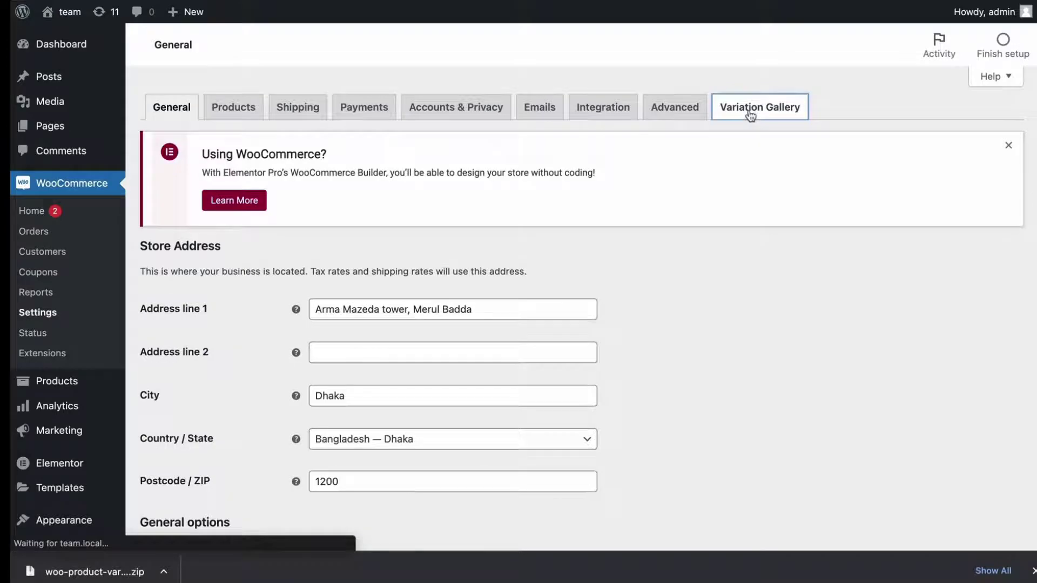
scroll(685, 256, down, 6)
scroll(685, 259, down, 3)
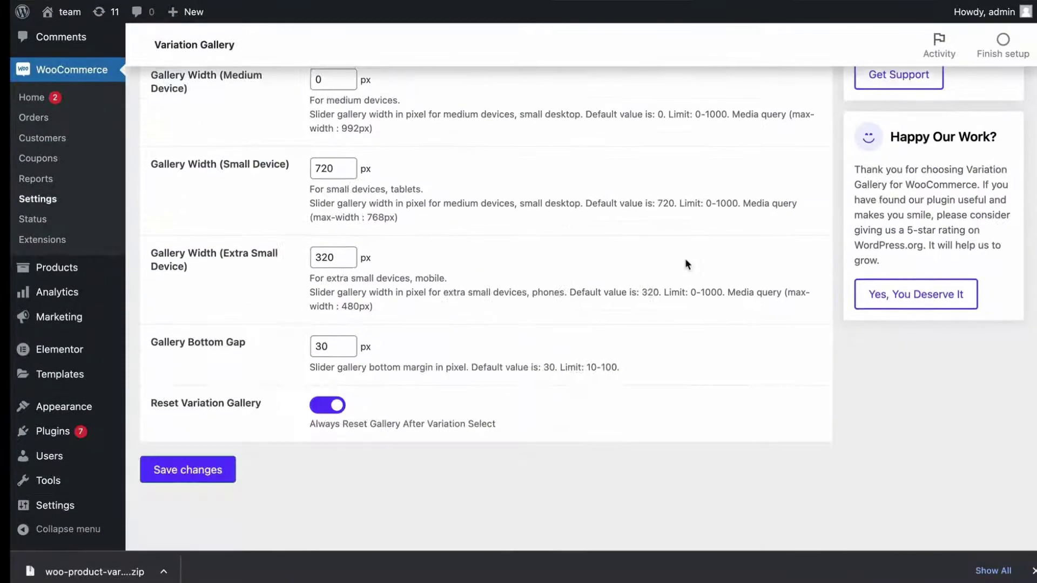
scroll(679, 259, up, 5)
scroll(674, 261, up, 4)
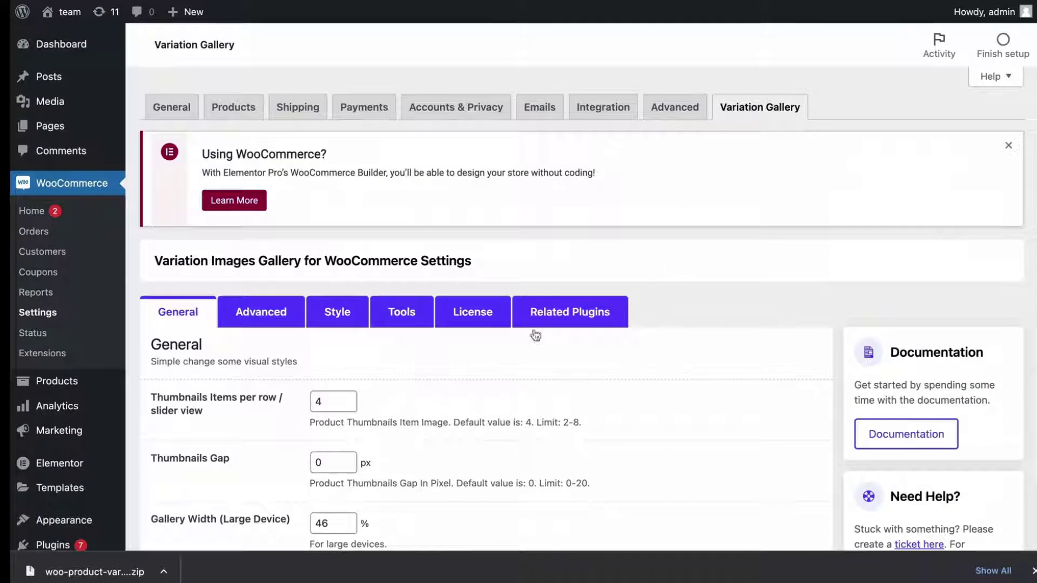
scroll(193, 240, down, 2)
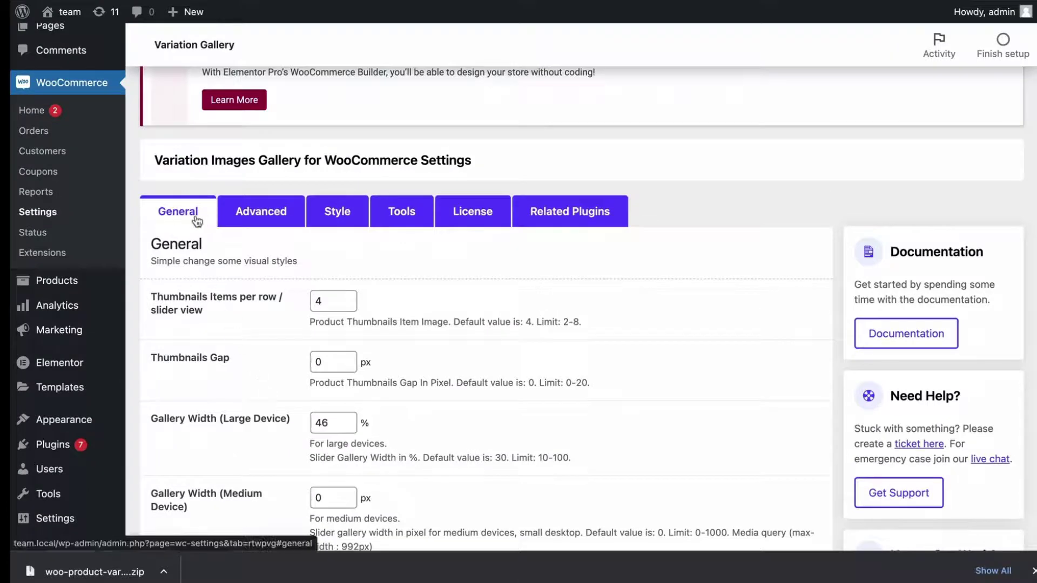
scroll(205, 292, down, 2)
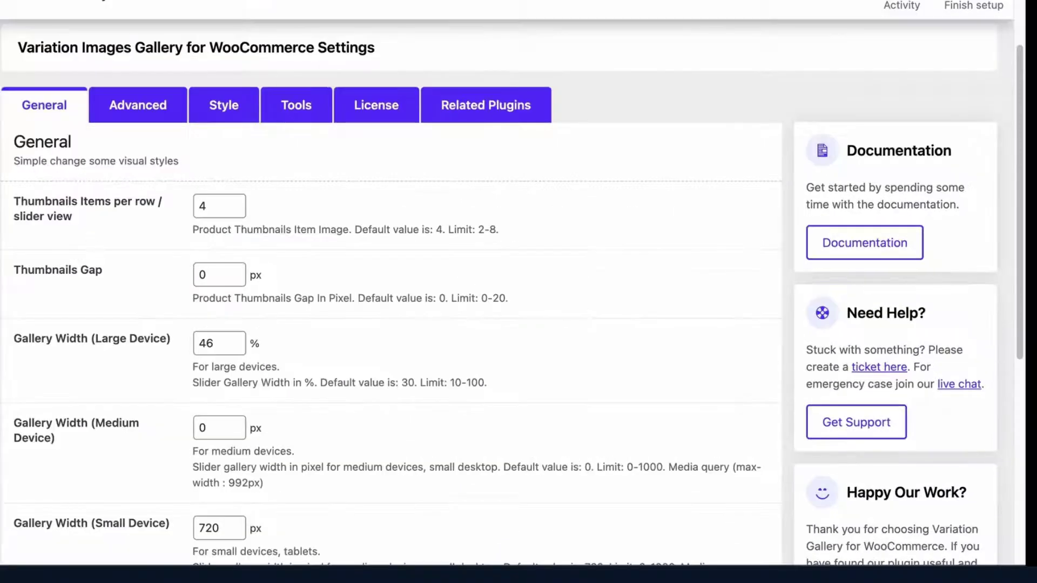
scroll(465, 205, down, 2)
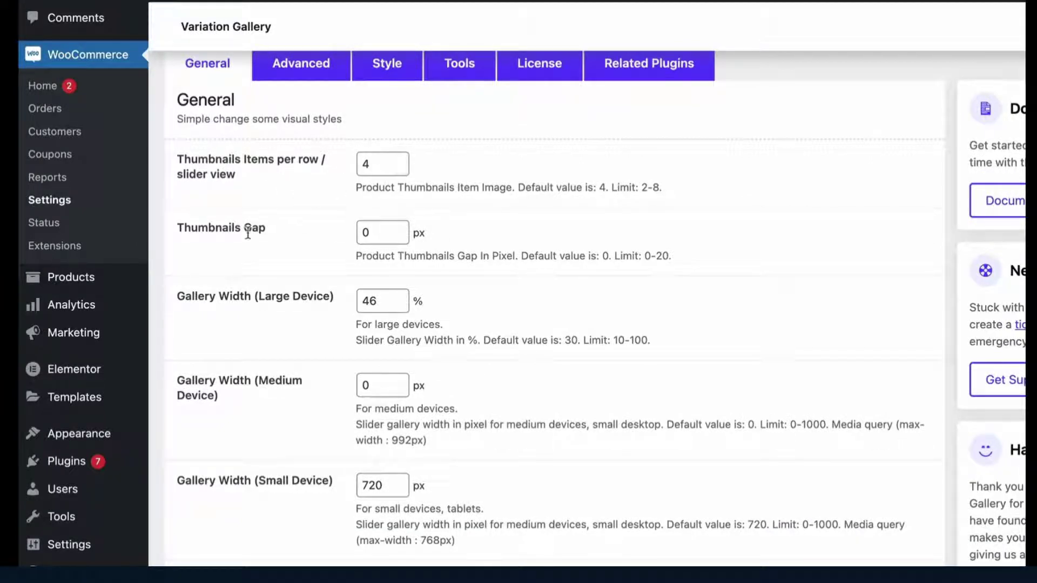
scroll(300, 236, down, 2)
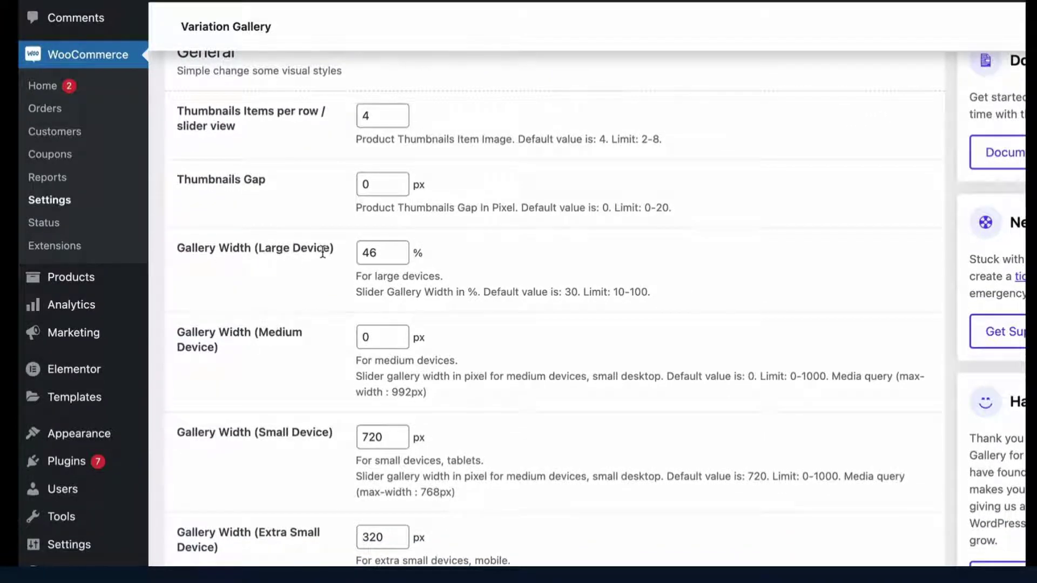
scroll(300, 261, down, 2)
scroll(278, 271, down, 2)
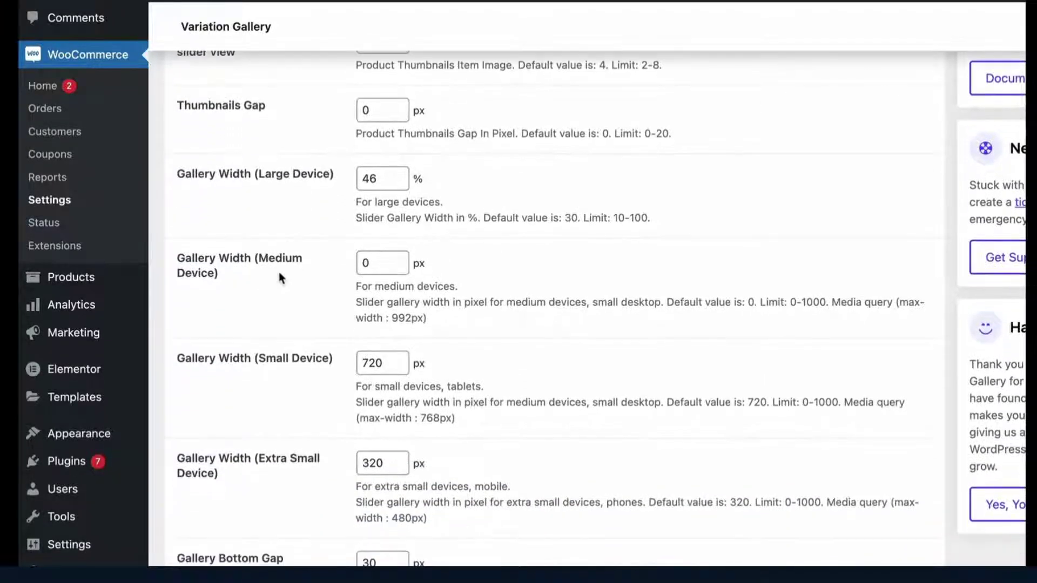
scroll(268, 283, down, 2)
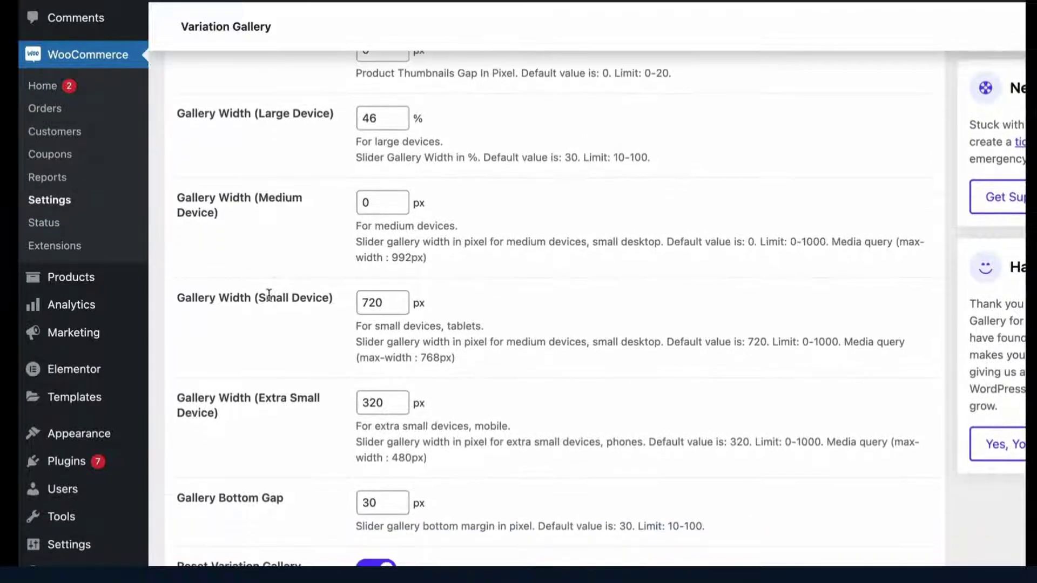
scroll(305, 296, down, 2)
scroll(306, 297, down, 3)
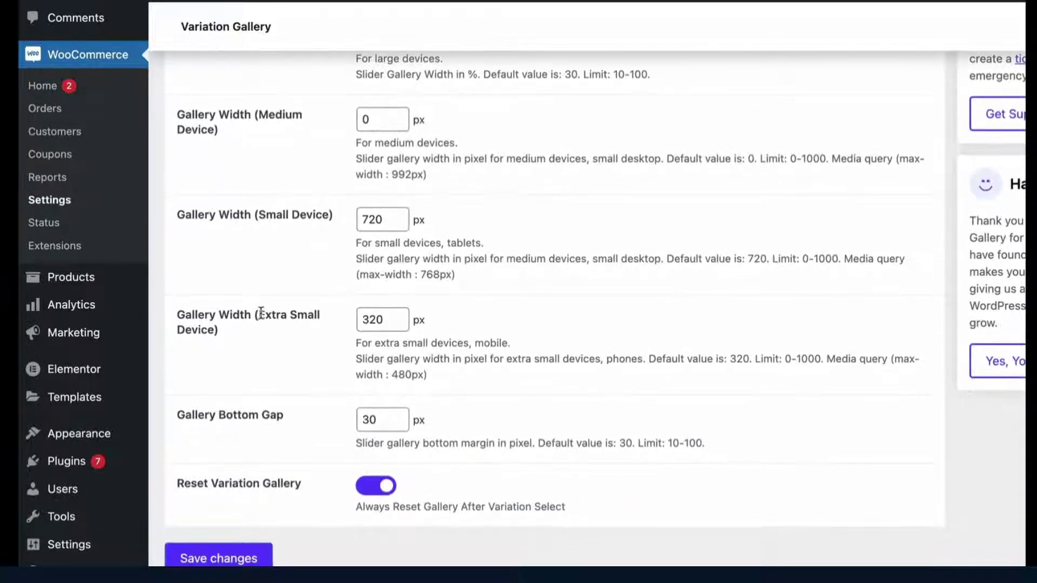
scroll(317, 304, down, 2)
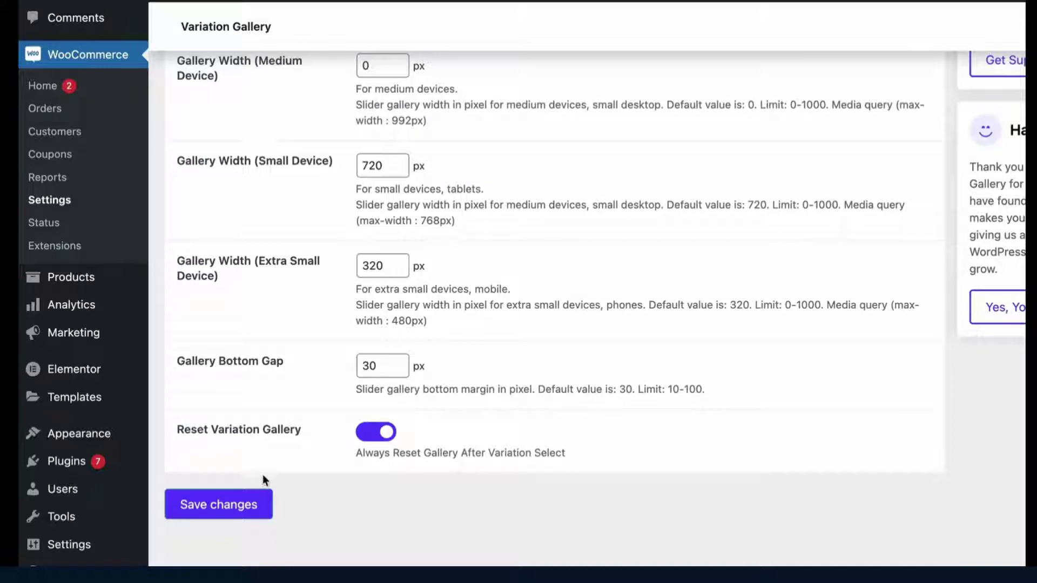
scroll(270, 448, up, 1)
scroll(270, 443, up, 3)
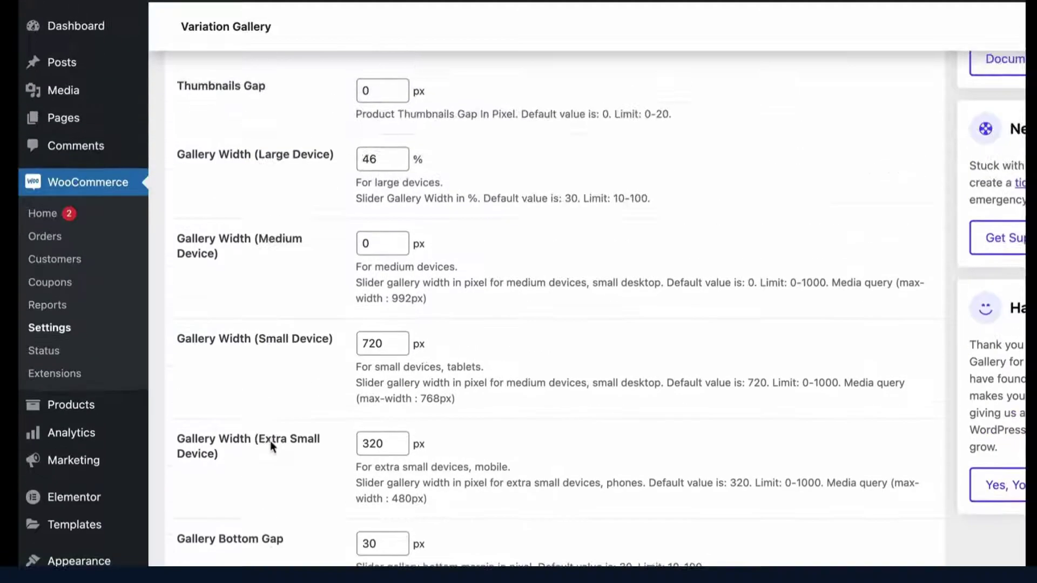
scroll(271, 444, up, 5)
click(303, 224)
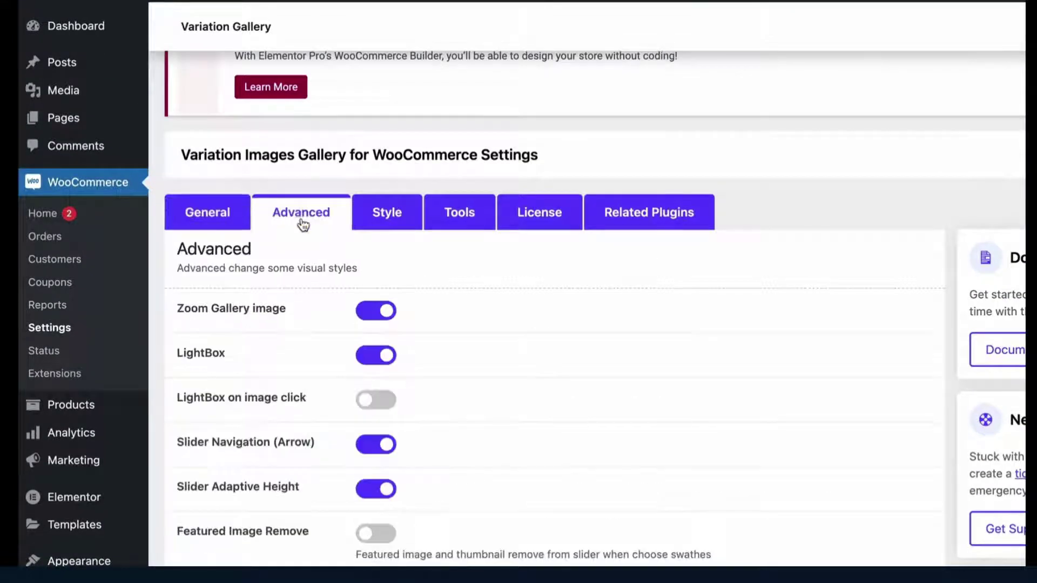
scroll(270, 272, down, 1)
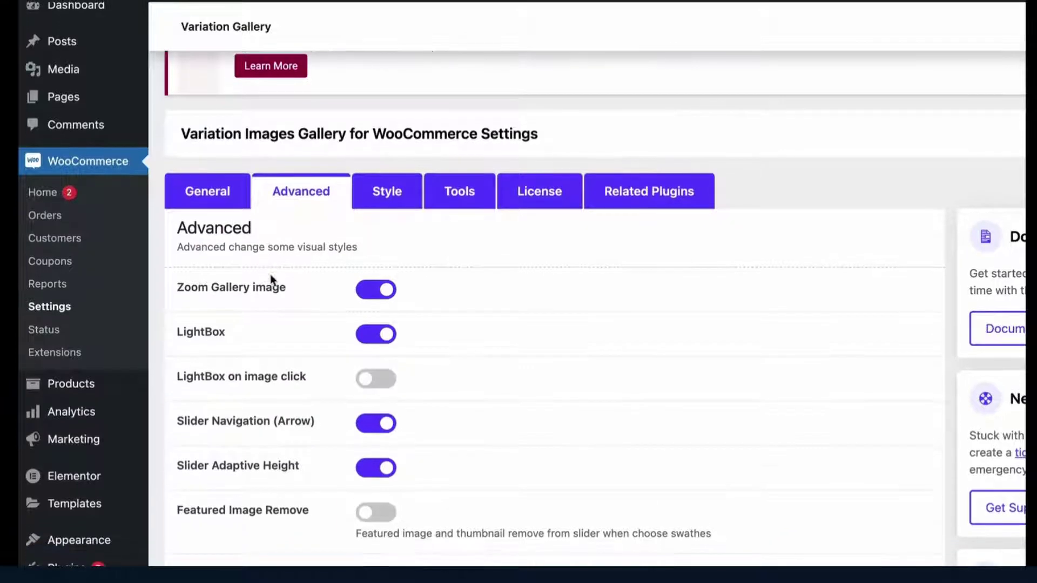
scroll(291, 289, down, 1)
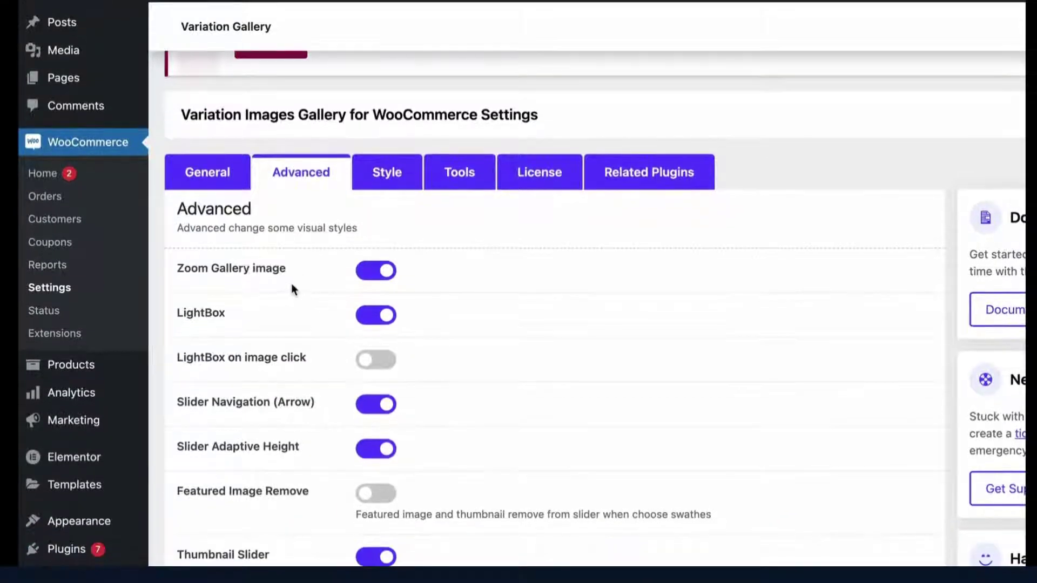
scroll(280, 294, down, 1)
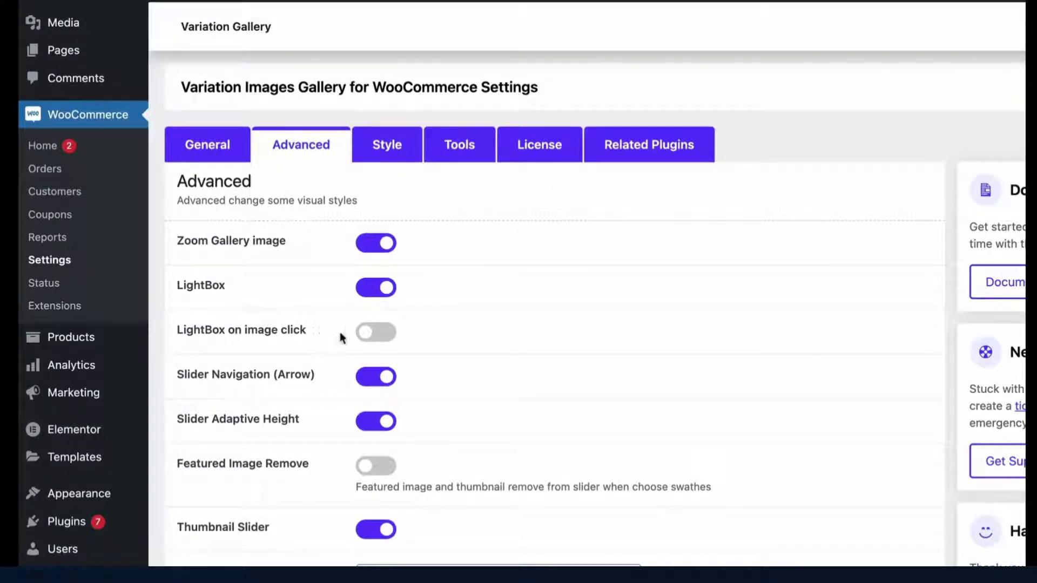
scroll(297, 337, down, 2)
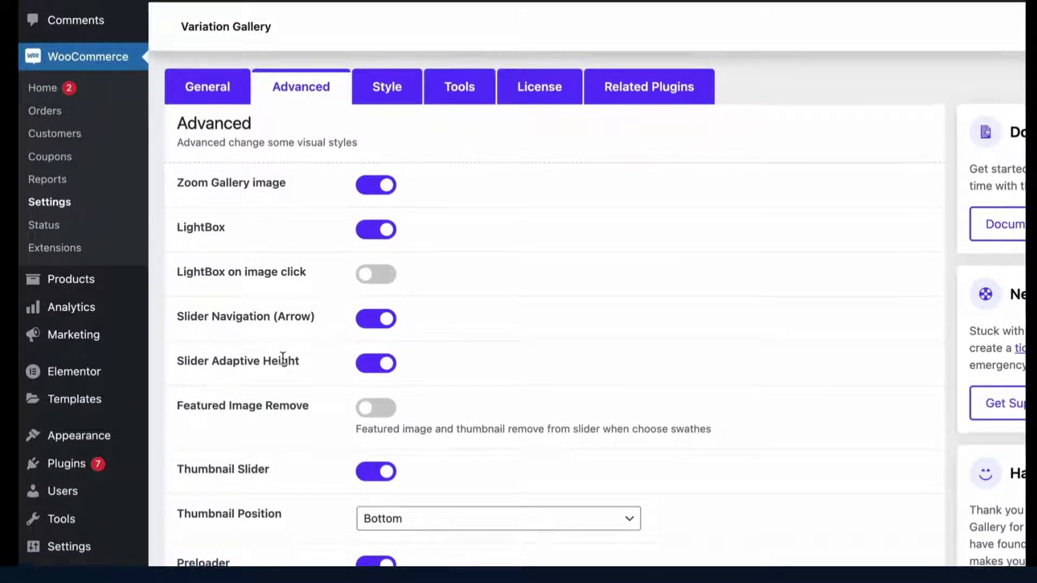
scroll(282, 359, down, 1)
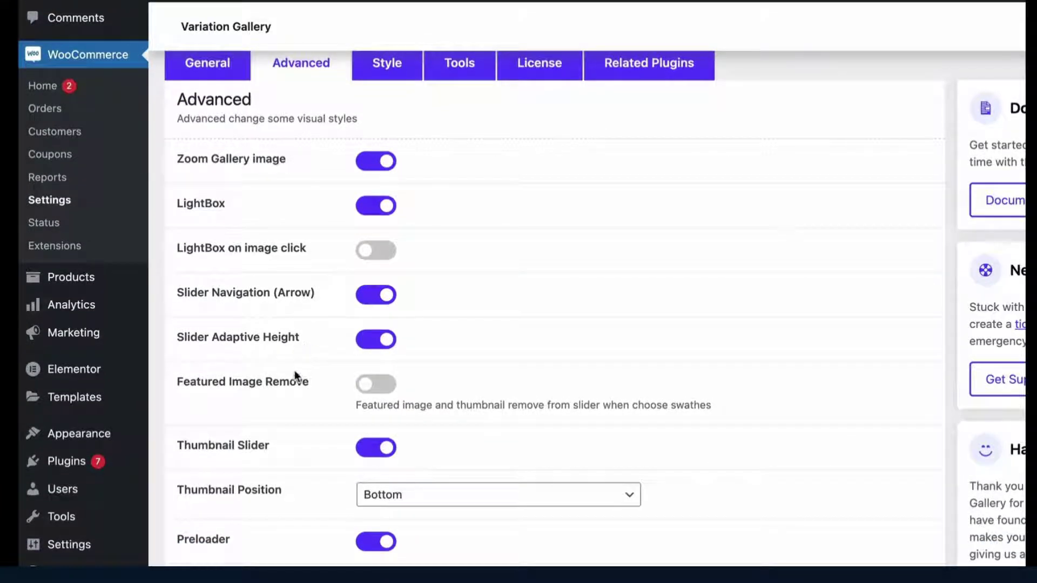
scroll(292, 383, down, 1)
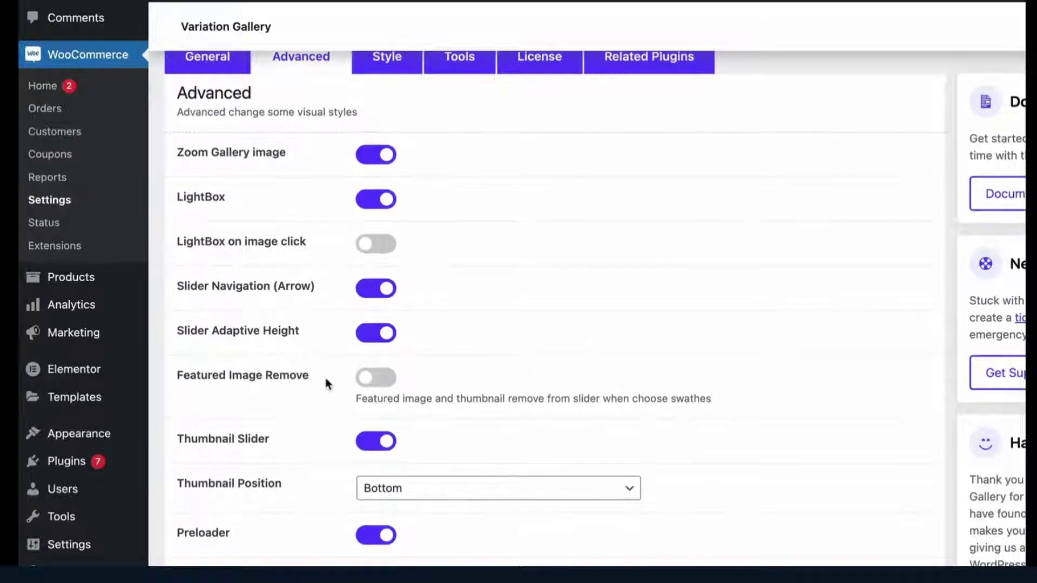
scroll(341, 381, down, 2)
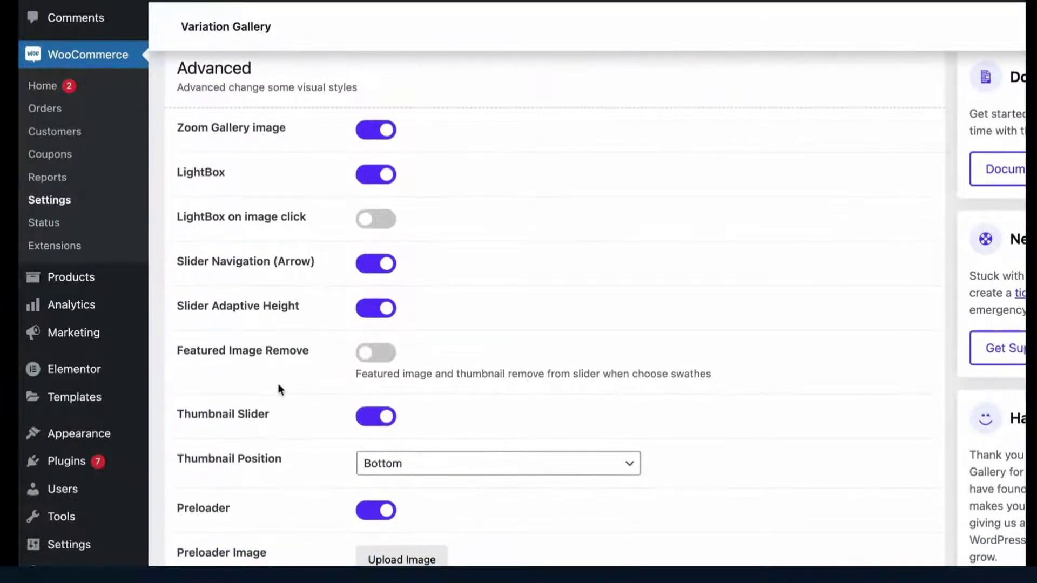
scroll(275, 387, down, 3)
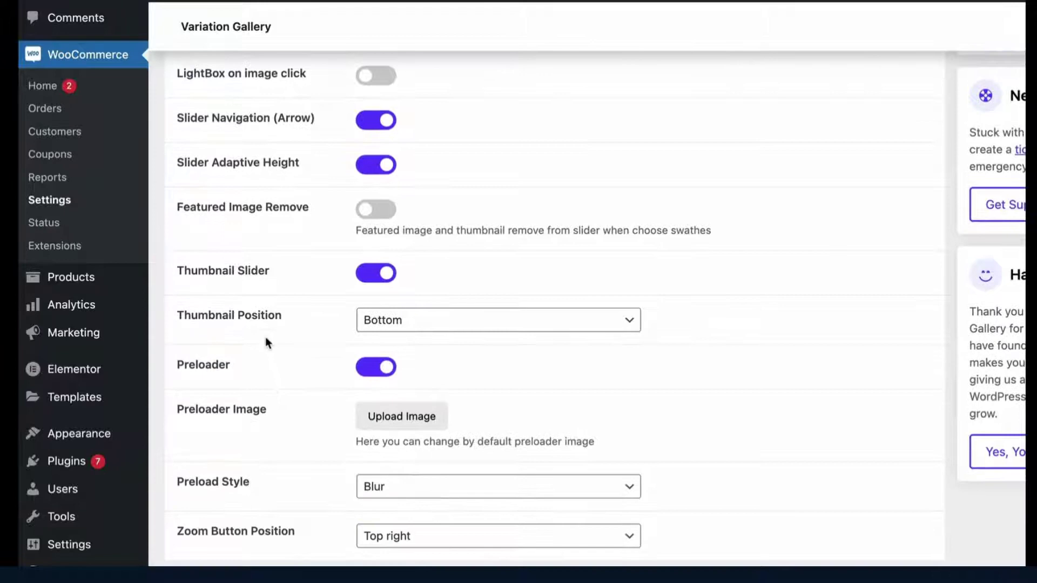
click(446, 326)
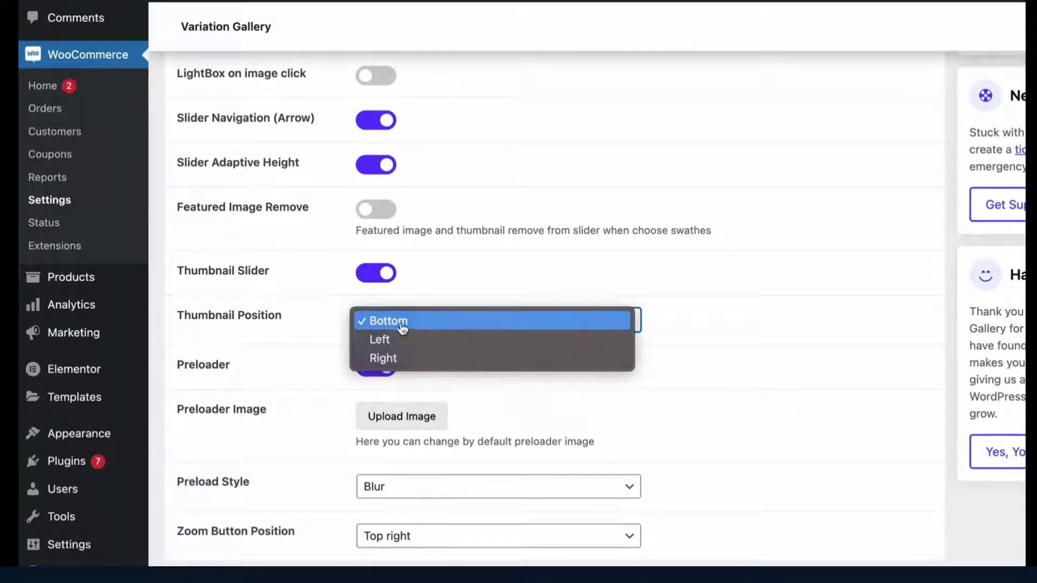
click(301, 335)
scroll(265, 339, down, 2)
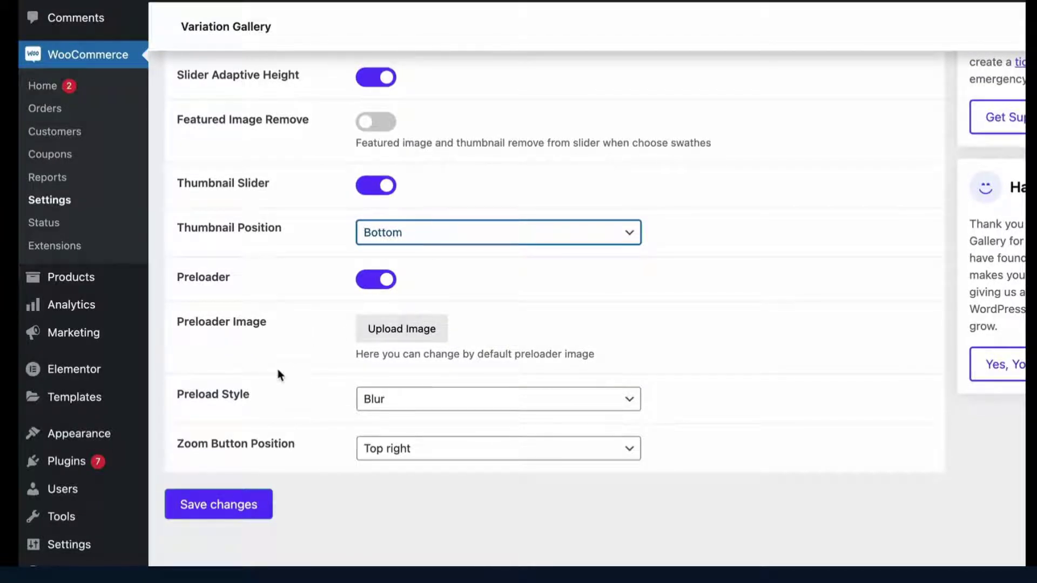
click(377, 398)
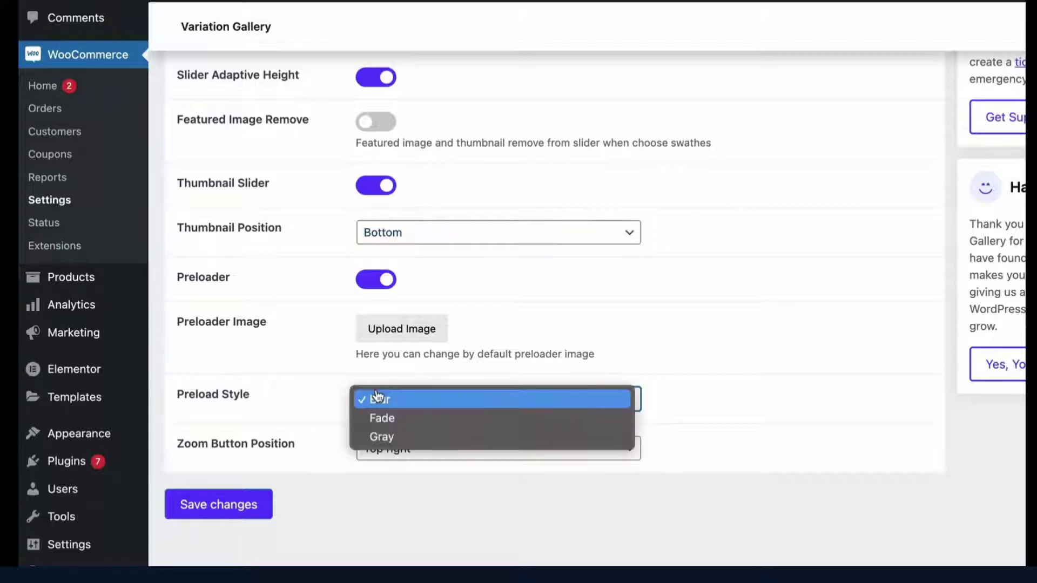
click(334, 394)
click(422, 457)
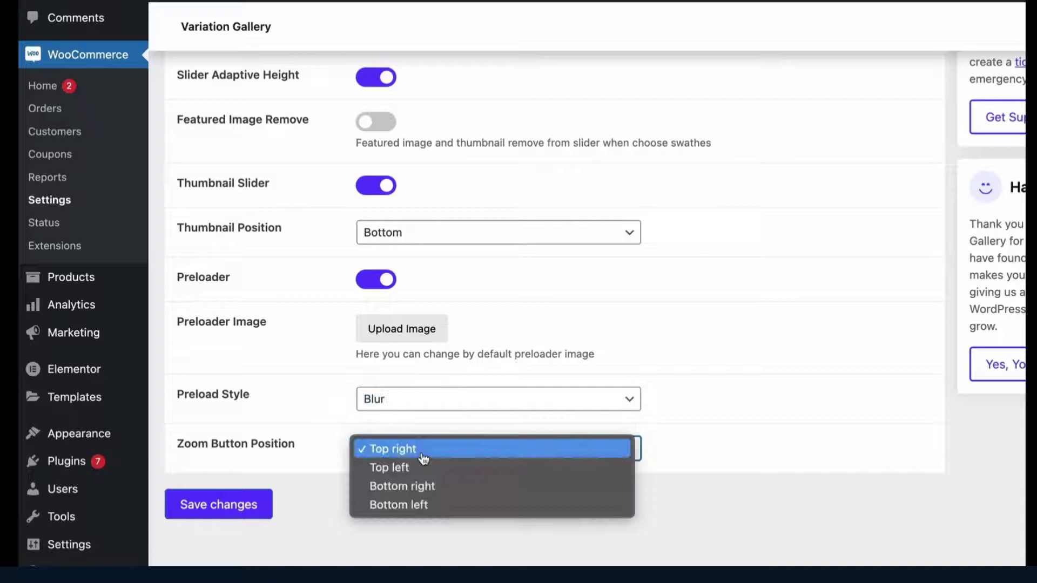
click(354, 424)
scroll(345, 351, up, 3)
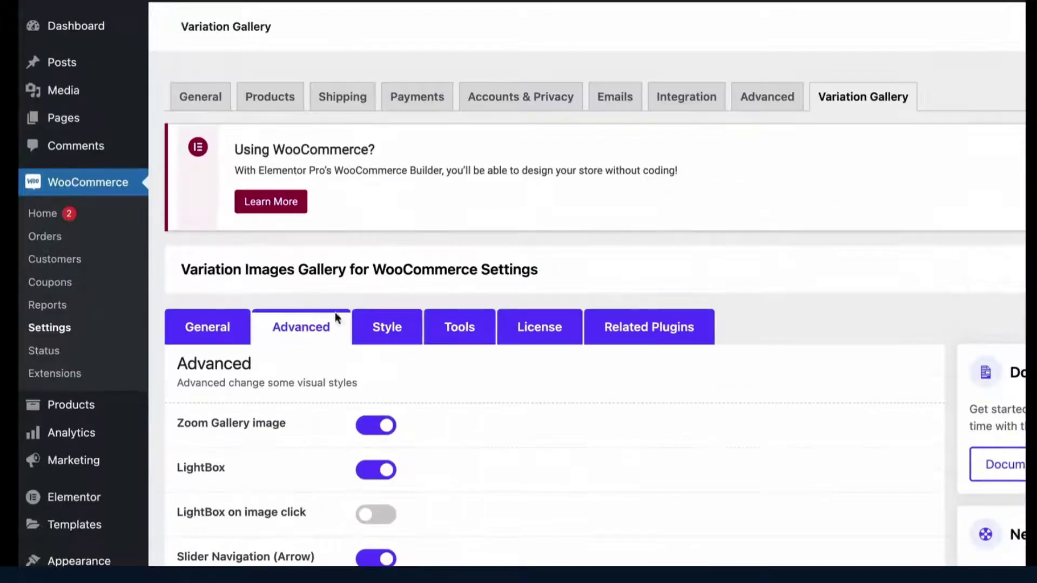
Review the Style tab's gallery arrow colour settings
click(399, 334)
scroll(362, 346, down, 1)
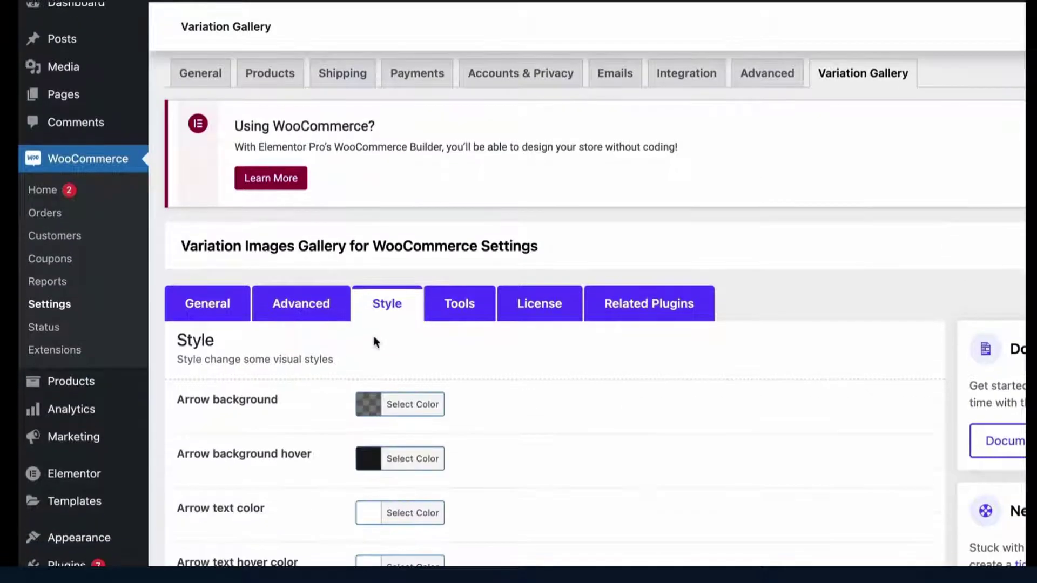
scroll(324, 356, down, 1)
scroll(319, 352, down, 2)
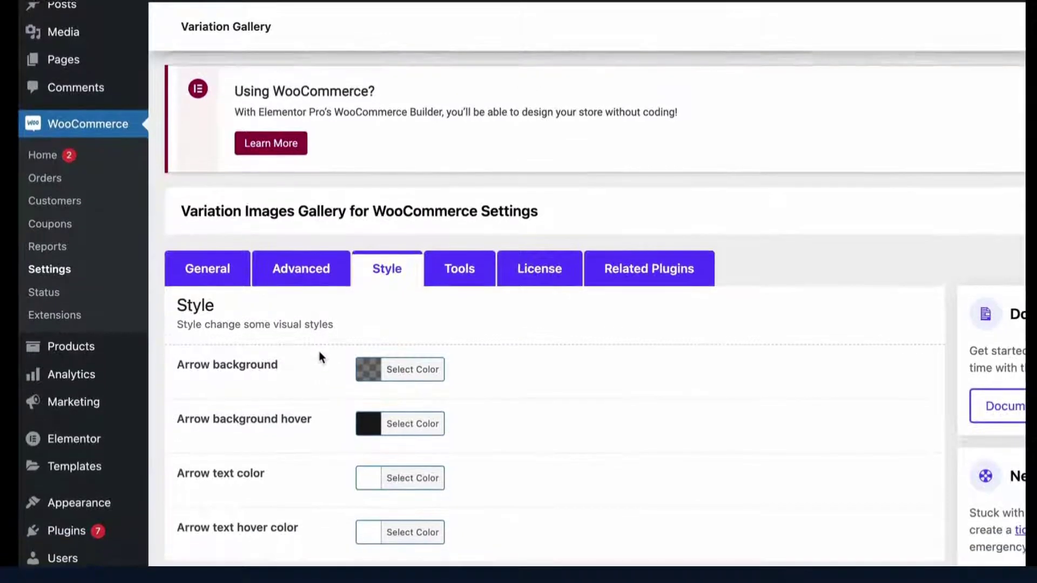
scroll(311, 346, down, 2)
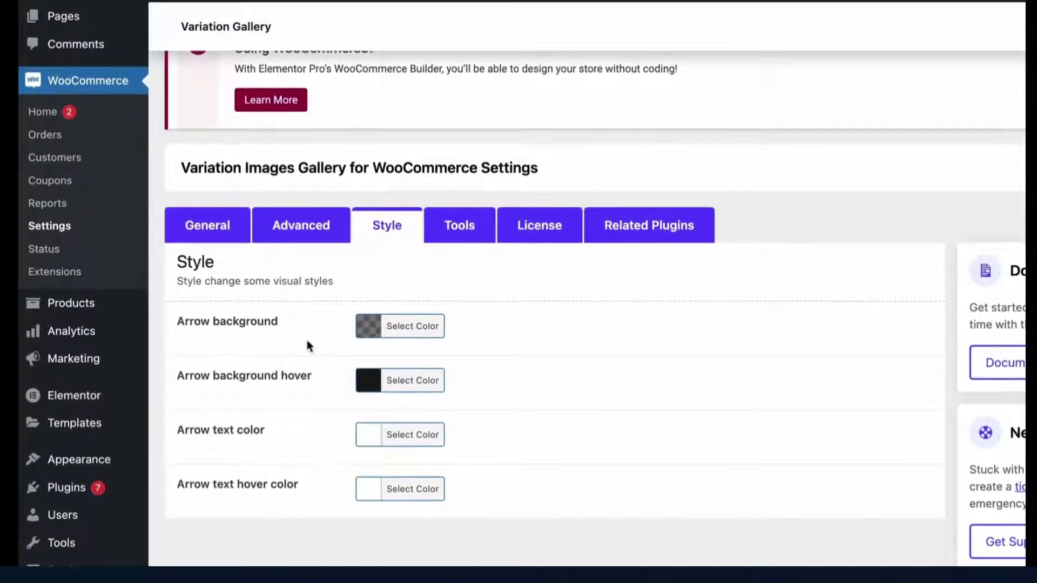
scroll(283, 381, down, 1)
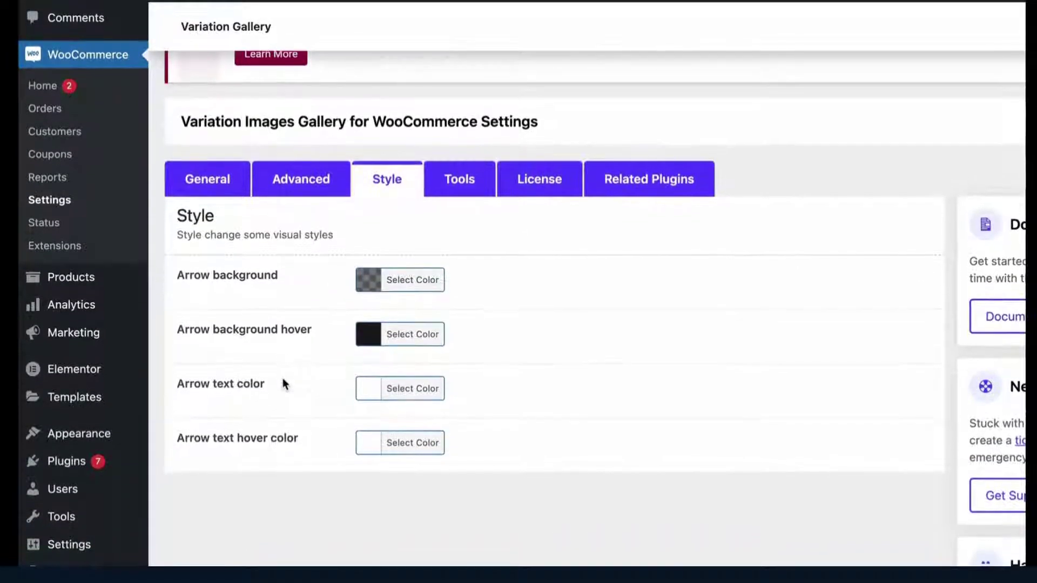
scroll(283, 381, down, 1)
scroll(284, 381, down, 1)
scroll(286, 381, down, 5)
scroll(292, 381, up, 10)
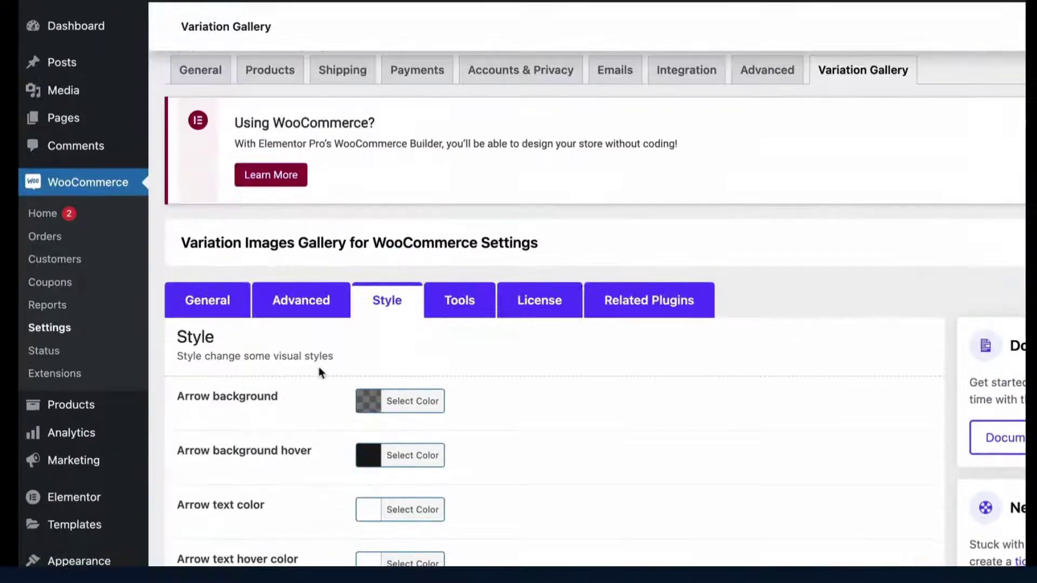
Check the Tools data-removal option and the License key field
click(473, 303)
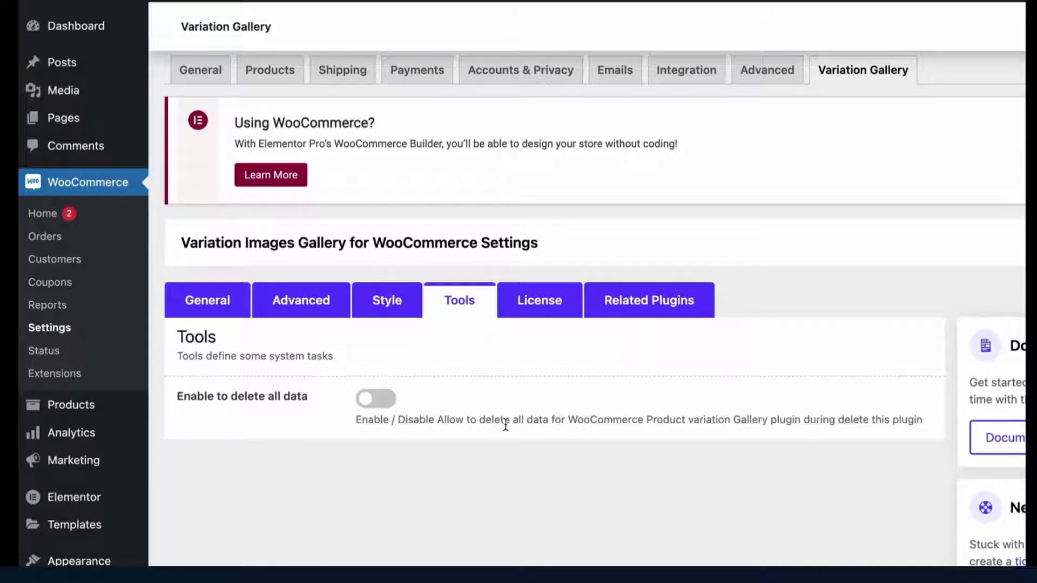
click(539, 310)
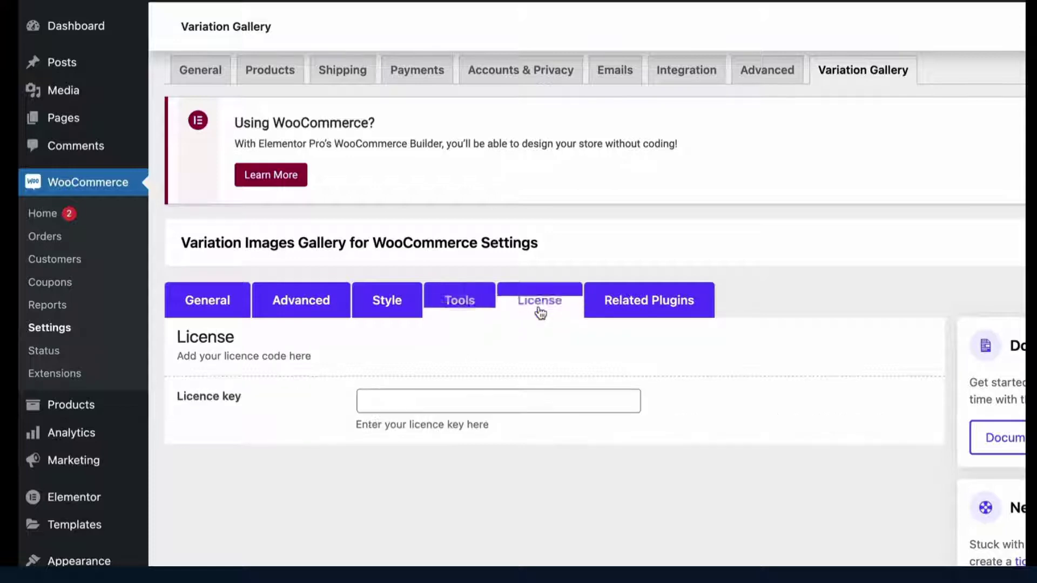
scroll(435, 375, down, 3)
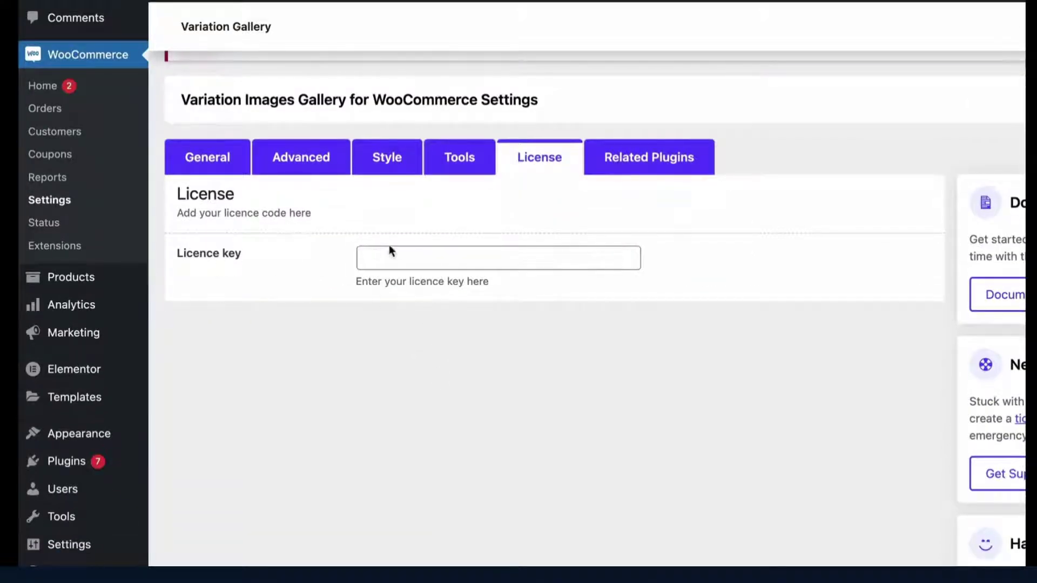
click(406, 259)
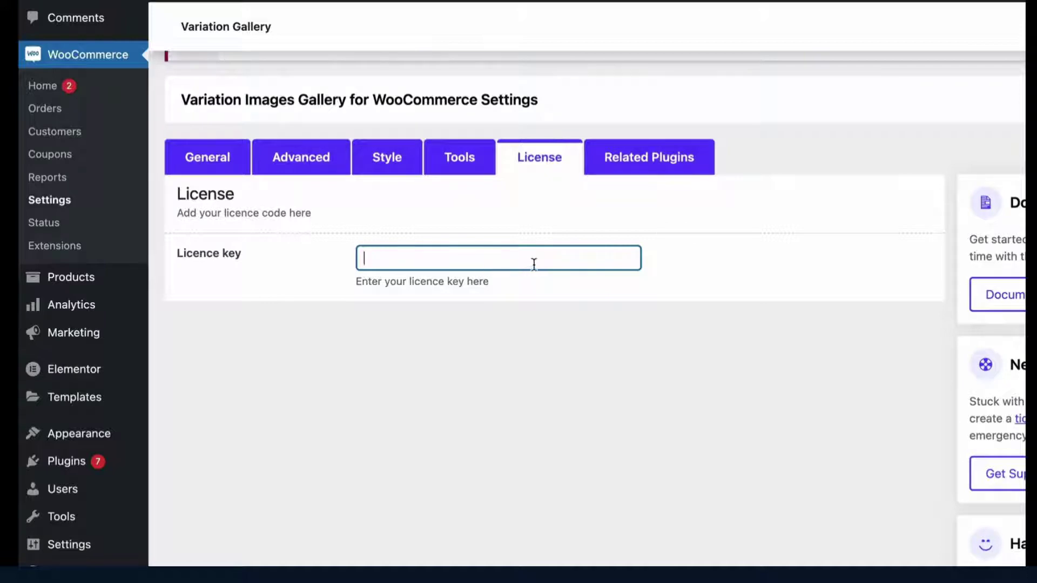
scroll(533, 264, up, 3)
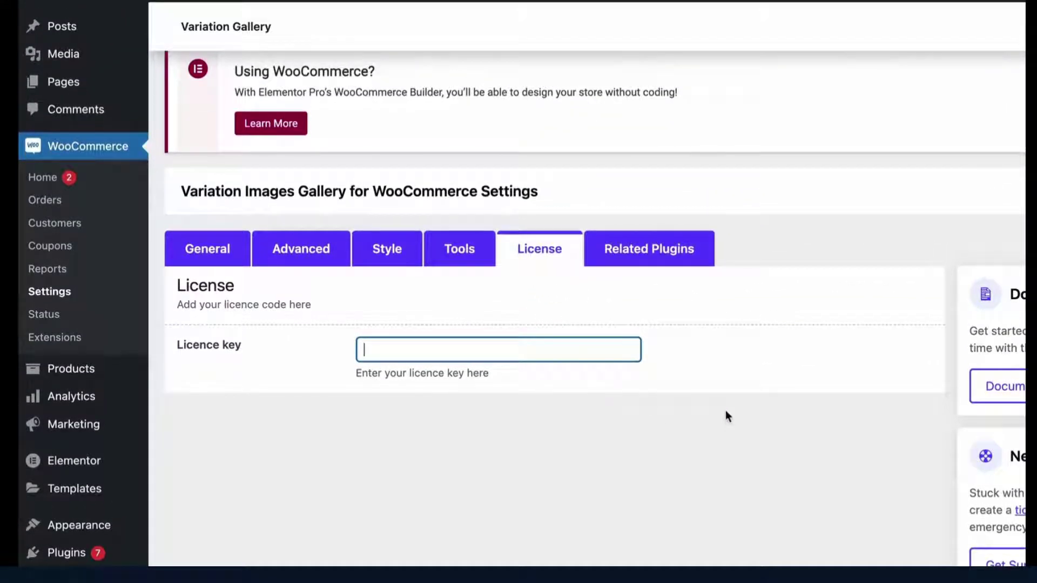
Browse the Related Plugins cards, including Variation Swatches for WooCommerce Pro and Metro theme
click(664, 267)
scroll(588, 343, down, 5)
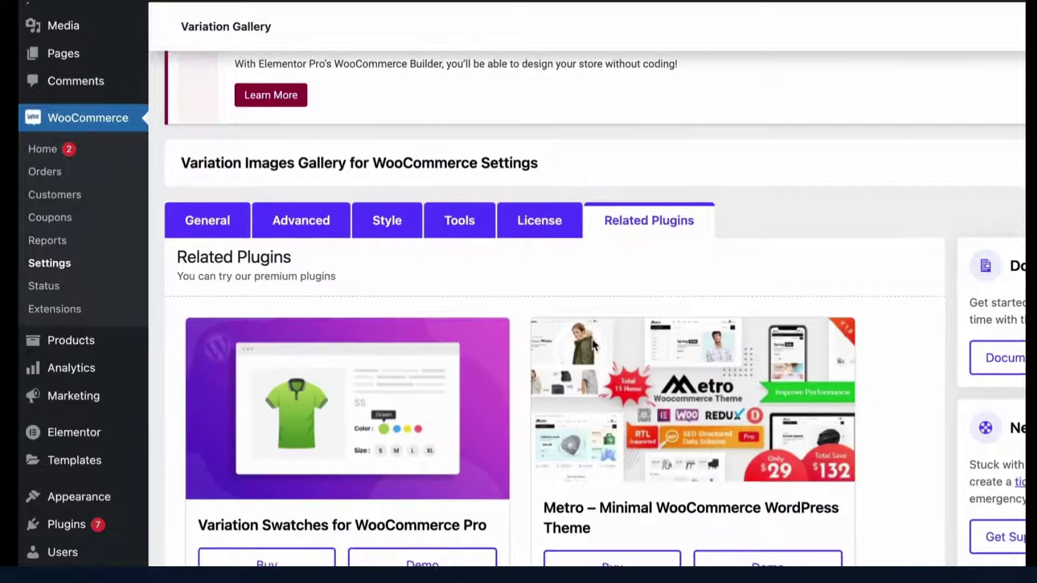
scroll(622, 330, up, 7)
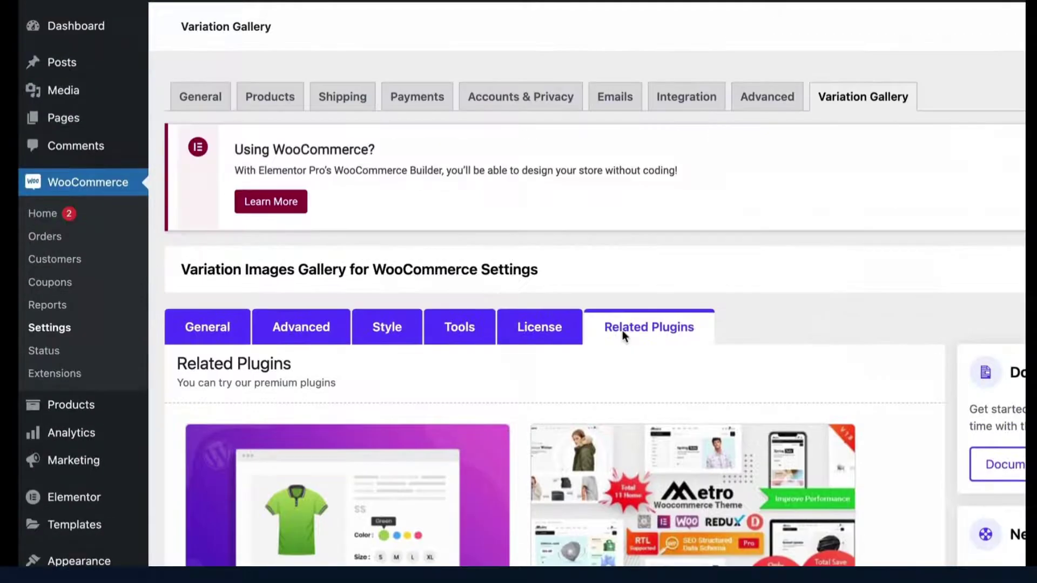
scroll(378, 216, down, 3)
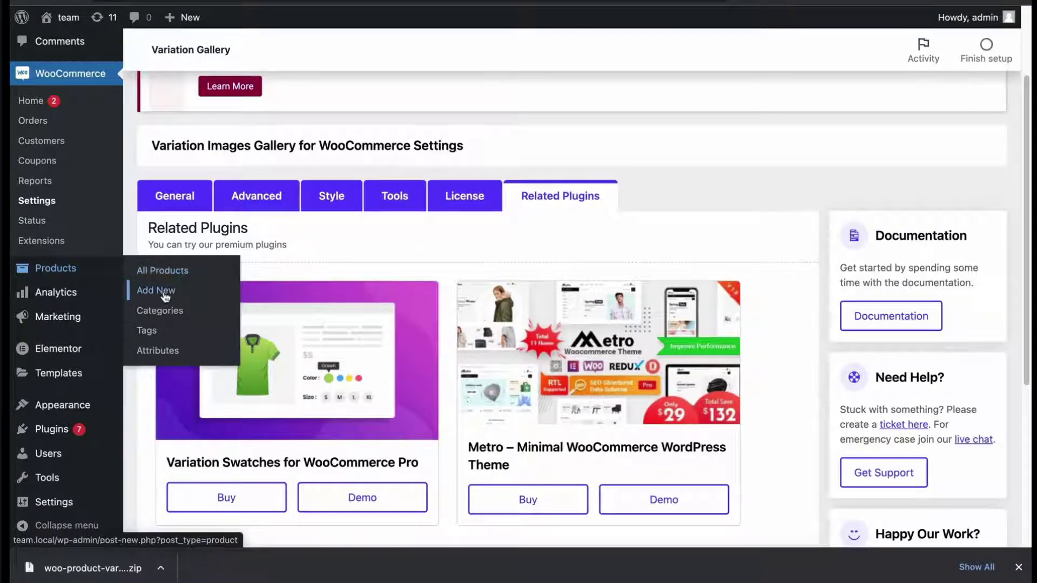
Create a product named 'T shirt' with the pasted unisex T-shirt description, set as Variable product
click(164, 294)
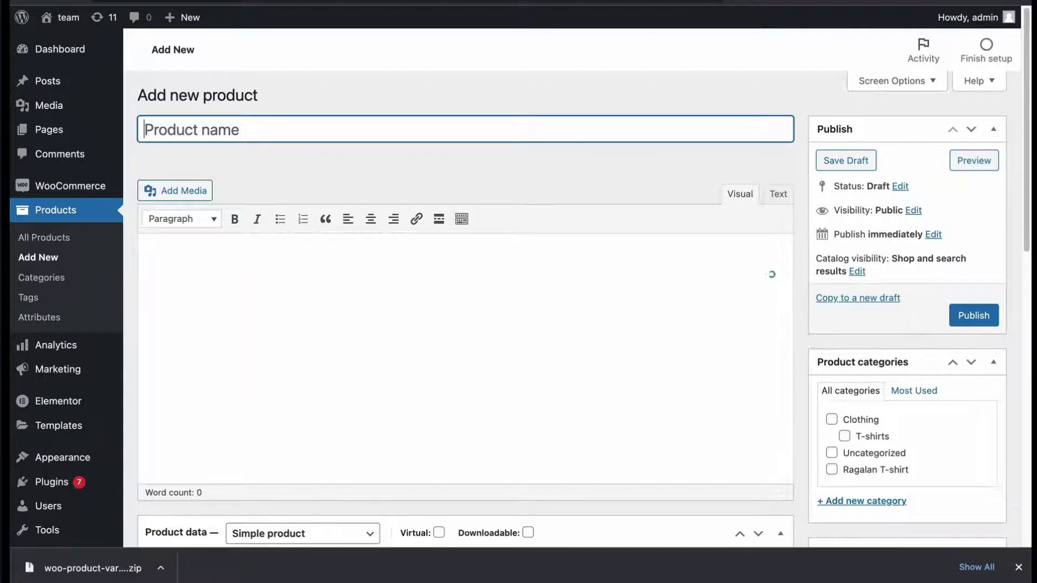
text(T shirt)
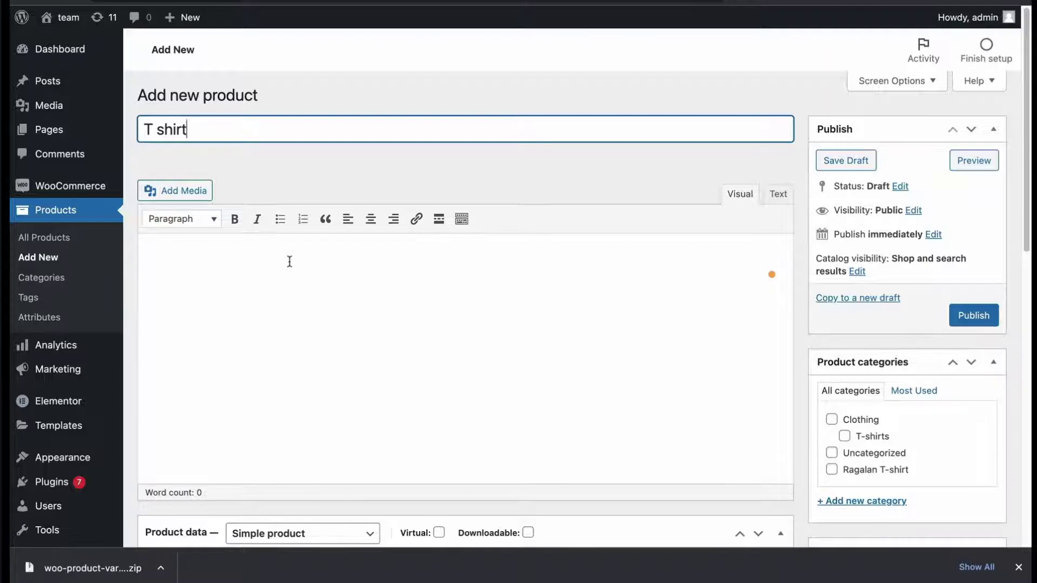
click(289, 262)
text(Unisex Basic  T-Shirt  Regula fit Crew Neck Cotton Fabric  Size : S, M, L,XL  S- Length 27", Width 19"(+,-) M- Length 28", Width 20"(+,-) L- Length 29", Width 21"(+,-))
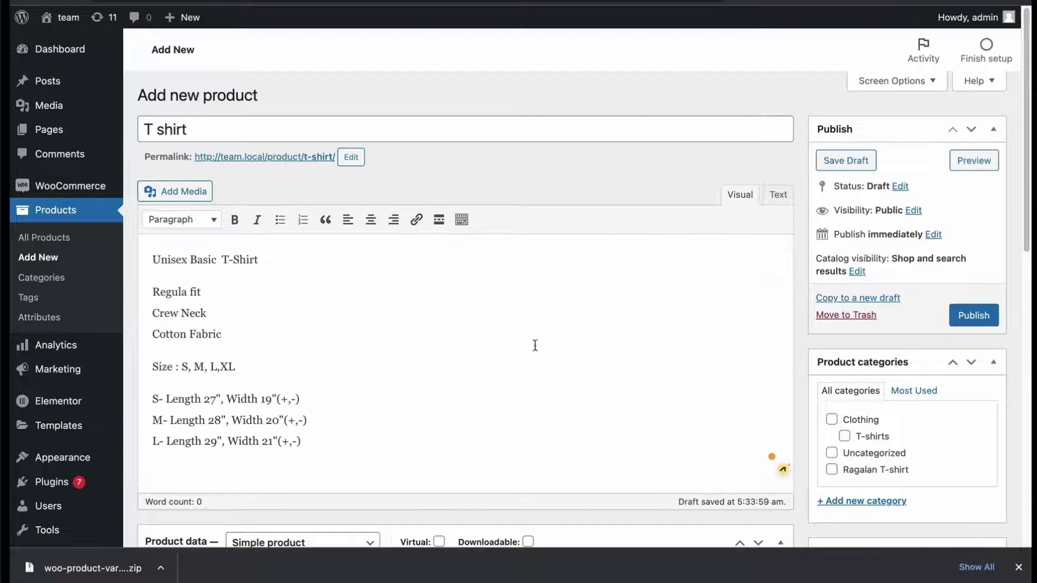
scroll(534, 346, down, 5)
click(324, 324)
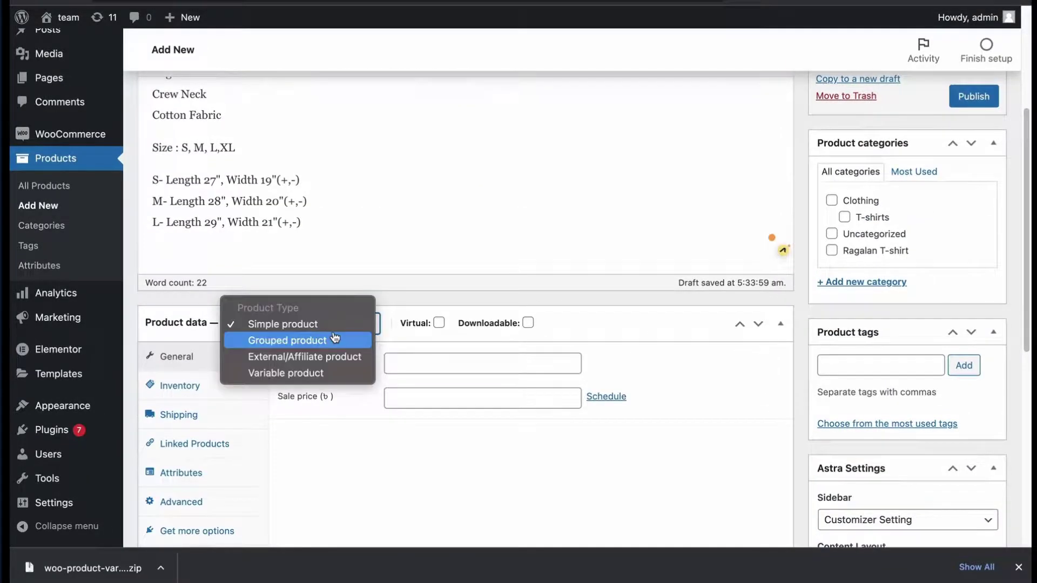
click(327, 373)
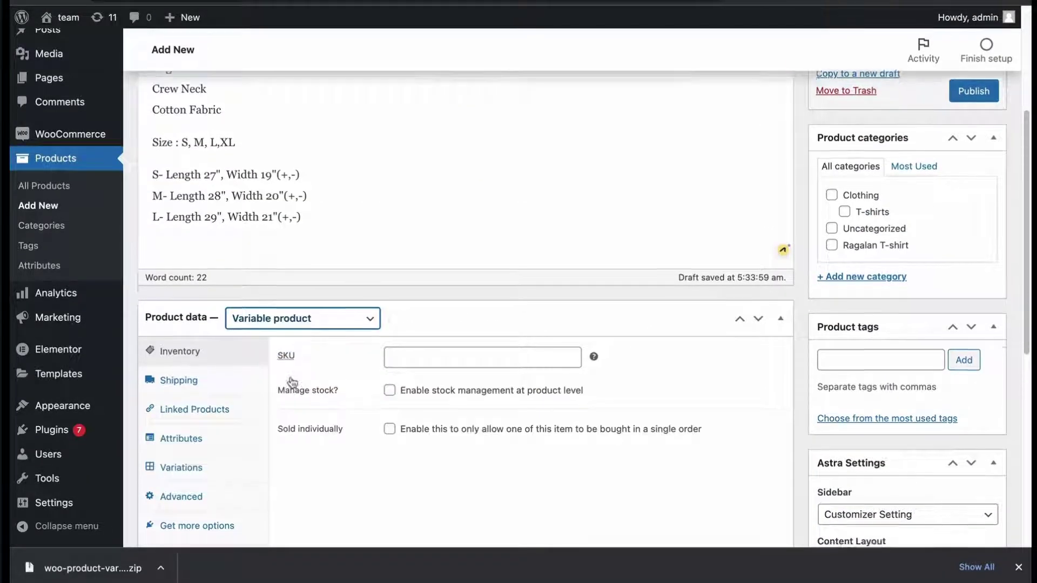
Add the Color attribute to the T shirt and mark it Used for variations
scroll(296, 378, down, 2)
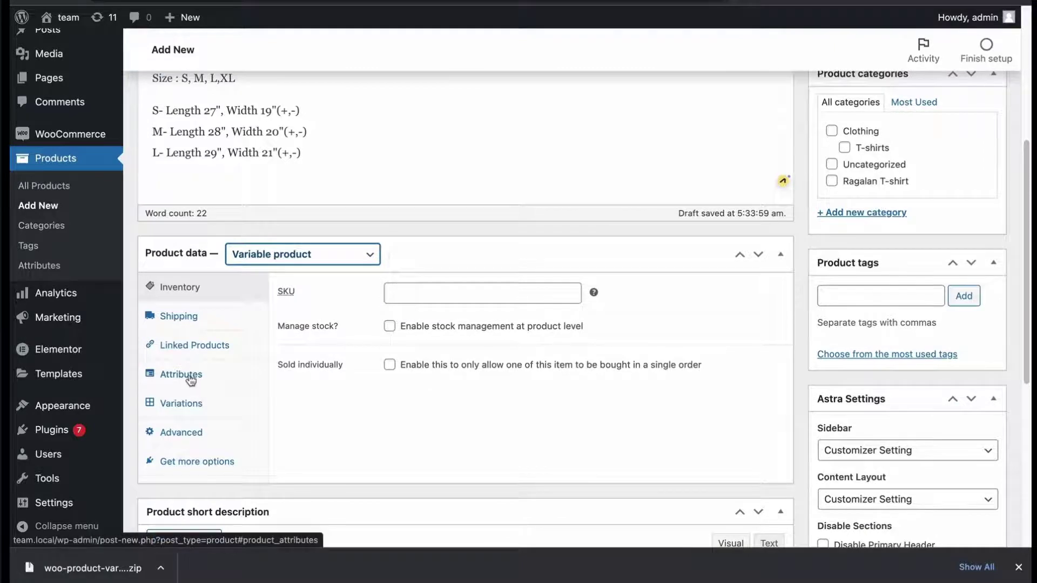
click(190, 380)
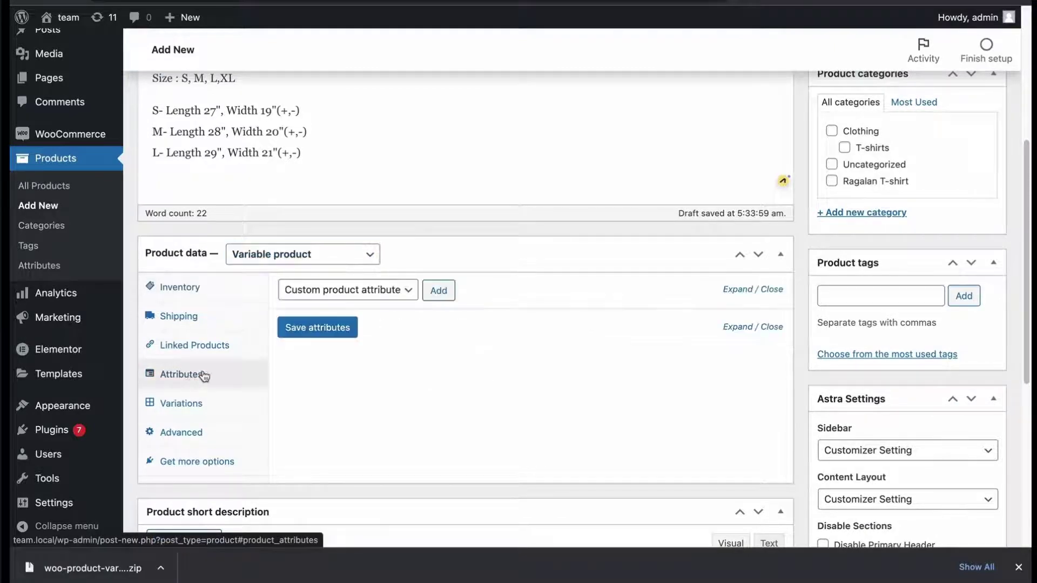
click(382, 290)
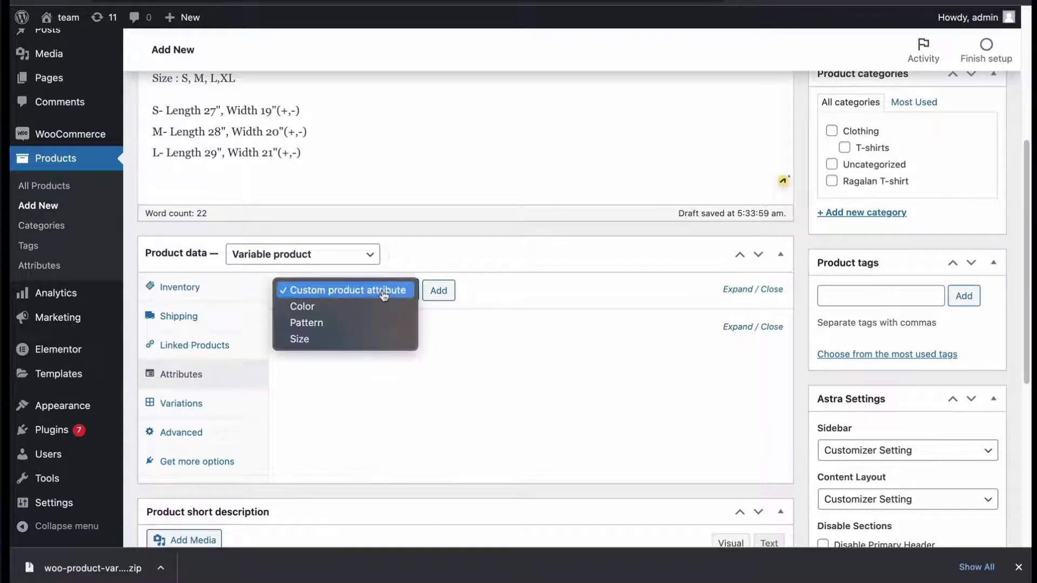
click(383, 307)
click(438, 290)
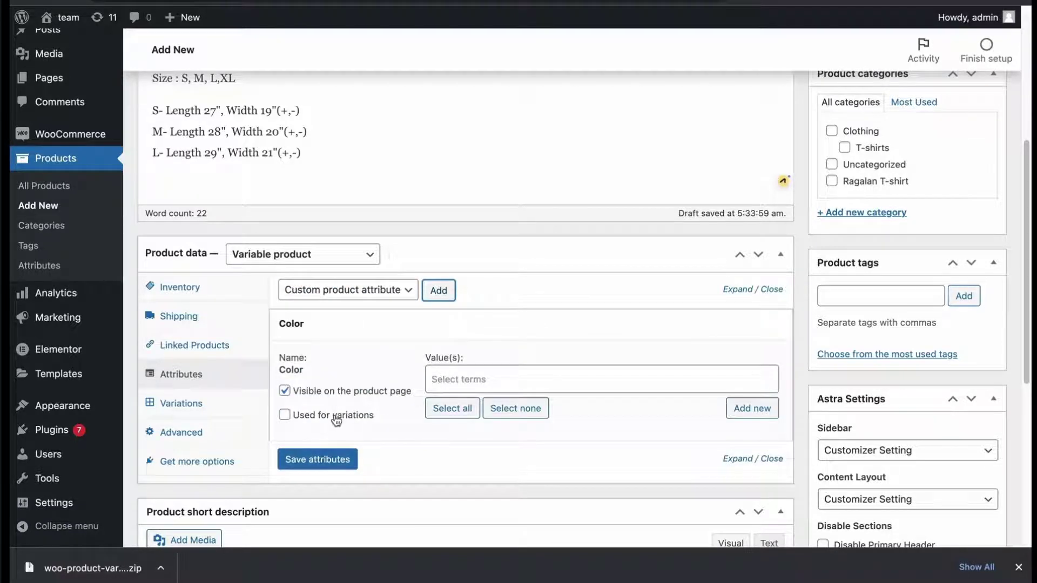
click(336, 419)
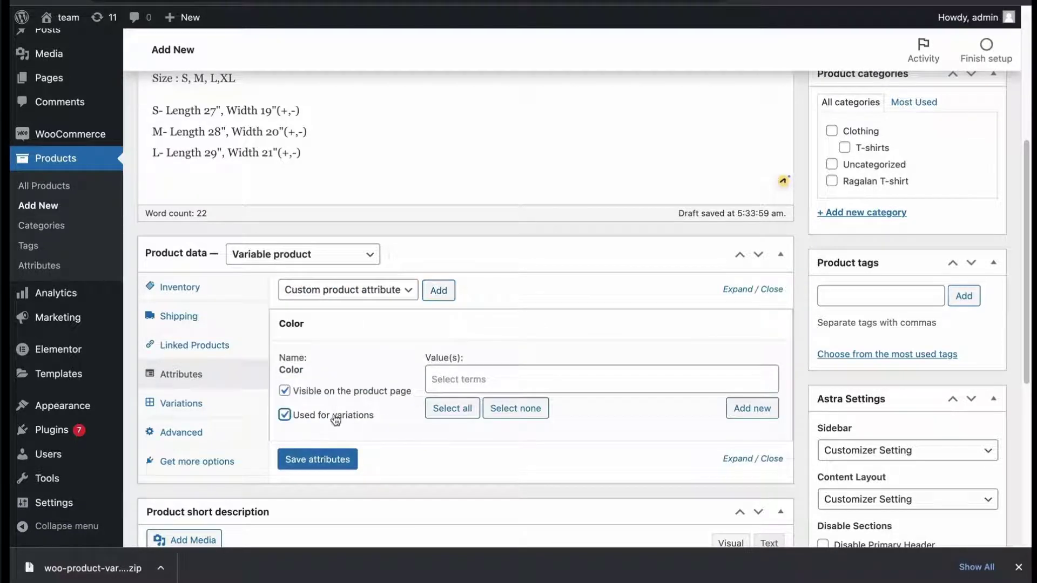
Select Black, Navy Blue and Olive&Black as Color values and save the attributes
click(437, 408)
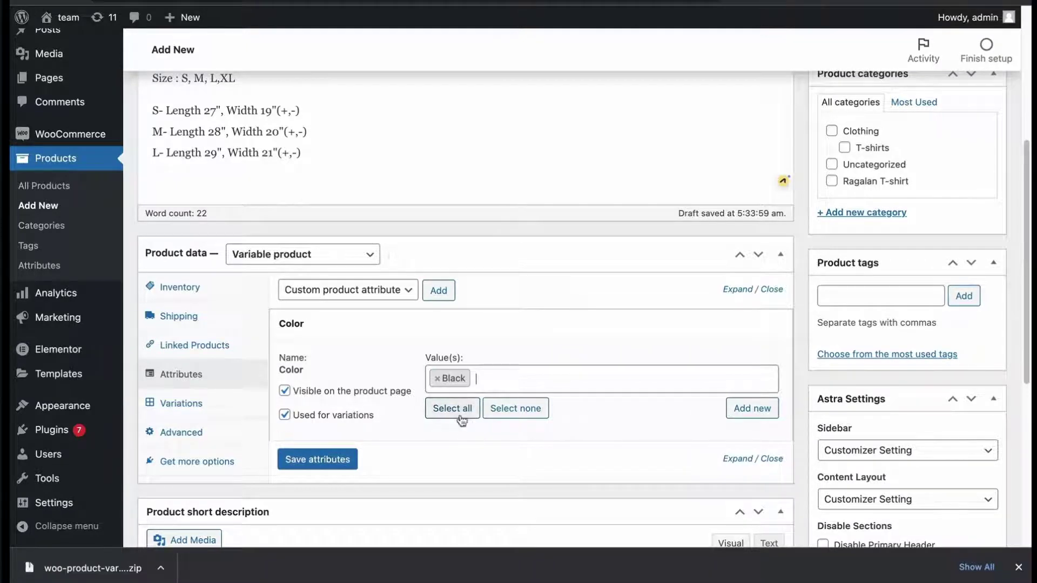
click(491, 376)
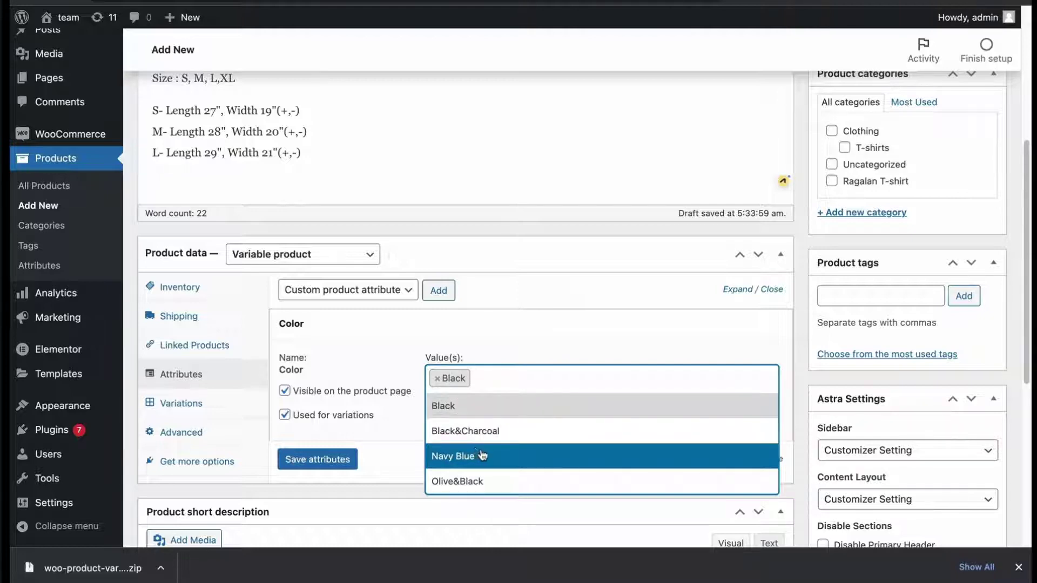
click(483, 456)
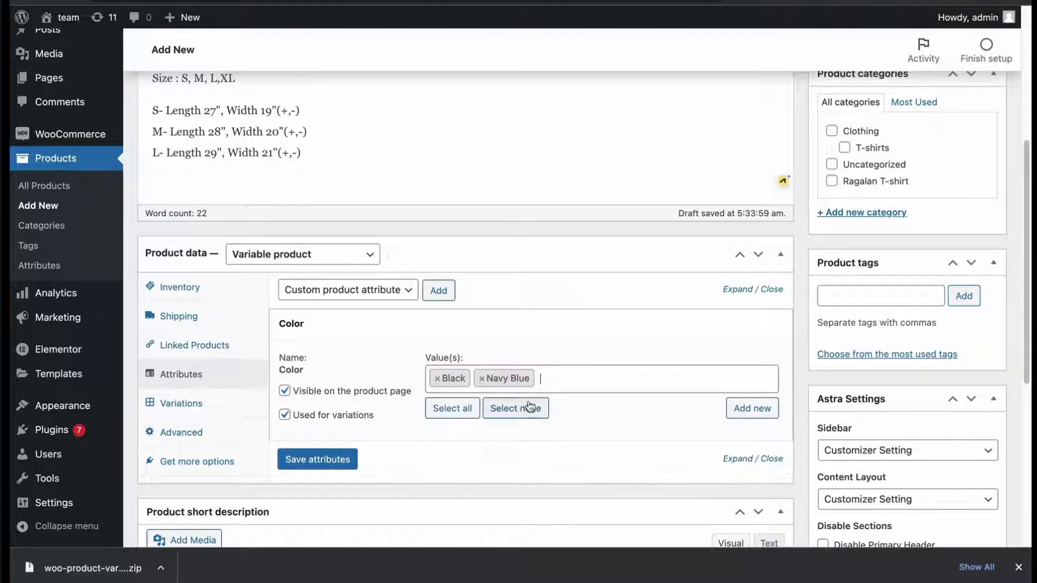
click(574, 385)
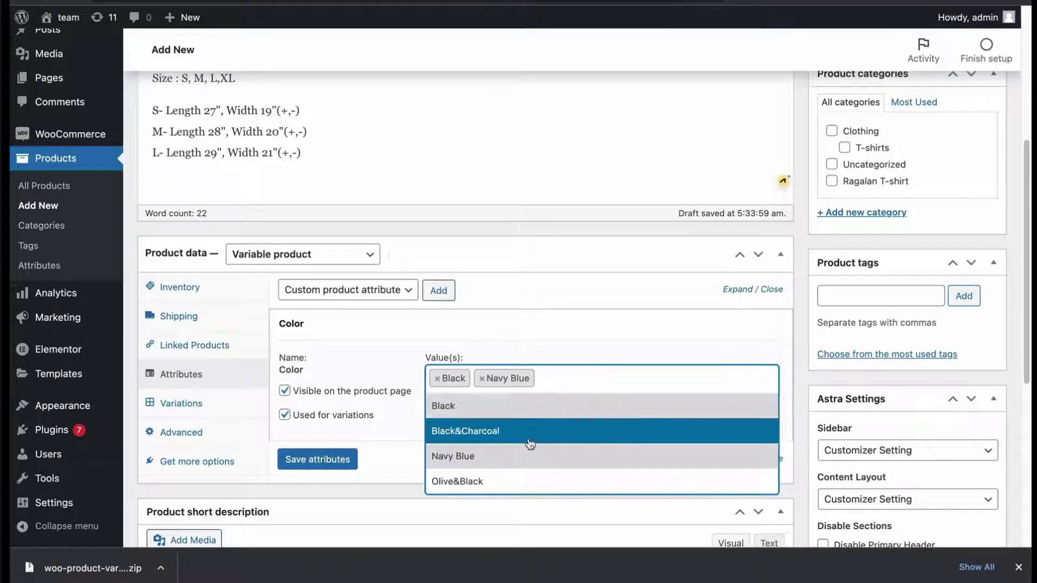
click(503, 481)
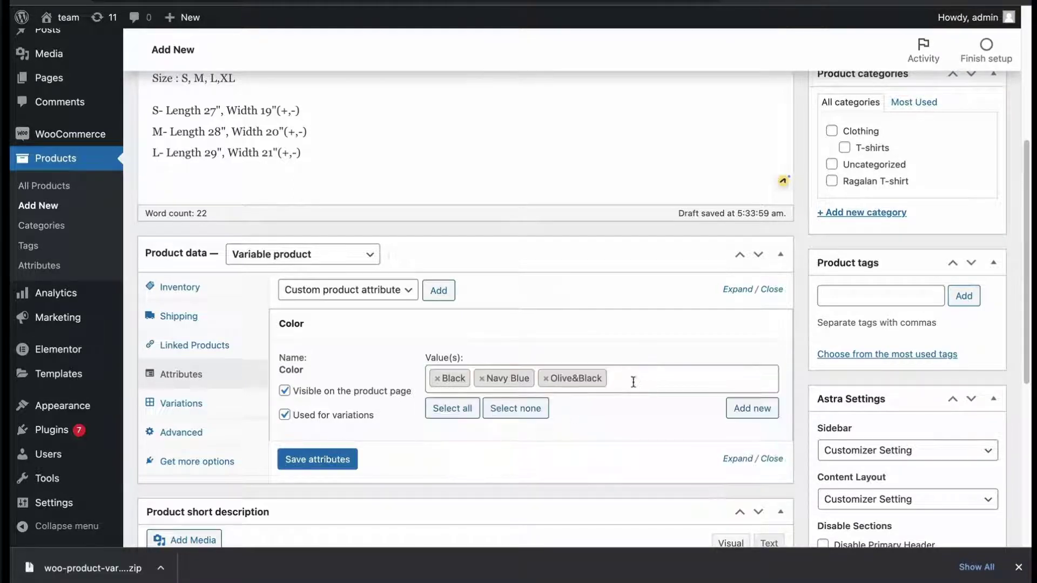
click(345, 458)
Add the Pattern attribute with all its terms (Ragalan, Solid), used for variations
click(362, 289)
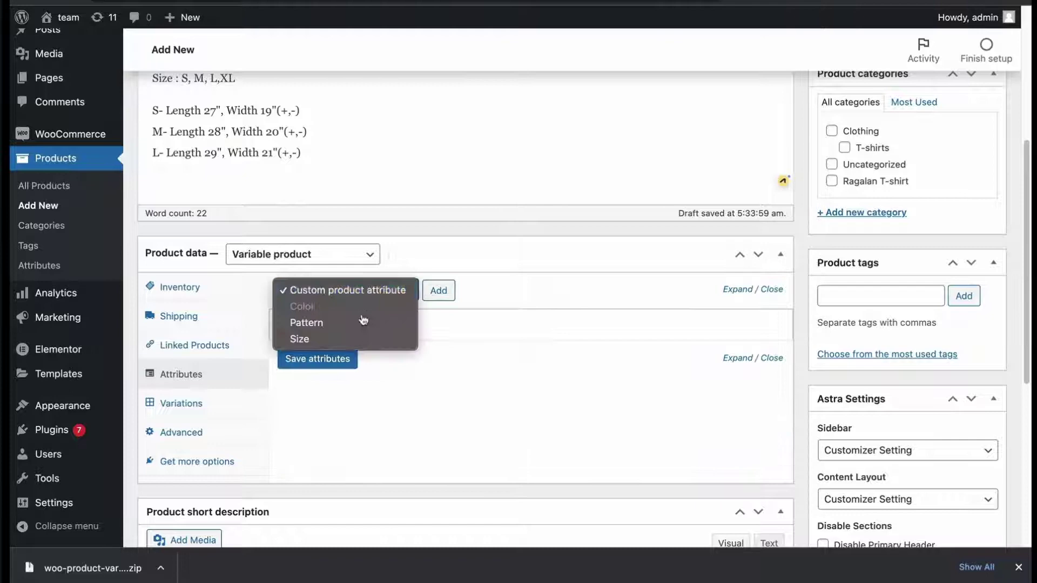
click(357, 326)
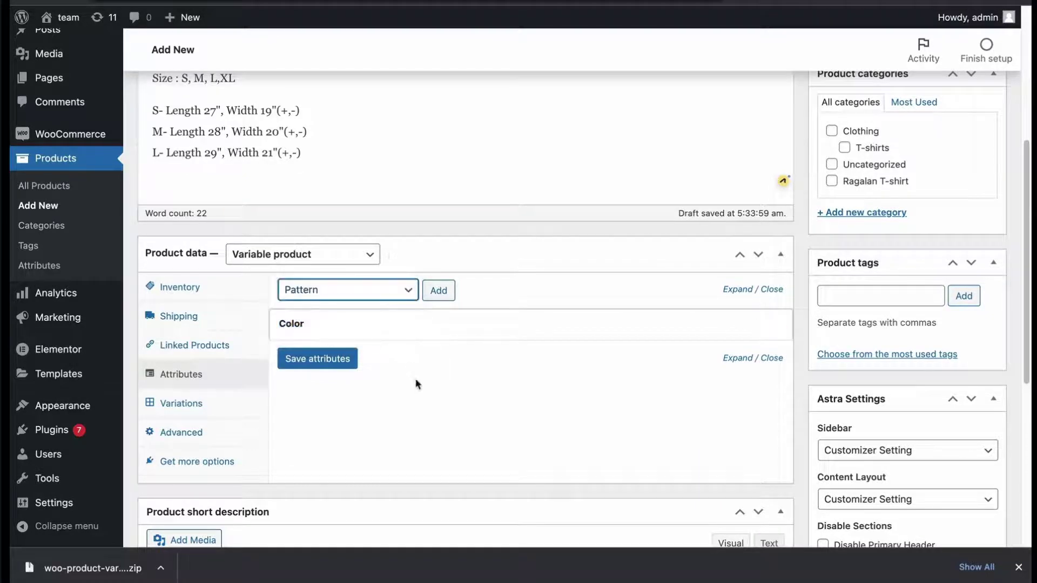
click(437, 292)
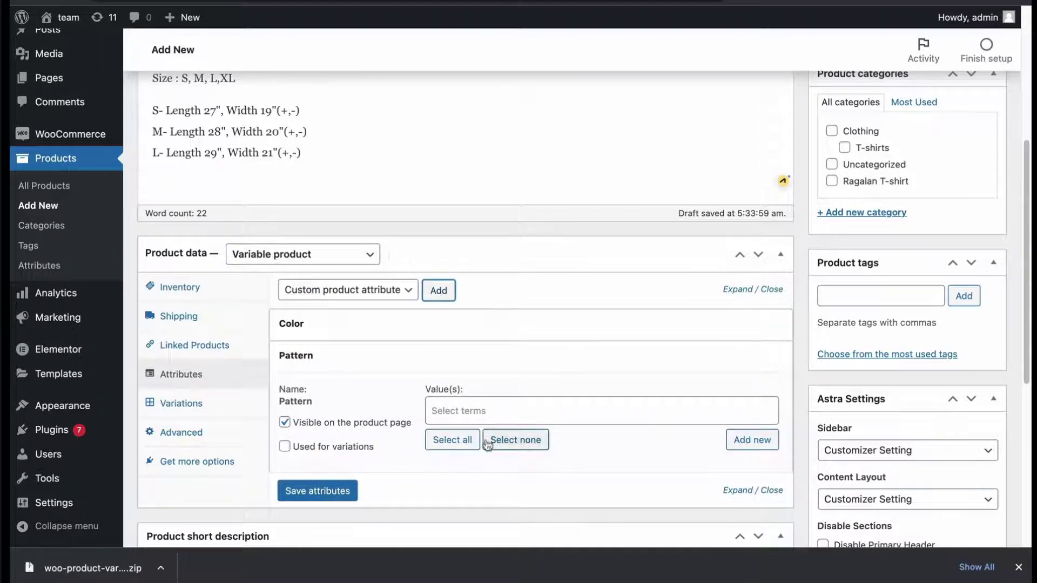
click(336, 452)
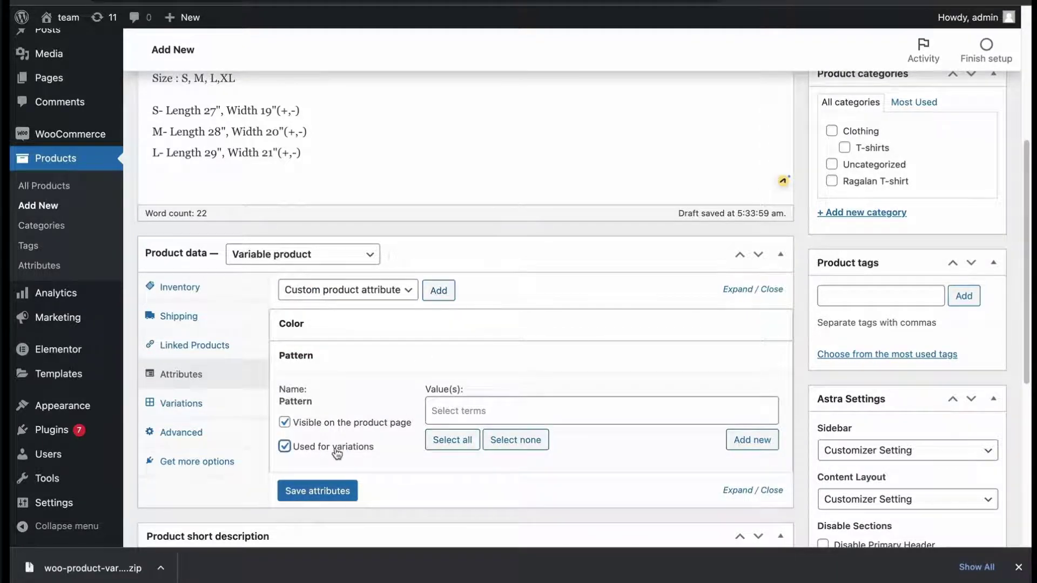
click(452, 442)
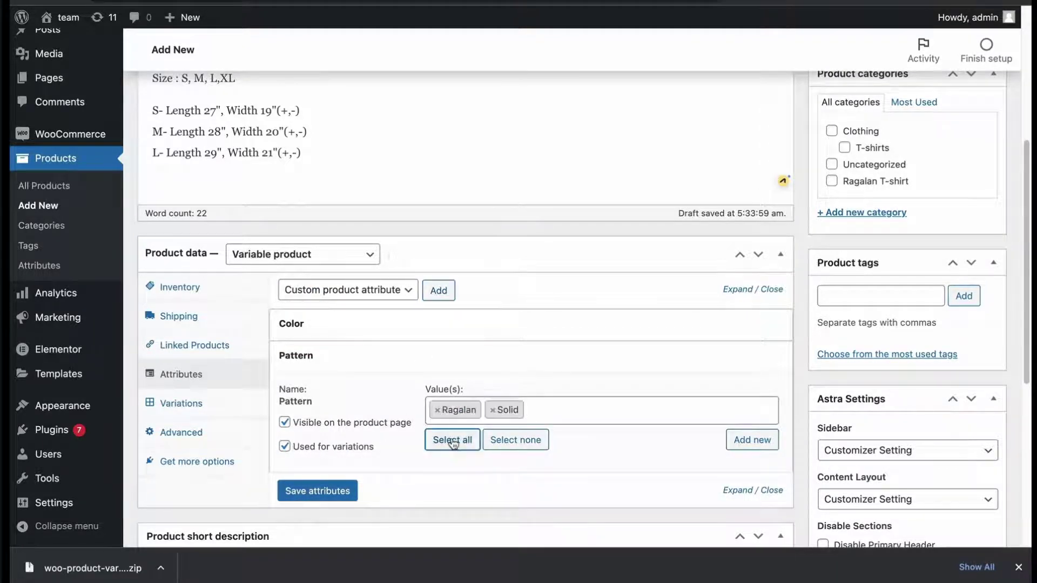
click(345, 323)
click(340, 324)
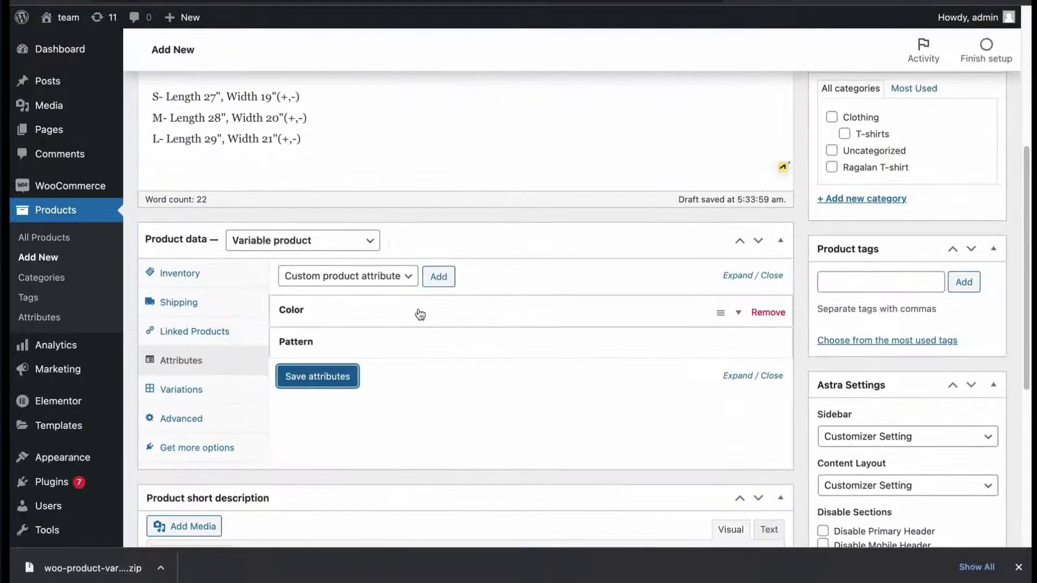
Add the Size attribute with L, M and S for variations, then save all attributes
click(367, 277)
click(356, 325)
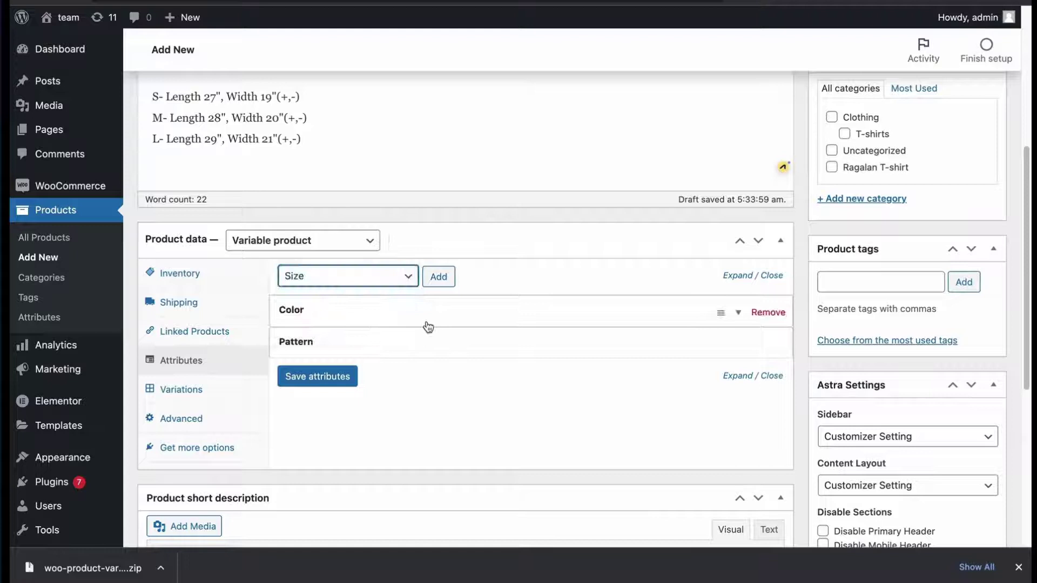
scroll(475, 340, down, 1)
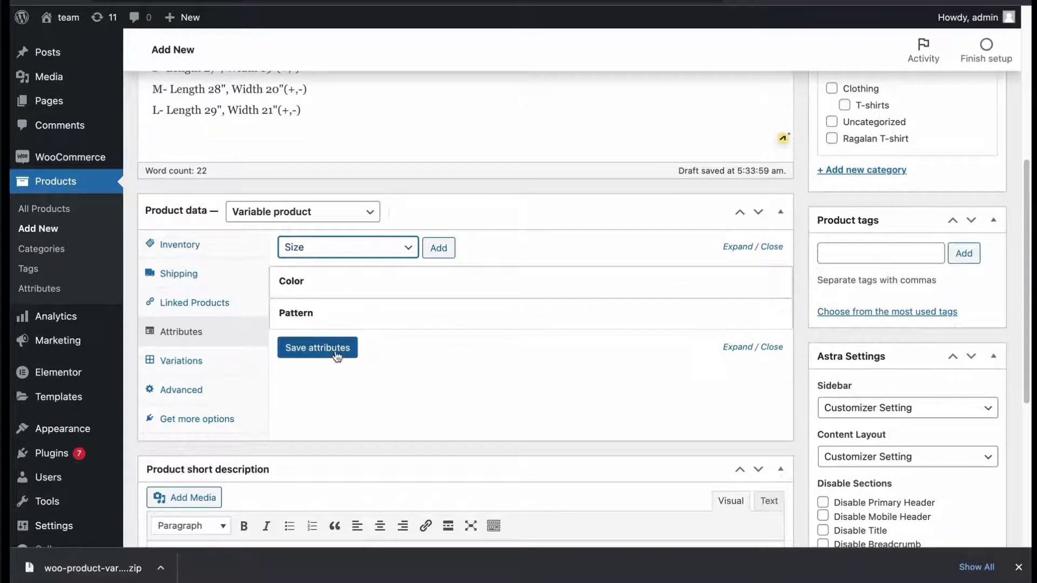
click(439, 252)
scroll(427, 332, down, 2)
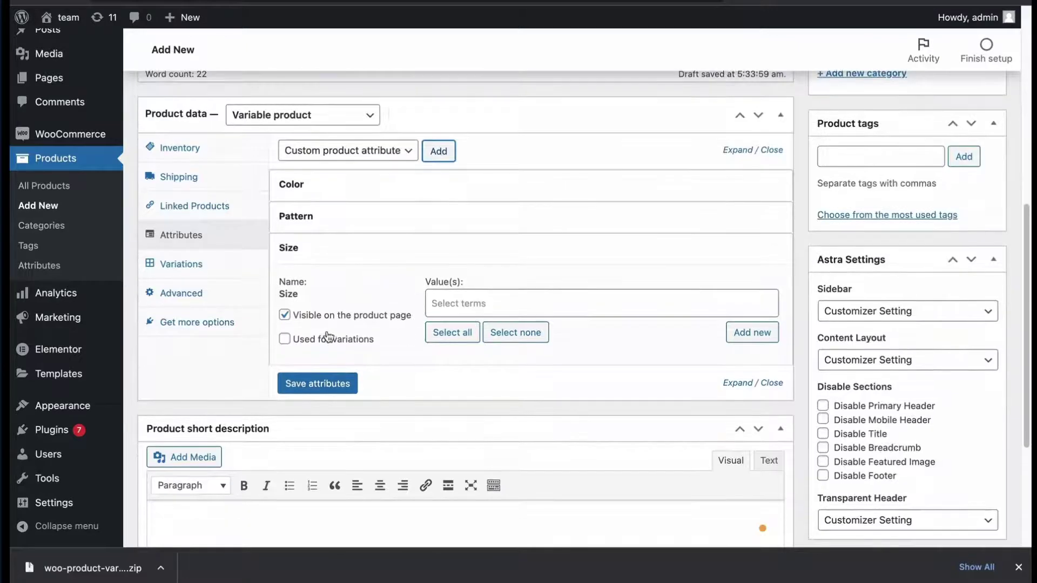
click(284, 339)
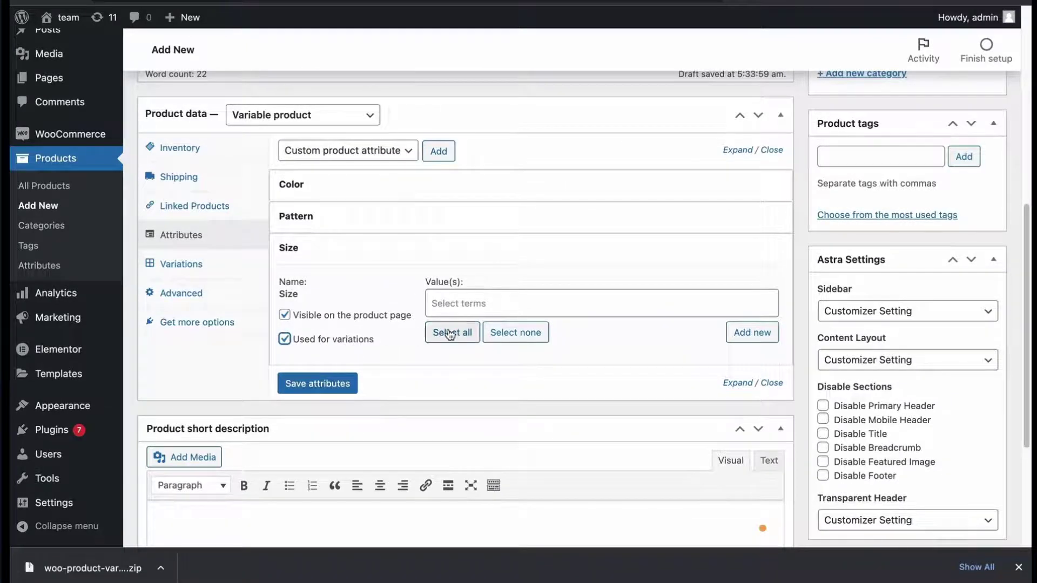
click(449, 333)
click(330, 384)
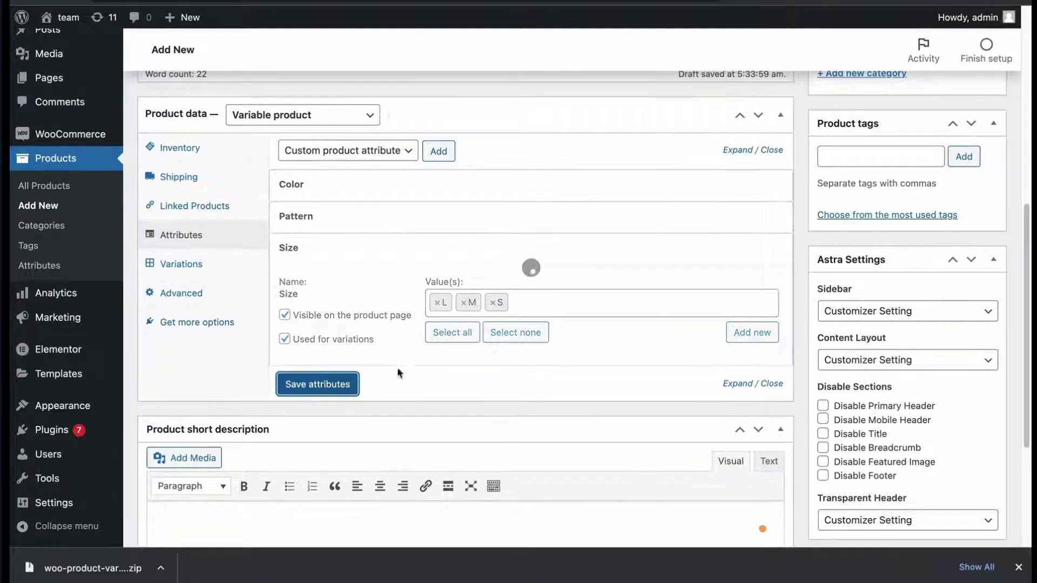
scroll(434, 343, down, 1)
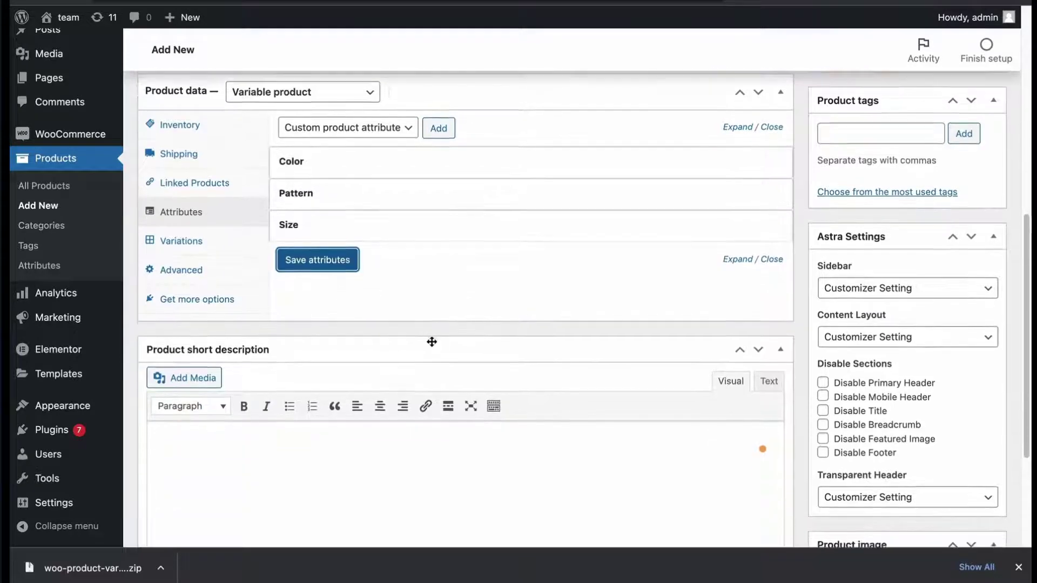
scroll(421, 341, up, 2)
scroll(412, 345, up, 1)
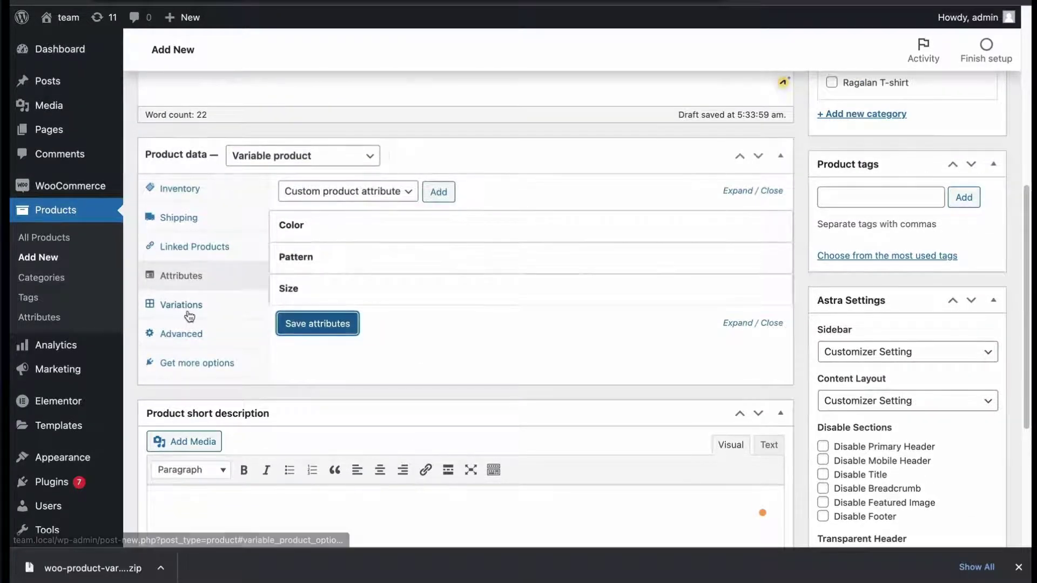
Create variation #216 set to Black, Solid and any size, and expand its details
click(188, 313)
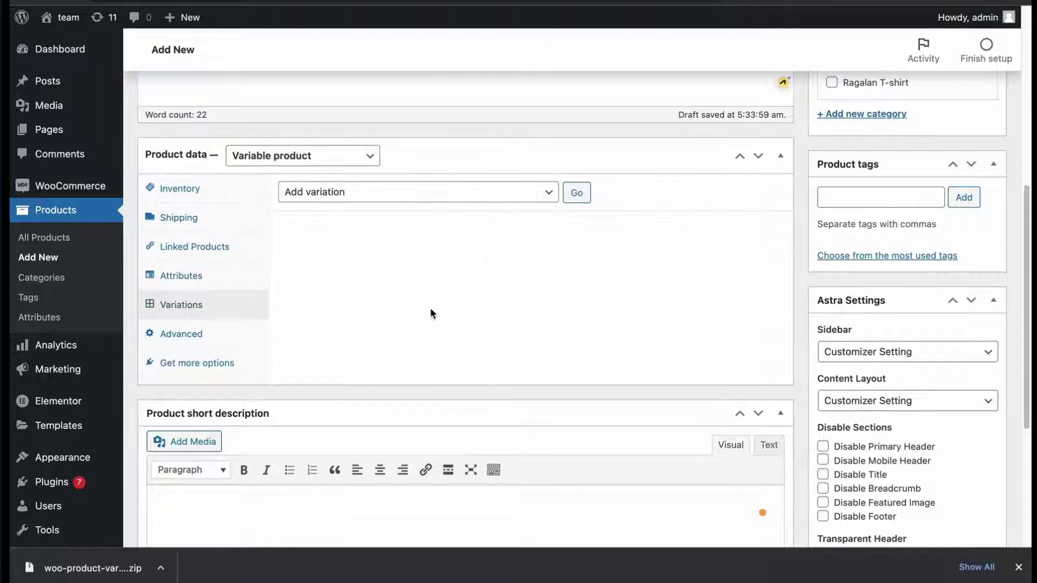
click(576, 194)
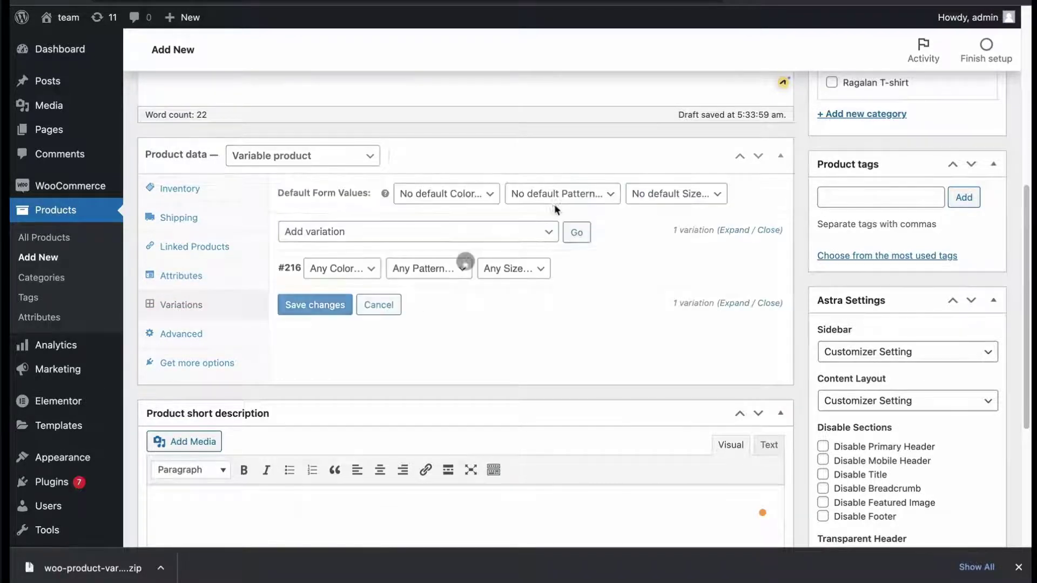
click(337, 269)
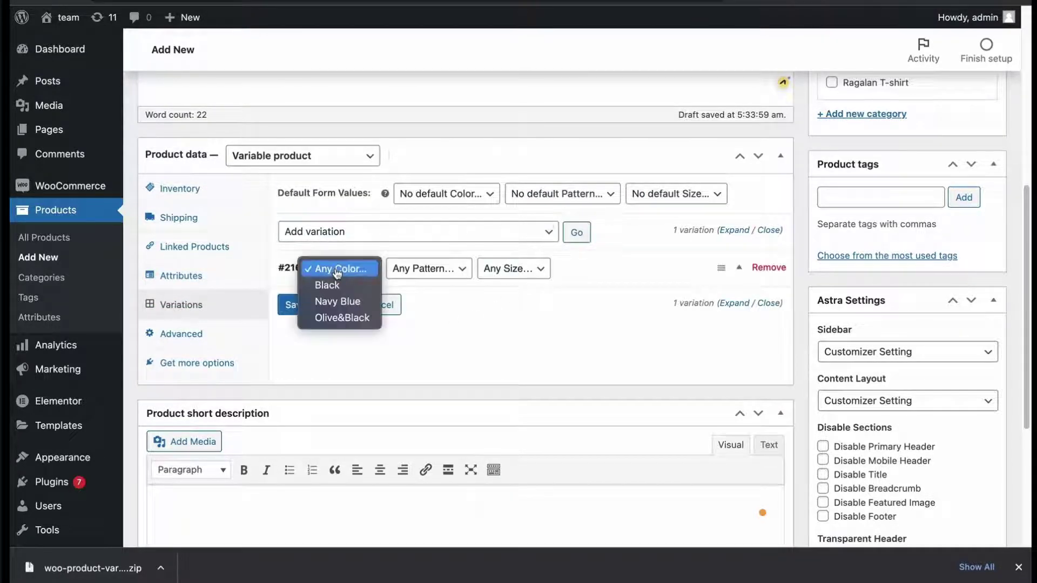
click(327, 285)
click(418, 269)
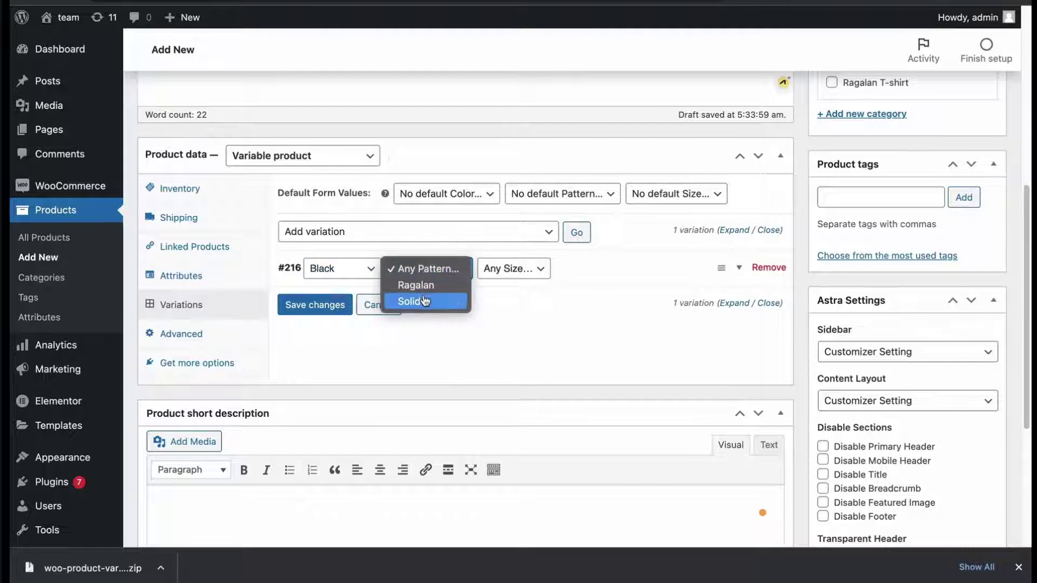
click(425, 301)
click(498, 270)
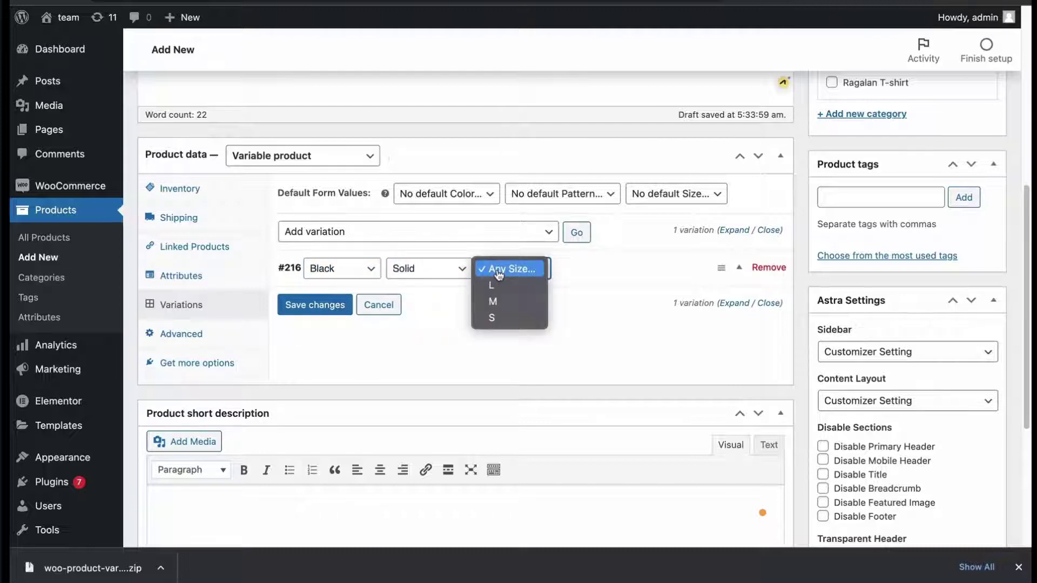
click(607, 268)
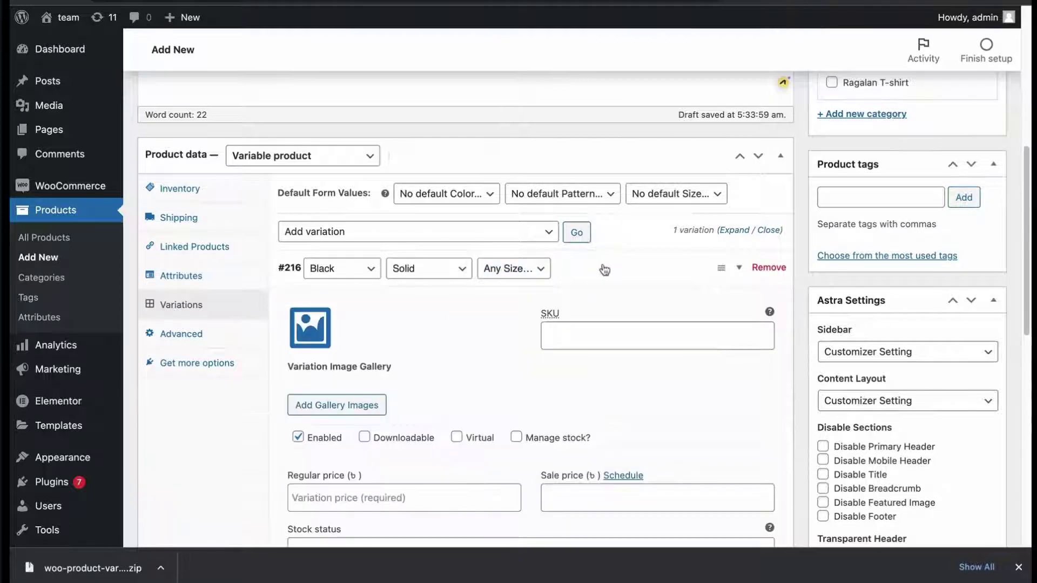
scroll(449, 310, down, 1)
scroll(448, 308, down, 1)
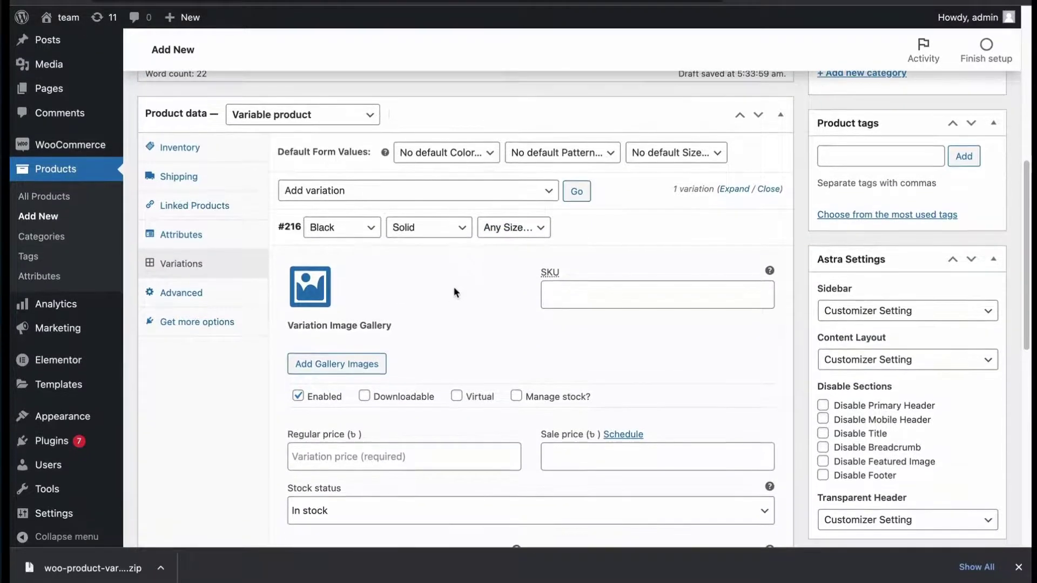
scroll(443, 284, down, 1)
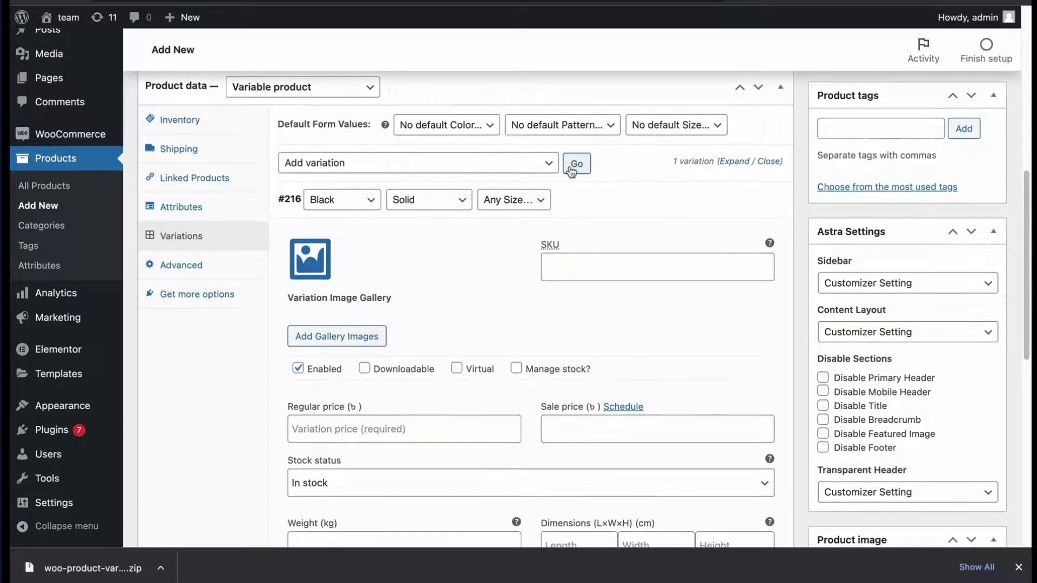
Add a second variation, #217, and set it to Navy Blue with a Solid pattern
click(576, 166)
scroll(459, 301, down, 1)
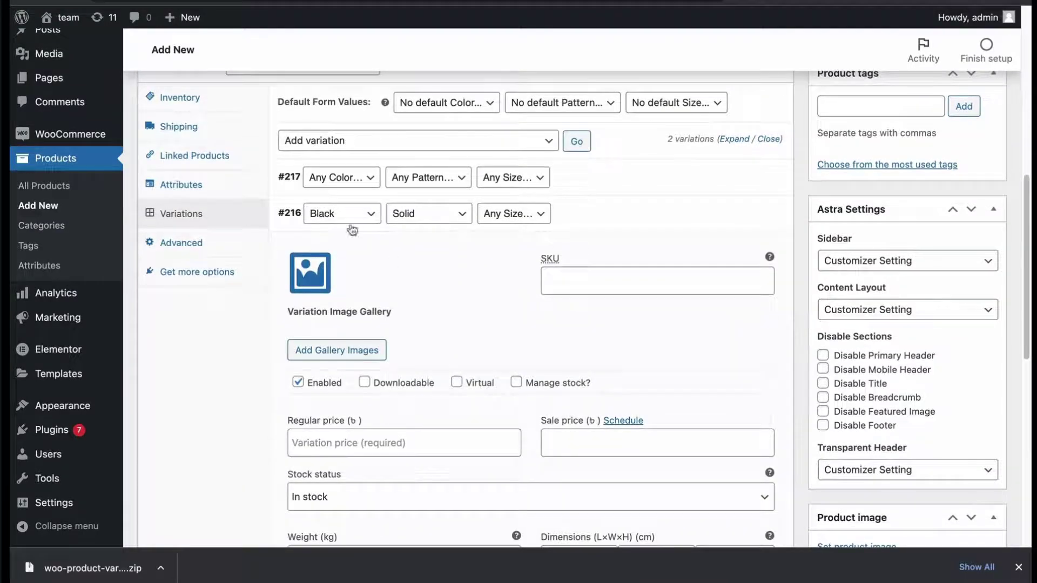
click(339, 195)
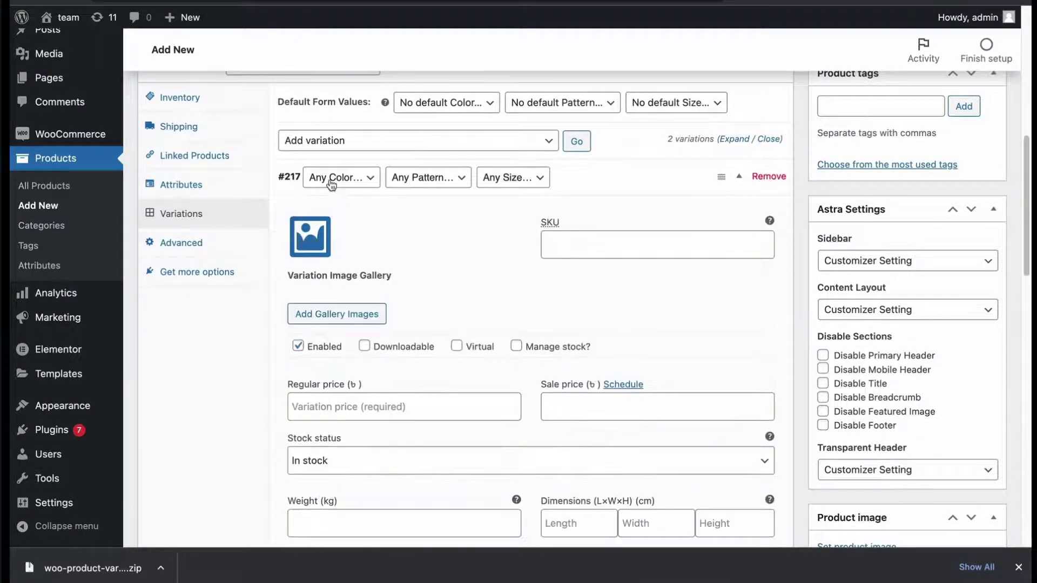
click(331, 180)
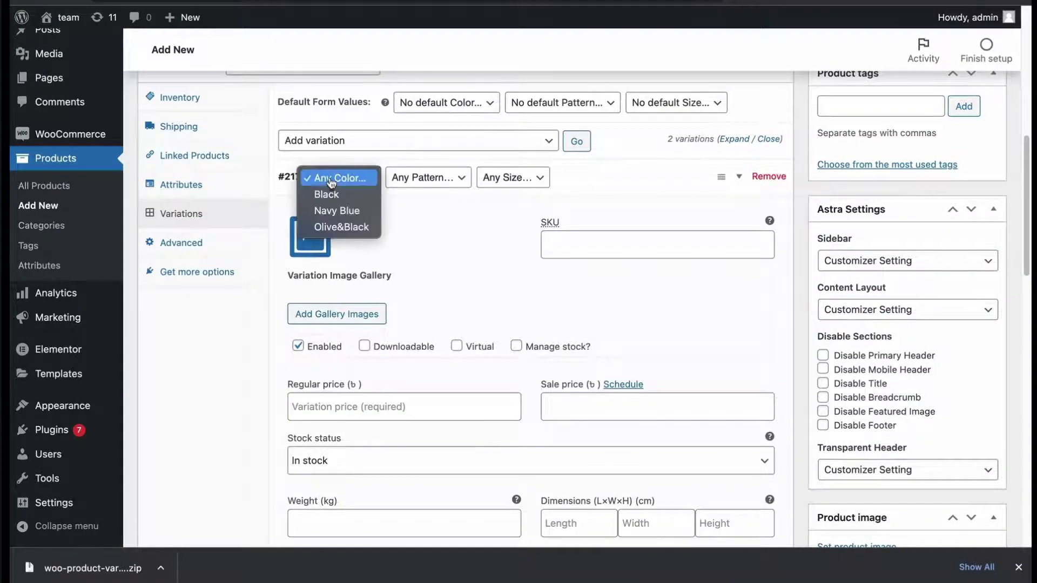
click(335, 210)
click(449, 181)
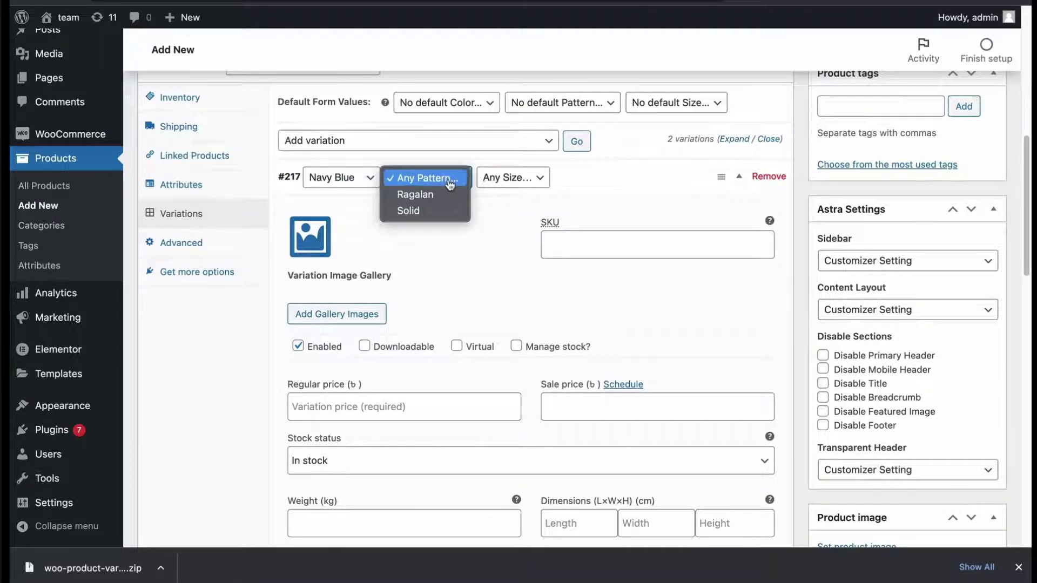
click(440, 211)
click(509, 179)
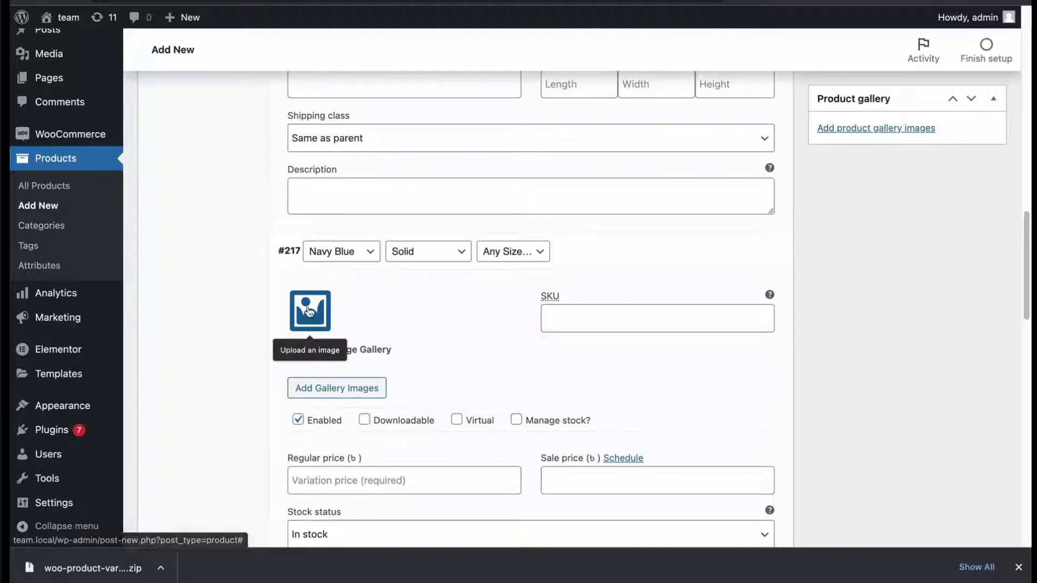
Give the Navy Blue variation the navy tee image and the blue V-neck tee in its gallery
click(309, 312)
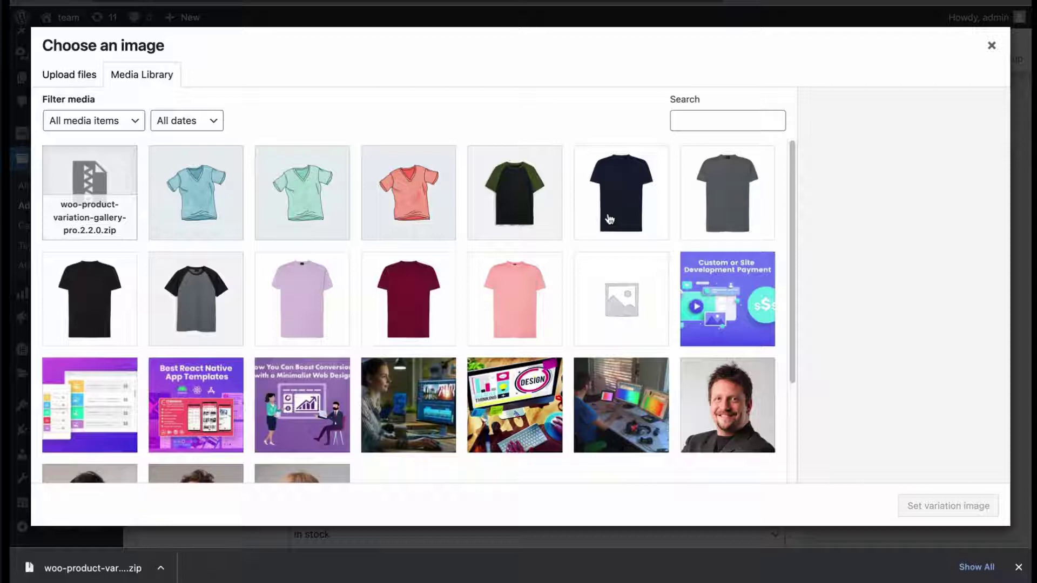
click(621, 193)
click(946, 507)
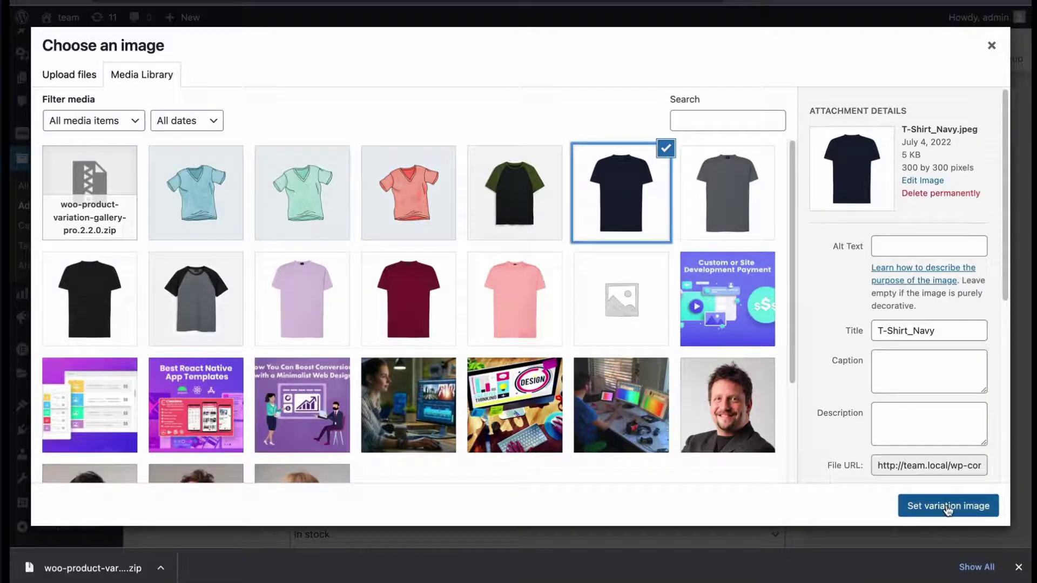
click(345, 389)
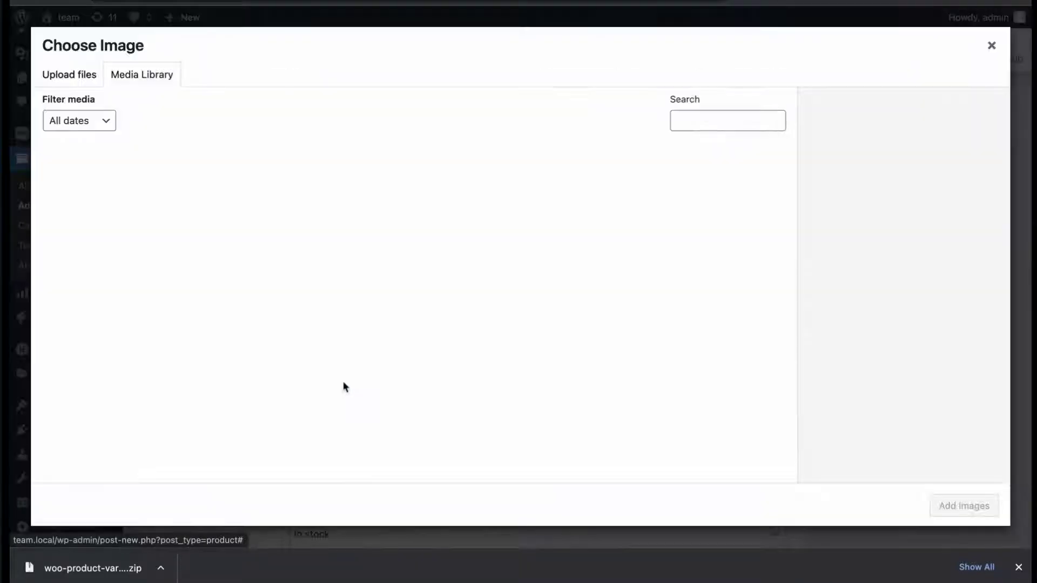
click(96, 208)
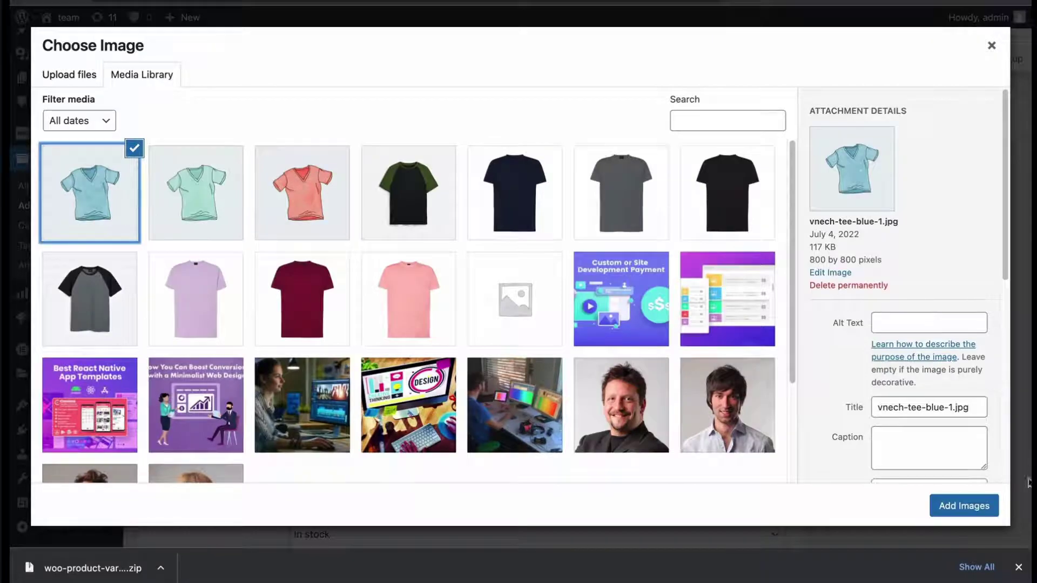
click(992, 506)
Set the variation's regular price to 120 and collapse its details
scroll(545, 324, down, 5)
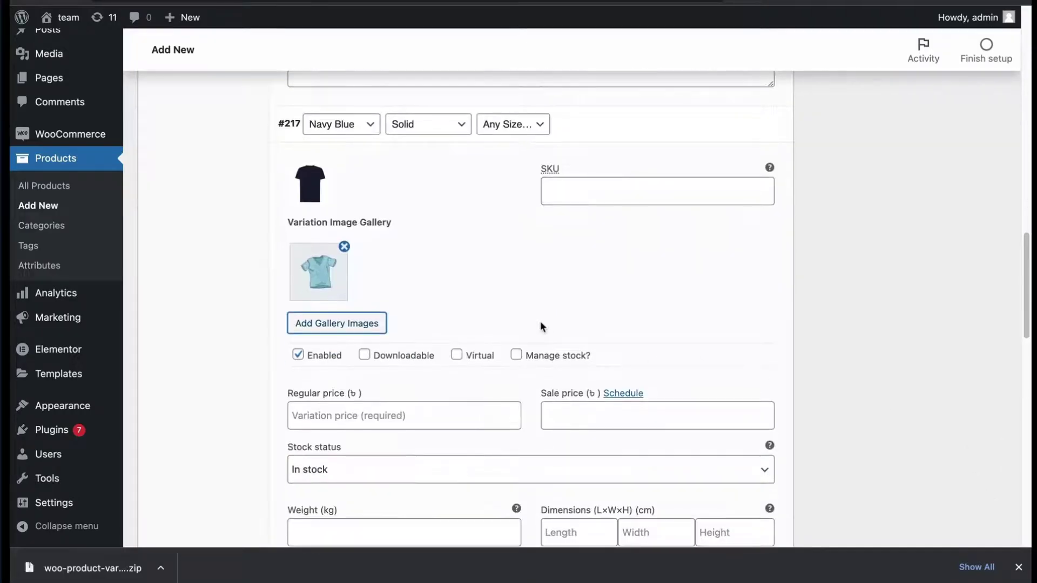
scroll(539, 320, down, 1)
scroll(535, 319, down, 1)
scroll(533, 319, down, 4)
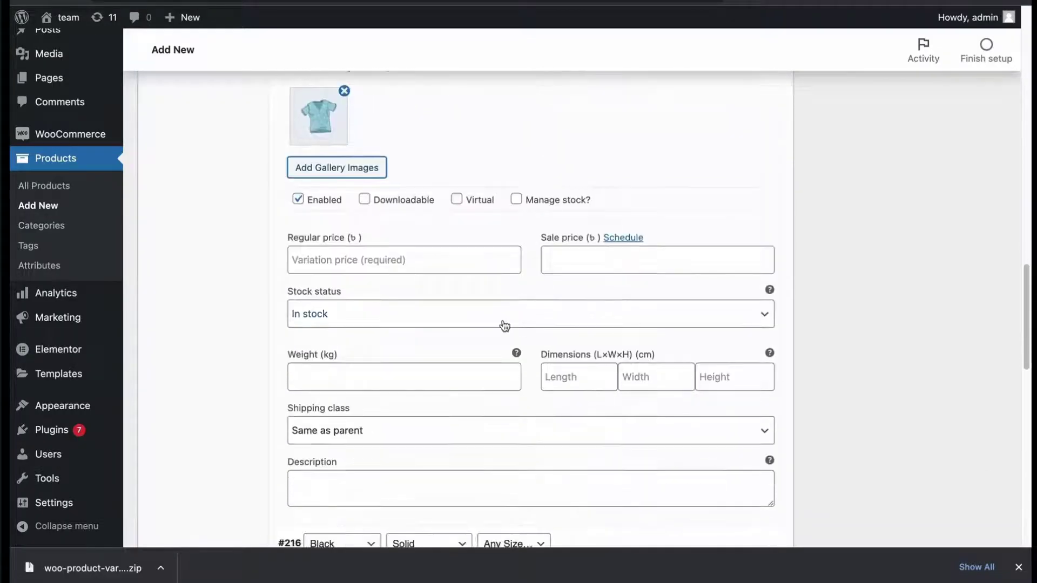
click(374, 259)
text(120)
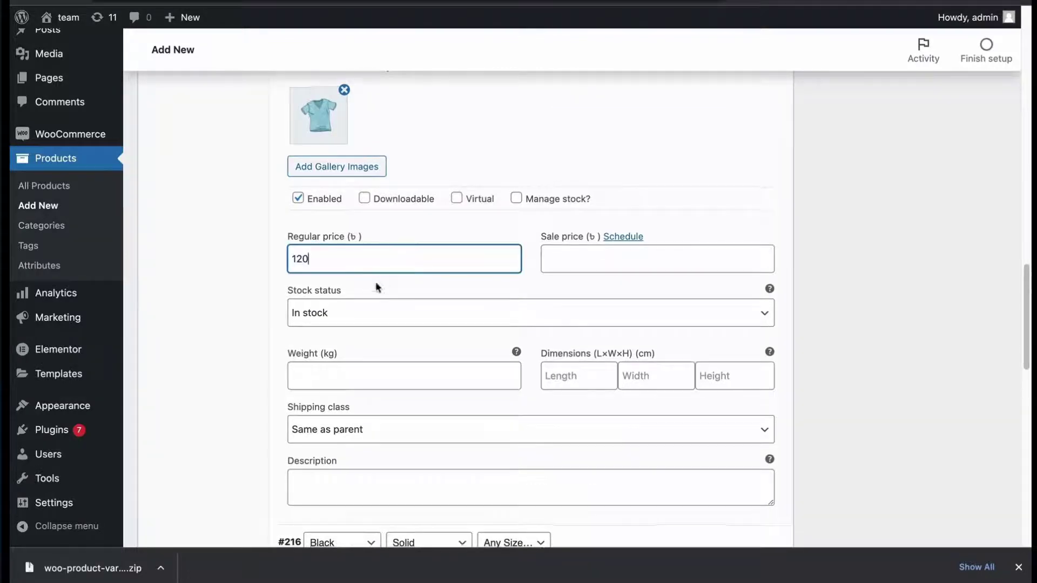
scroll(374, 291, down, 5)
click(632, 302)
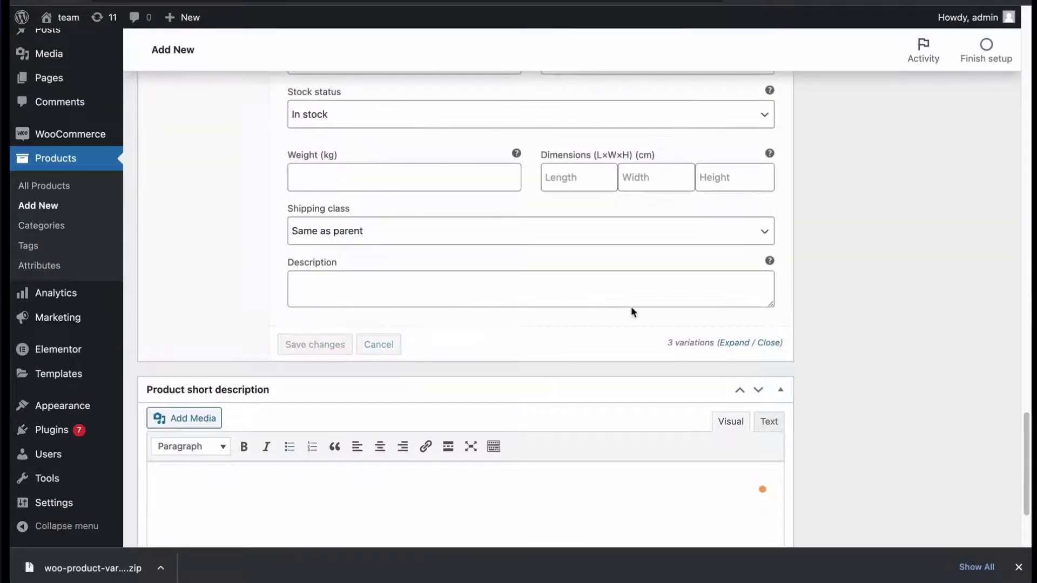
scroll(837, 282, up, 1)
scroll(837, 281, up, 3)
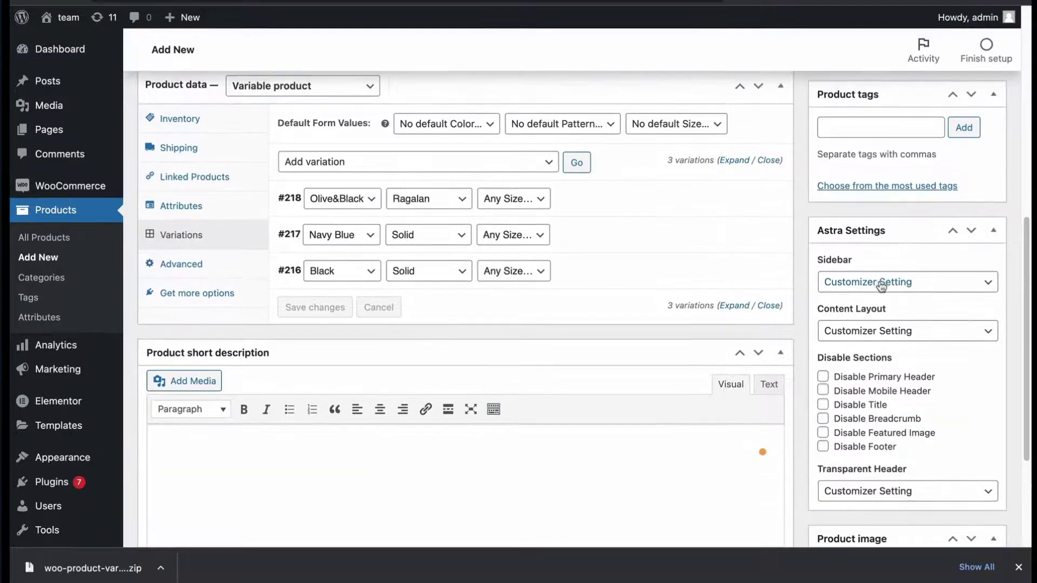
File the product under the T-shirts and Ragalan T-shirt categories
scroll(864, 279, up, 3)
scroll(887, 277, up, 5)
click(832, 373)
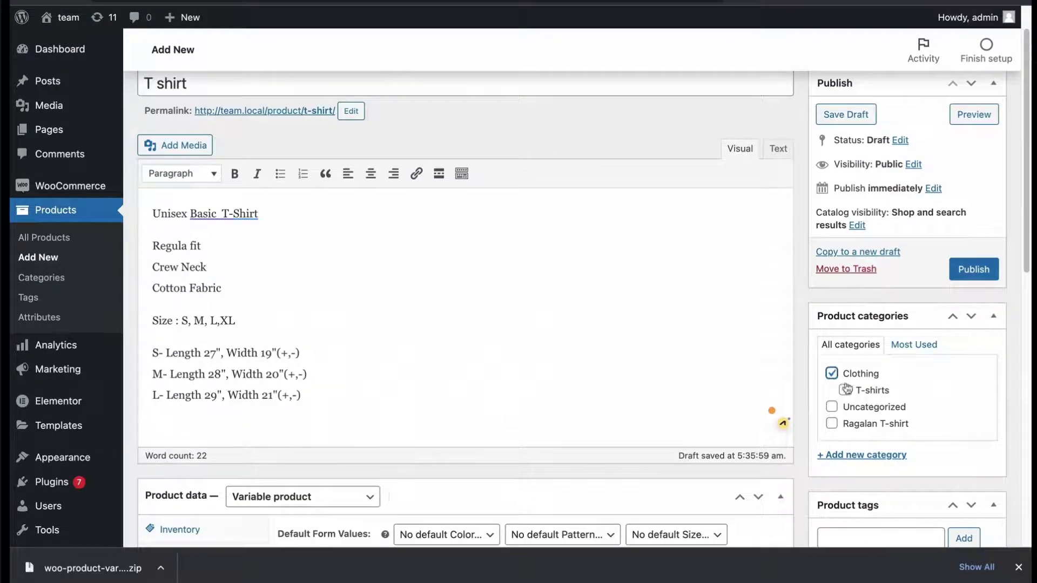
click(845, 390)
click(852, 423)
scroll(781, 403, down, 5)
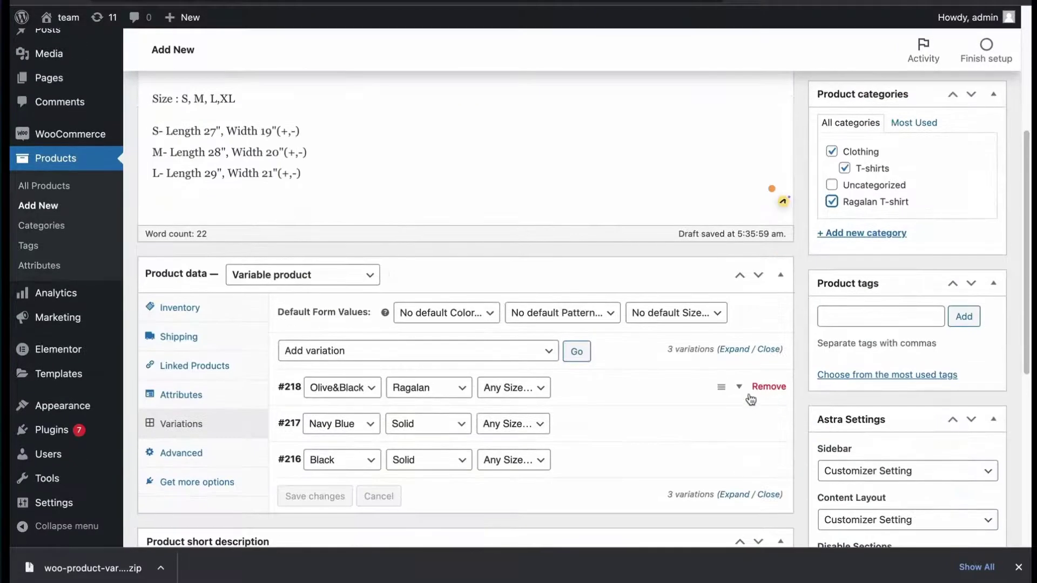
Tag the product ragalan t-shirt and solid t-shirt from the most used tags
click(847, 325)
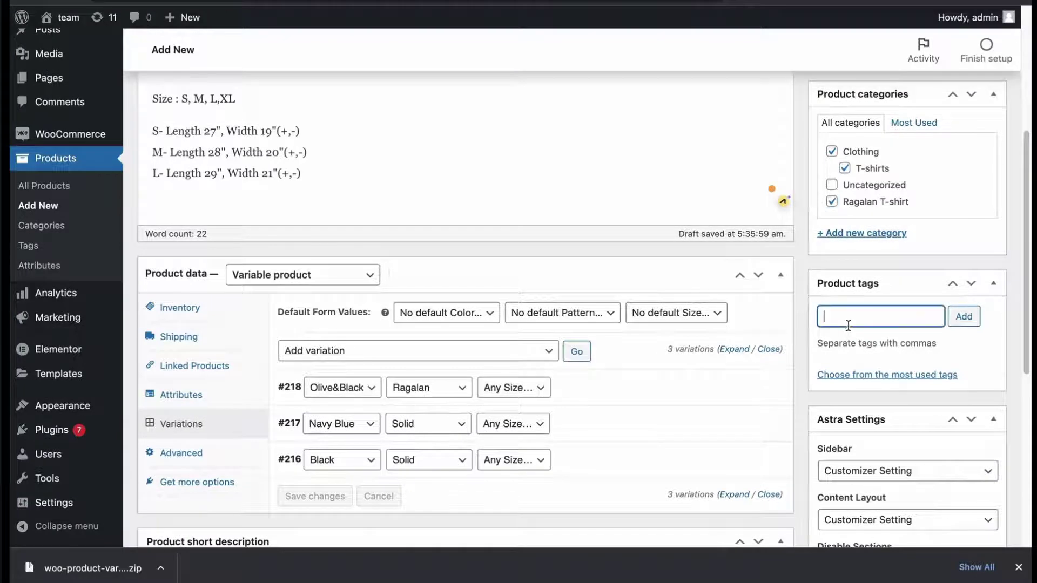
click(889, 379)
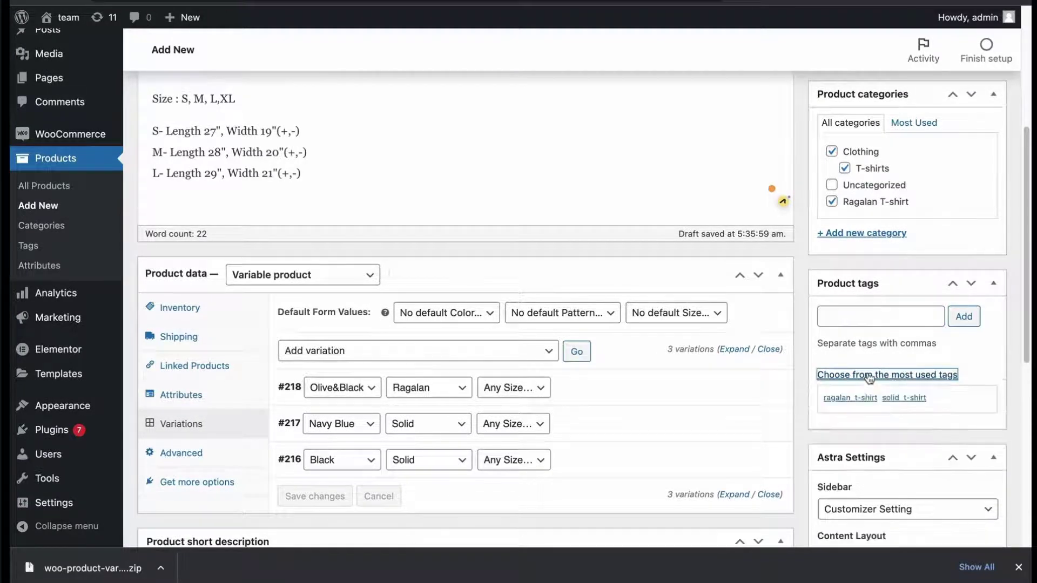
click(861, 398)
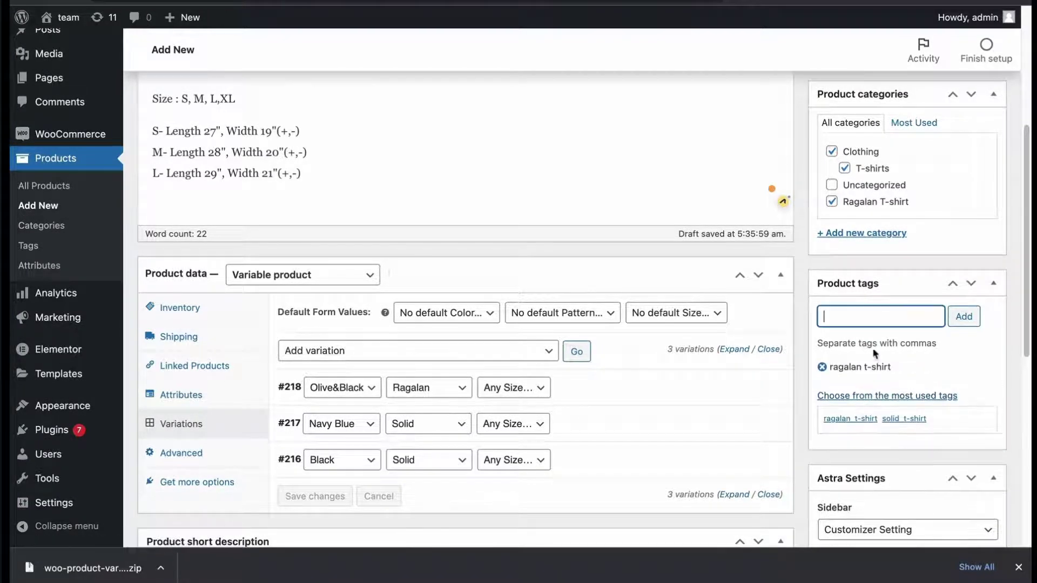
click(912, 418)
scroll(968, 356, down, 5)
Set the coral V-neck tee as the main product image
scroll(966, 362, down, 3)
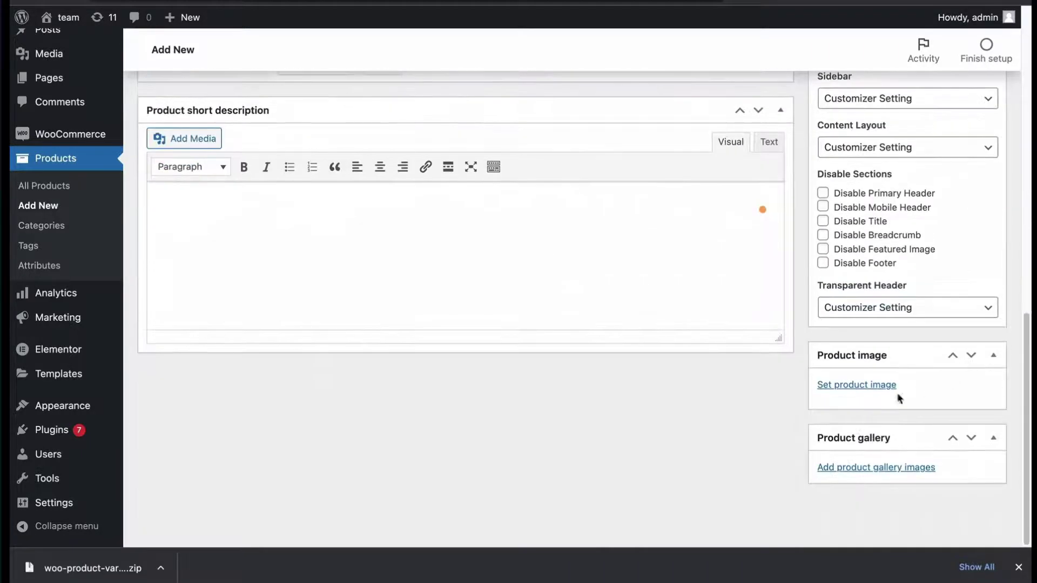
click(872, 386)
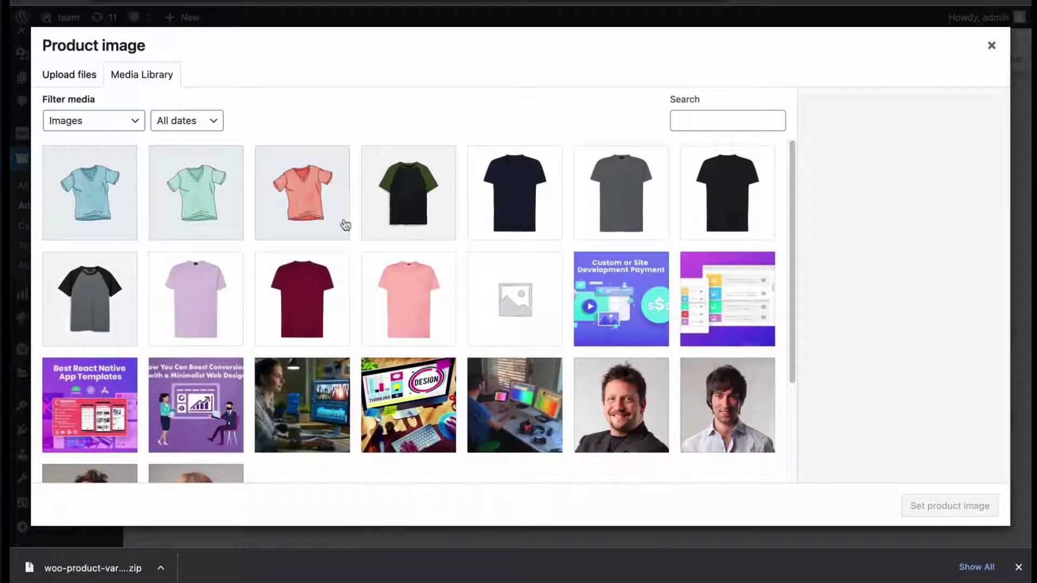
click(298, 206)
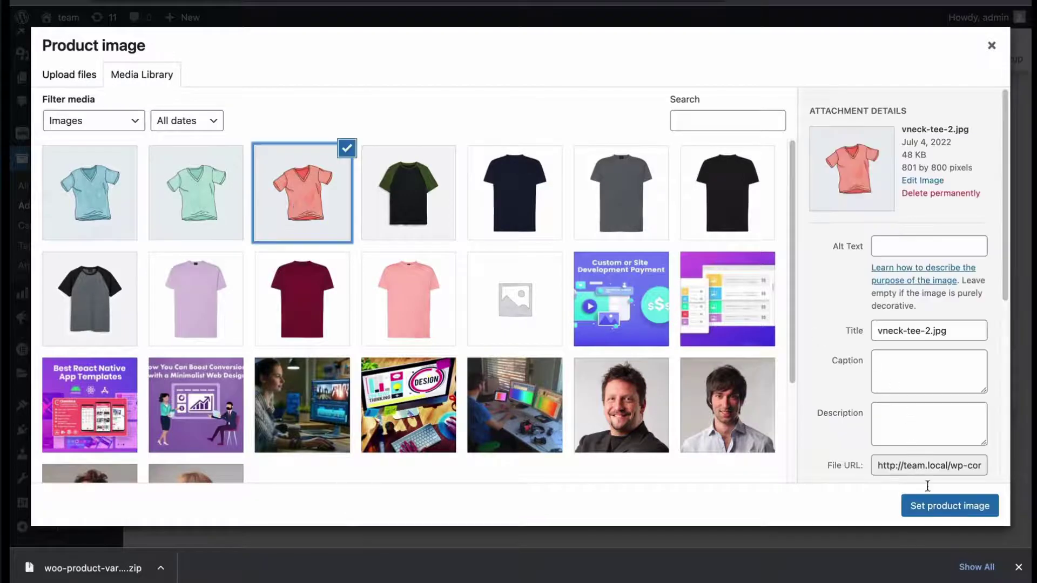
click(934, 506)
scroll(799, 385, down, 4)
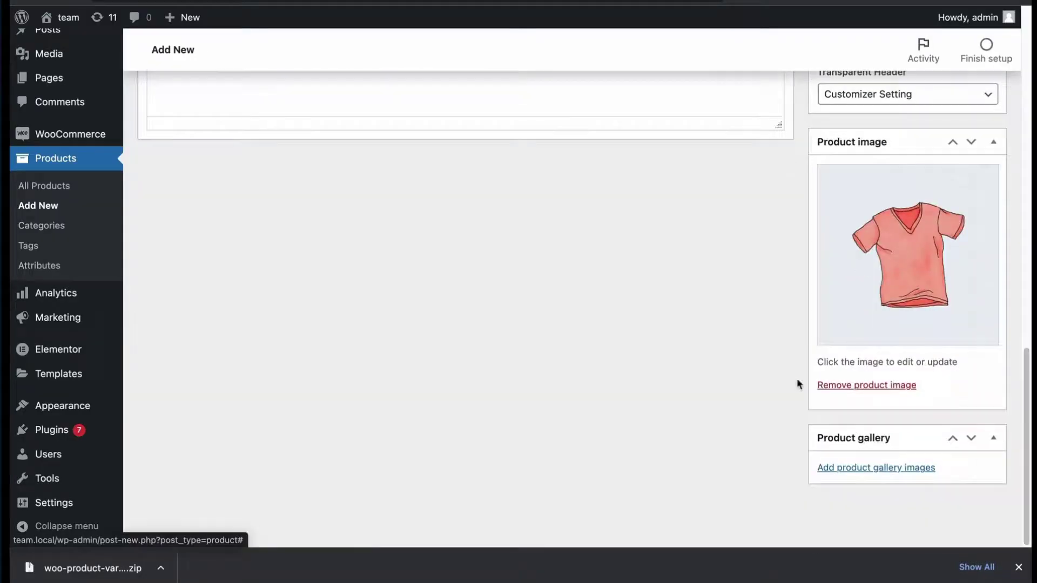
Add the lavender T-shirt picture to the product gallery
click(897, 469)
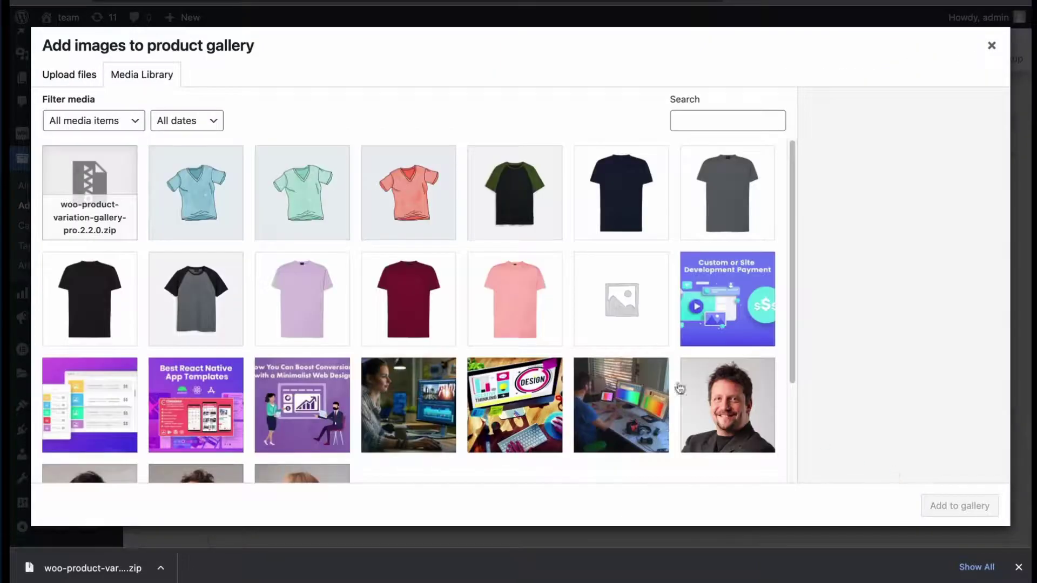
click(327, 278)
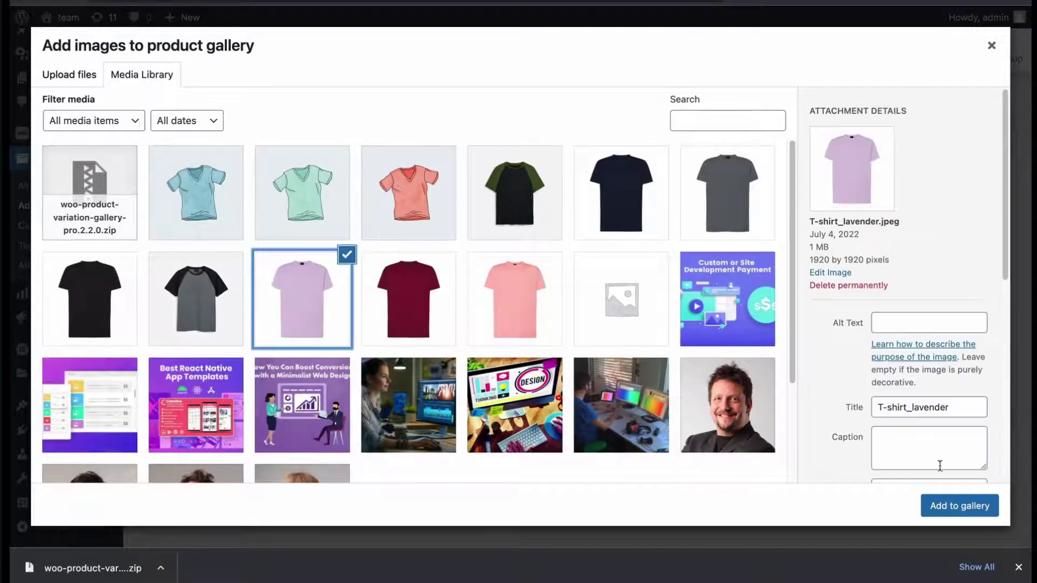
click(959, 506)
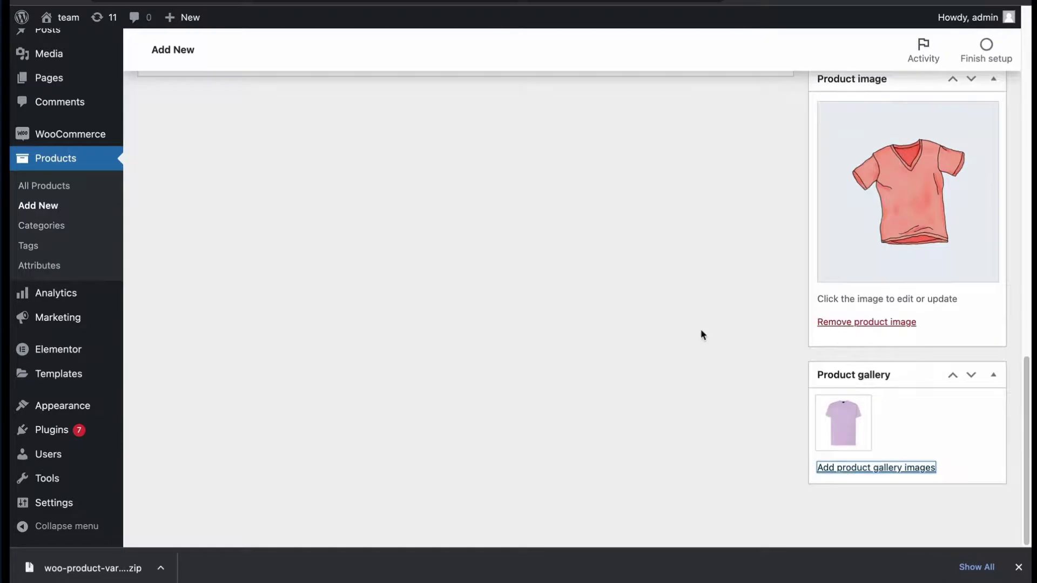
scroll(702, 329, up, 10)
scroll(709, 329, up, 5)
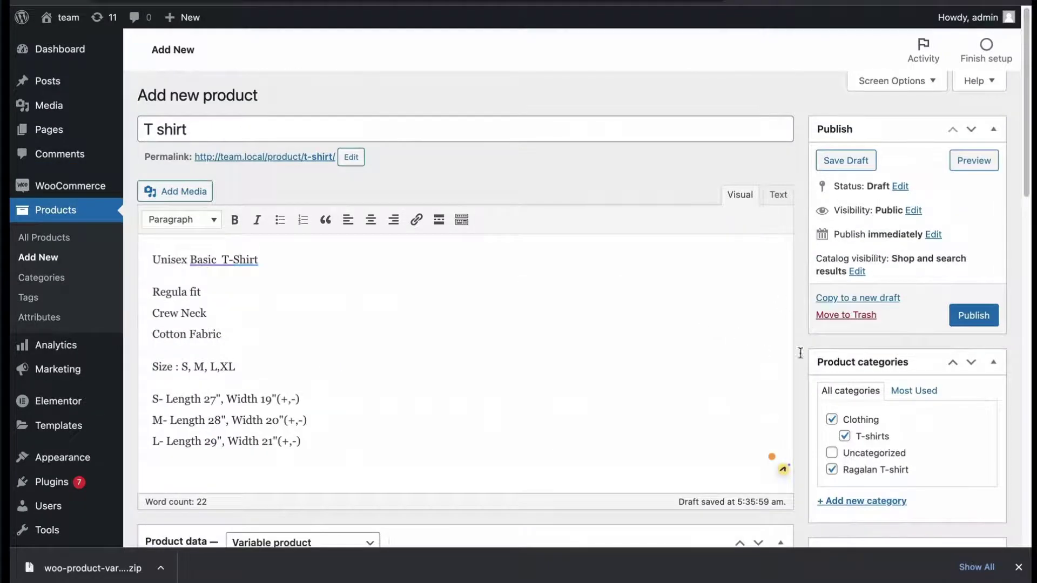
Publish the T shirt product and view it on the storefront, browsing its gallery images
click(969, 324)
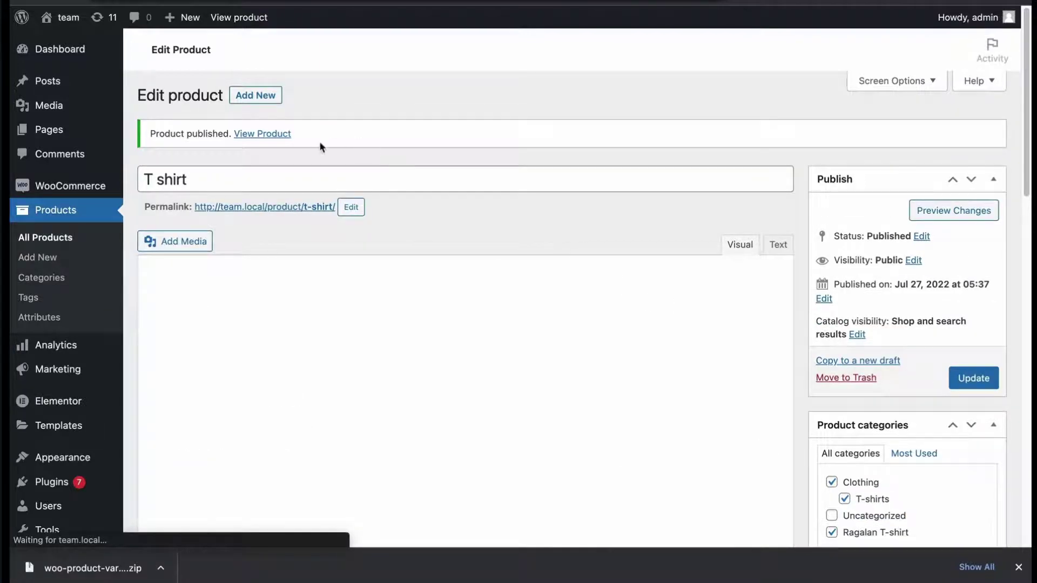
click(265, 134)
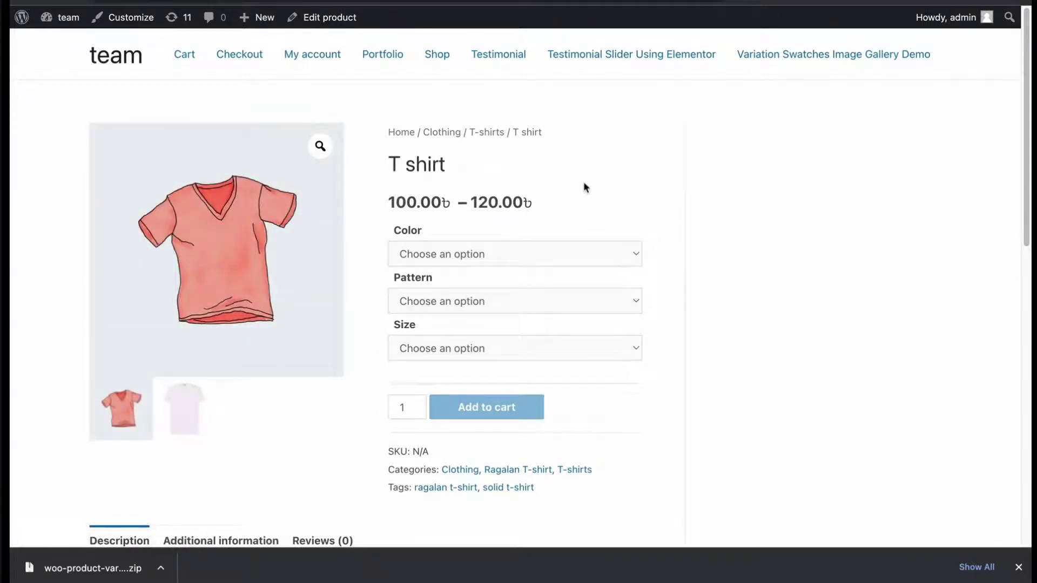
scroll(583, 183, down, 1)
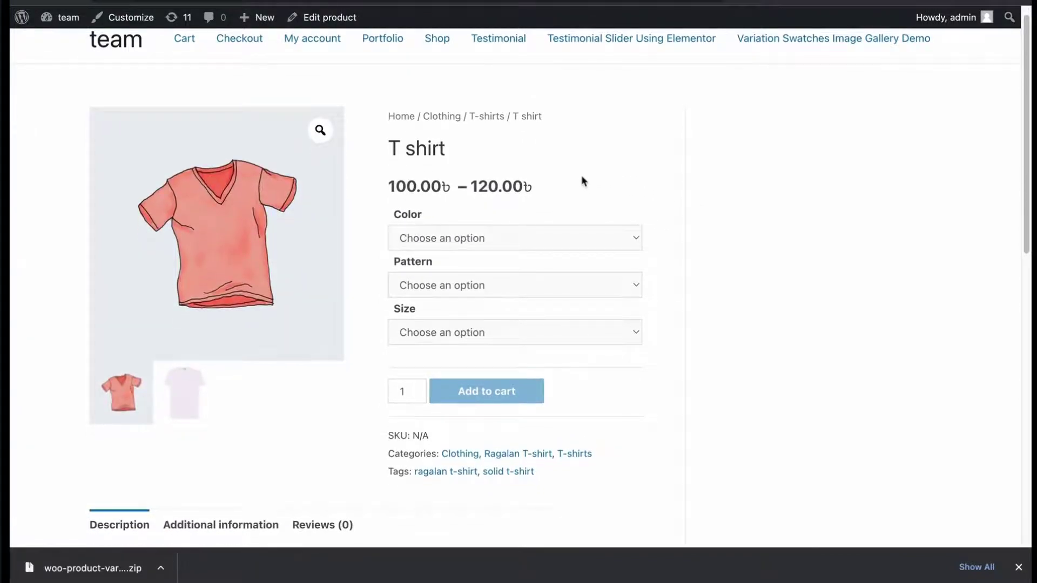
click(183, 397)
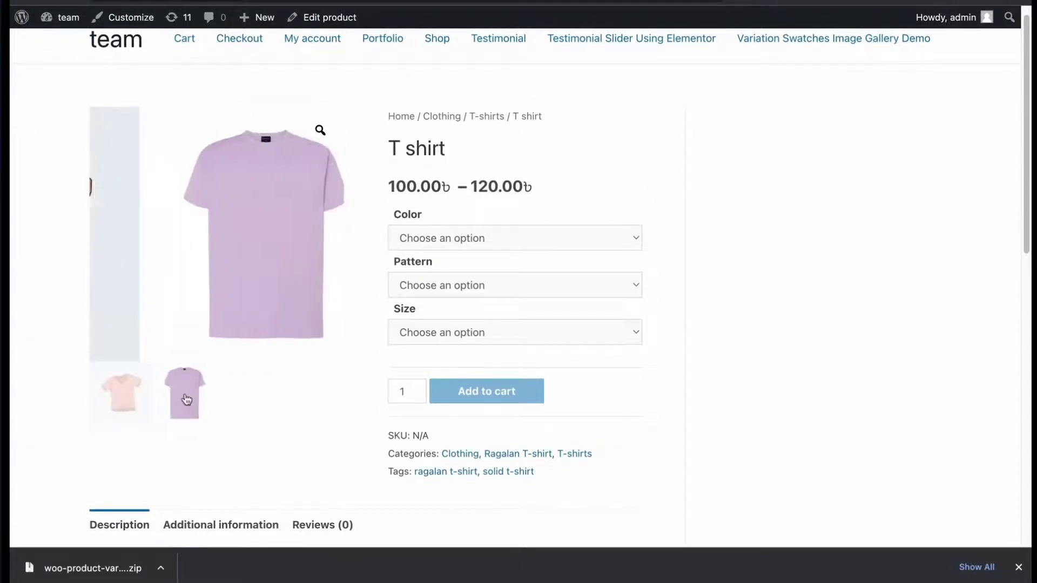
click(121, 392)
Choose Black, Solid and size L to show the black tee at 120.00
click(494, 236)
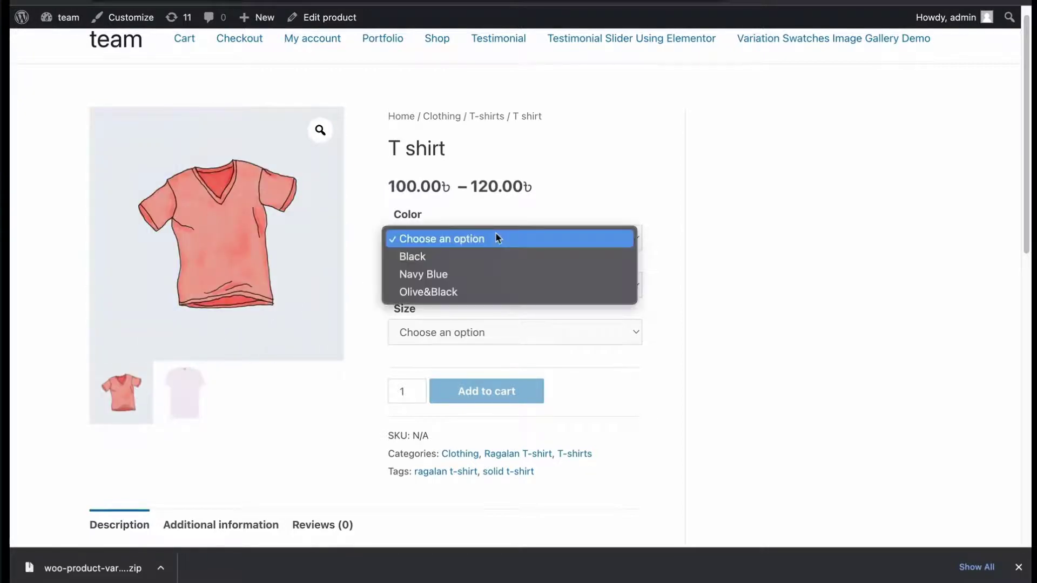
click(447, 258)
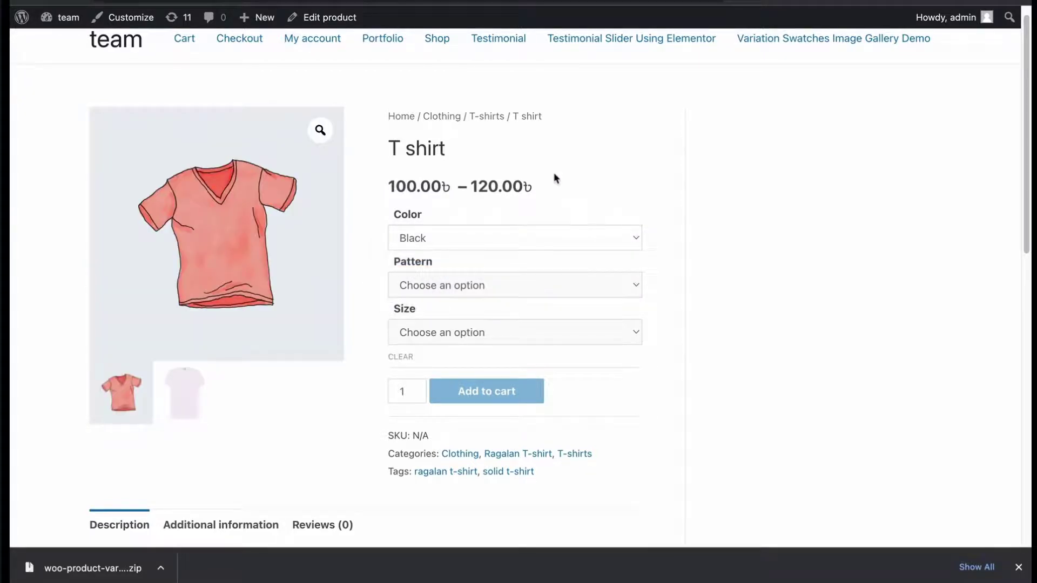
click(498, 284)
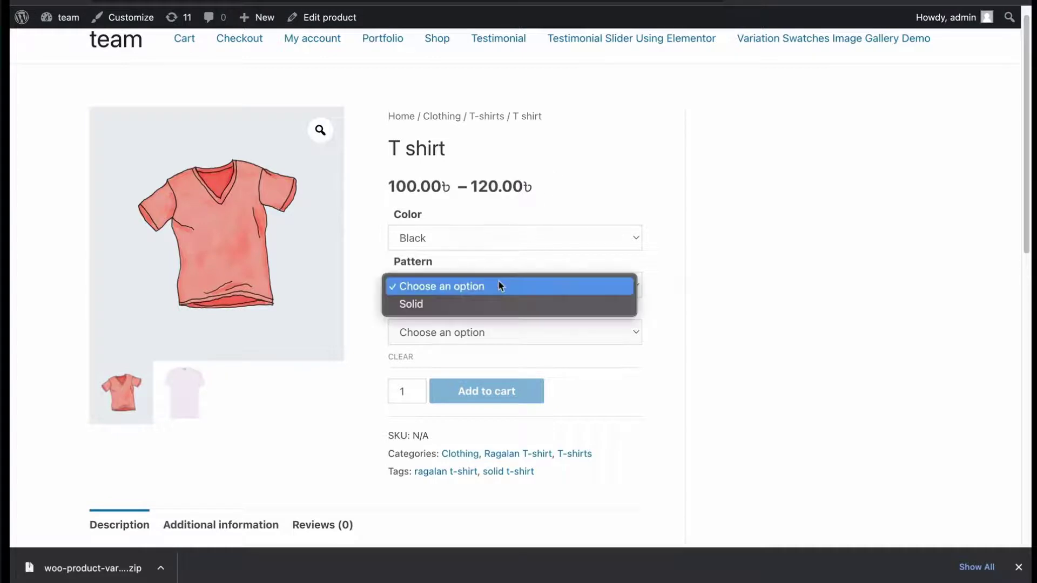
click(494, 304)
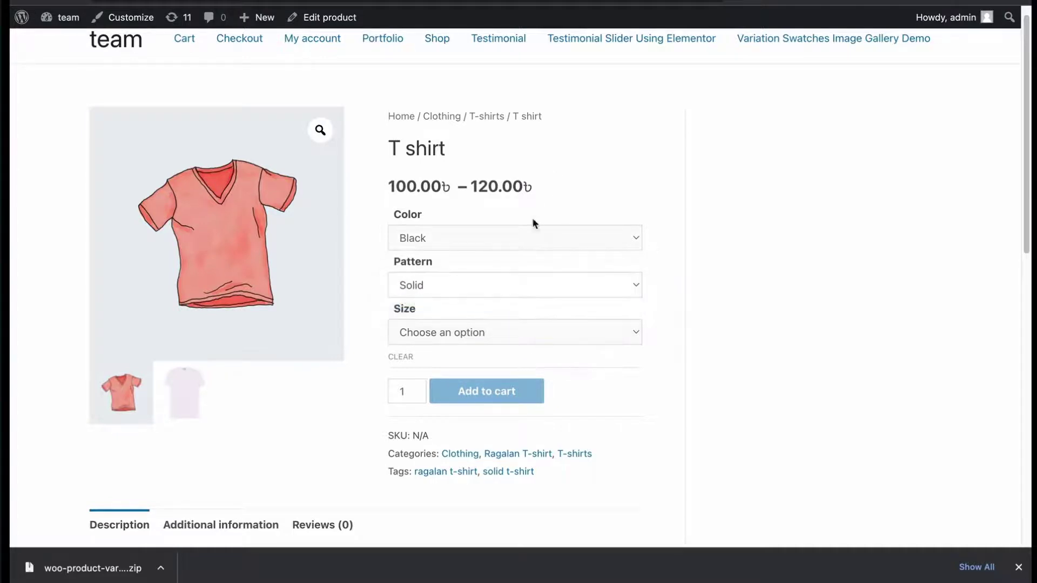
click(521, 330)
click(521, 349)
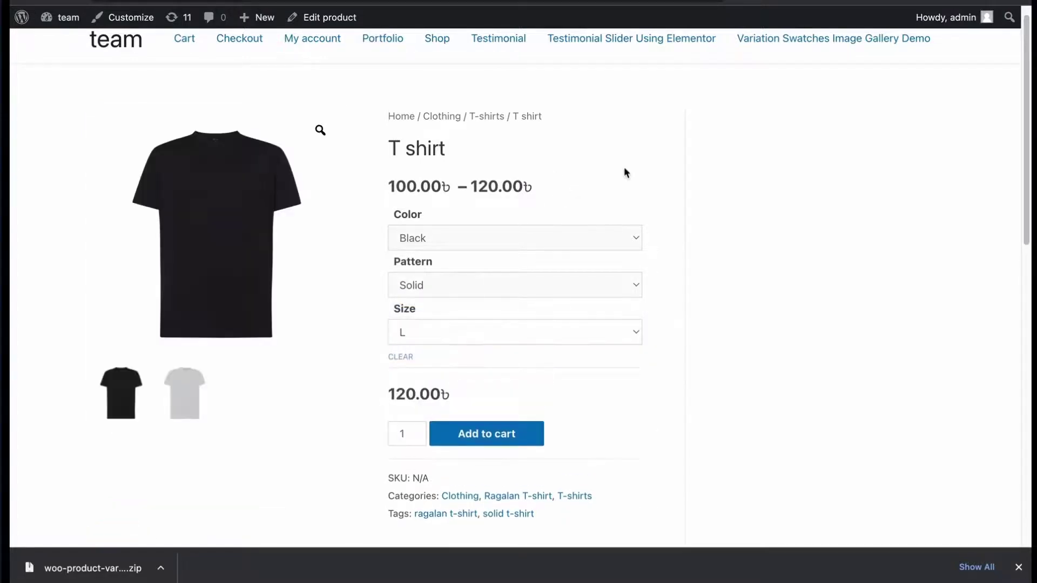
scroll(597, 171, down, 2)
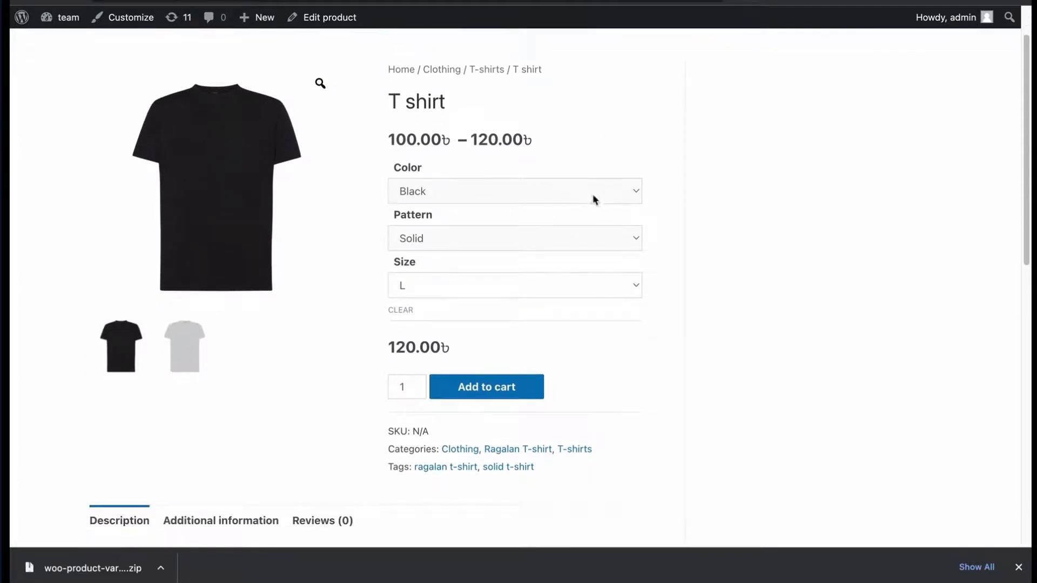
Clear the choices and select Black, Solid and size S
click(400, 312)
click(484, 190)
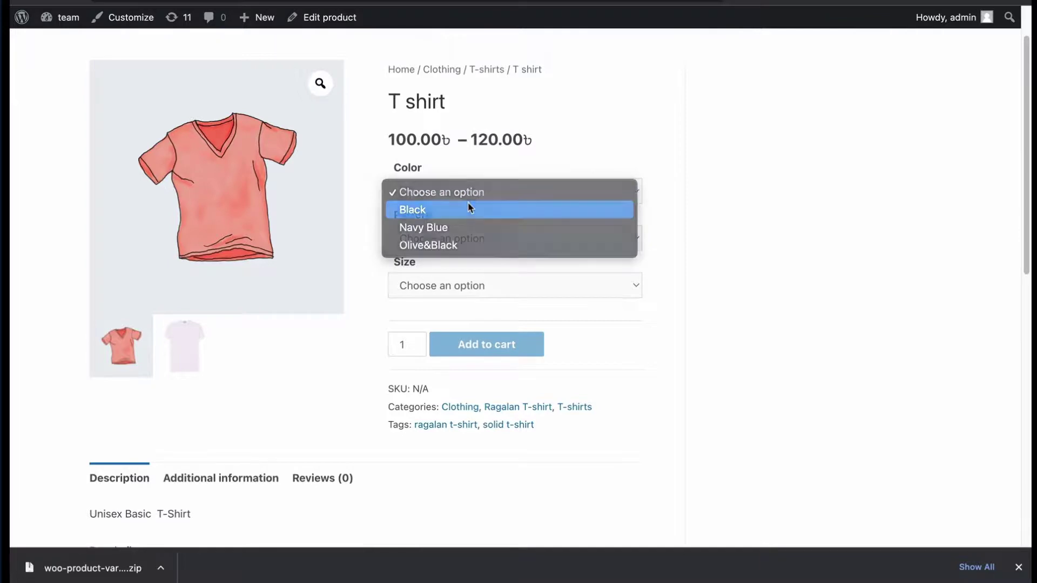
click(468, 209)
click(449, 238)
click(450, 259)
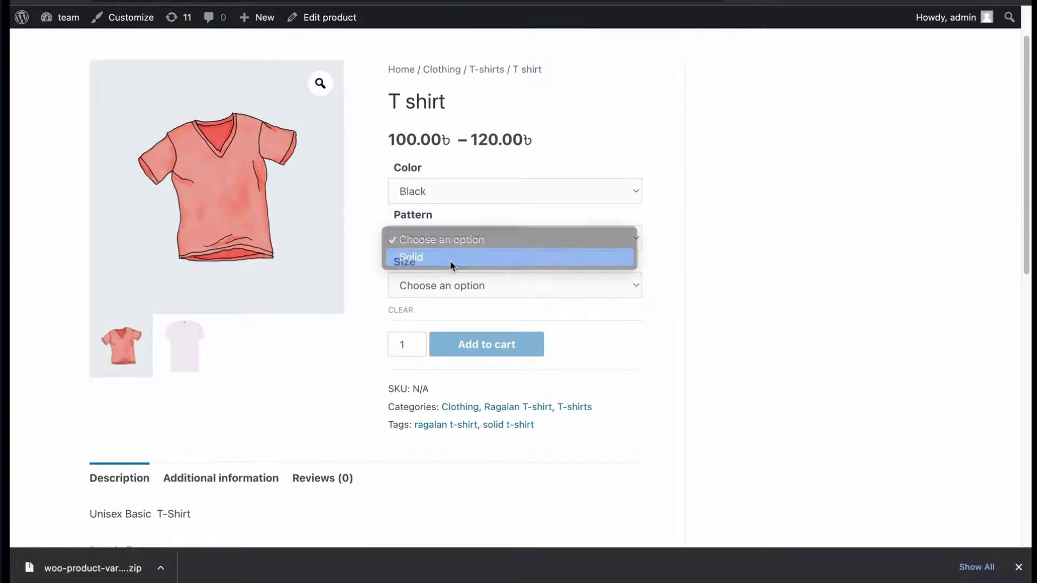
click(460, 284)
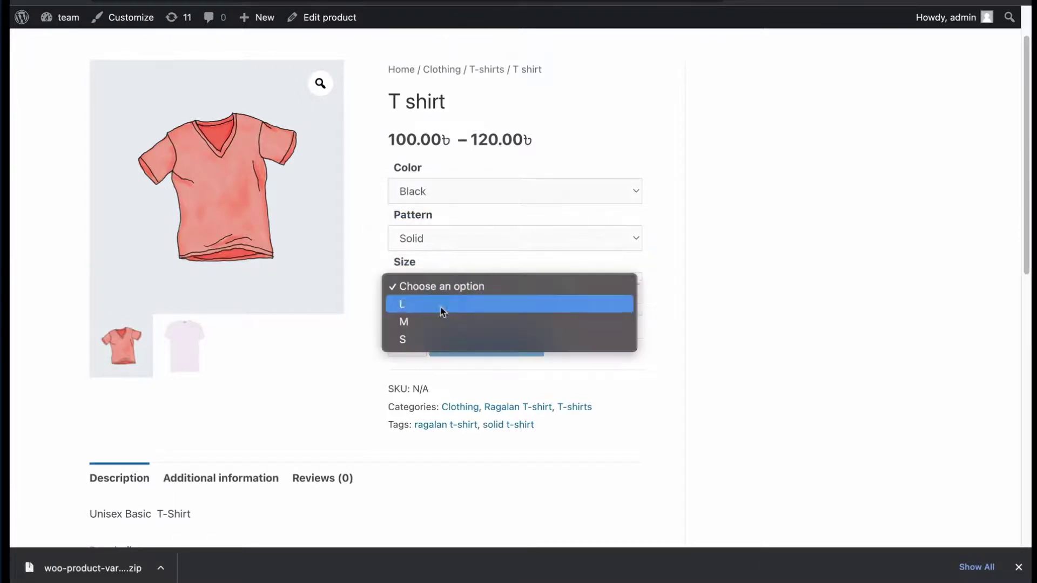
click(435, 339)
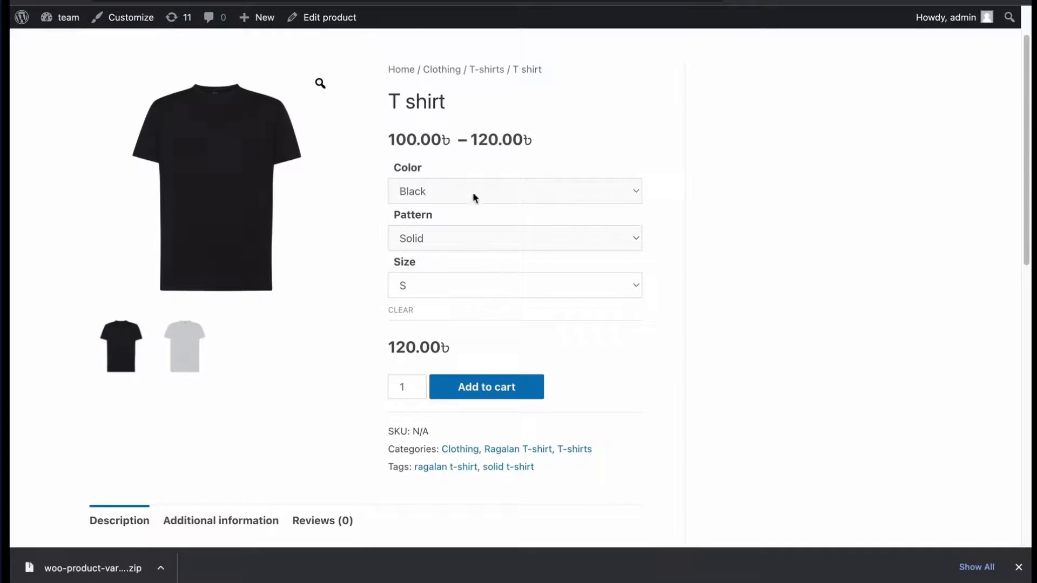
Clear again, select Navy Blue, Solid and size M, and show the light-blue shirt image
click(400, 310)
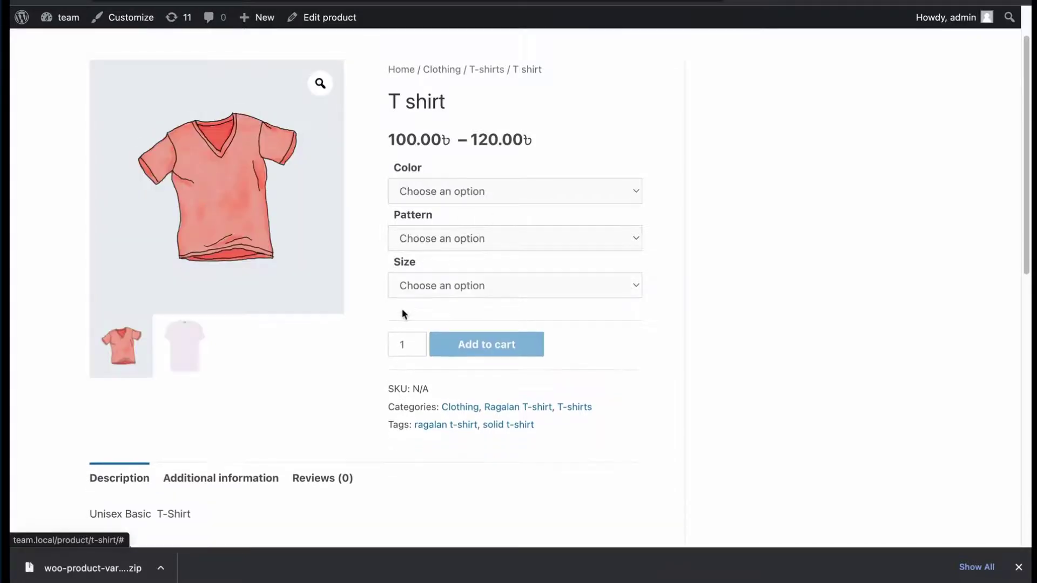
click(432, 192)
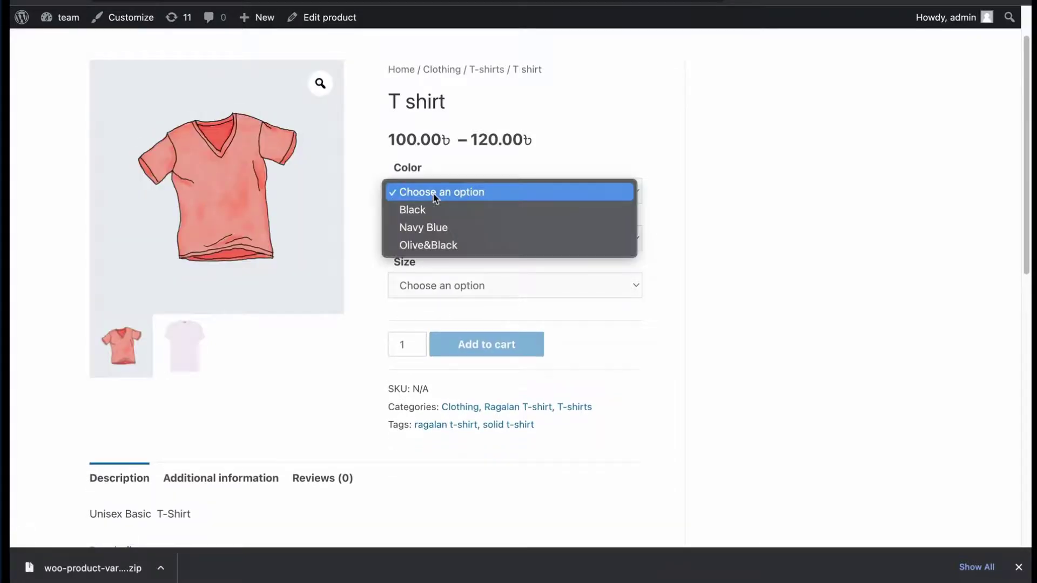
click(442, 227)
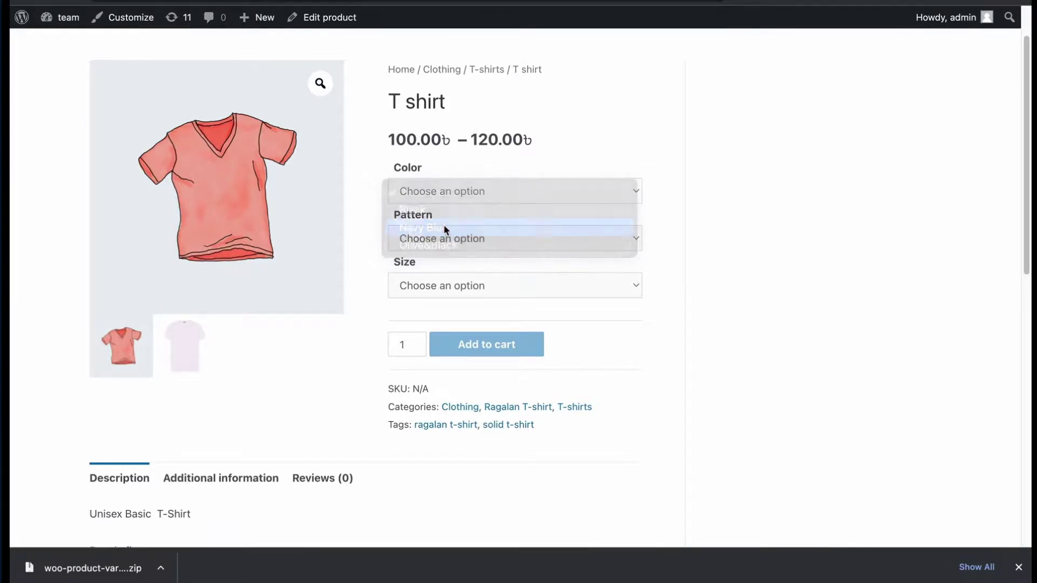
click(447, 238)
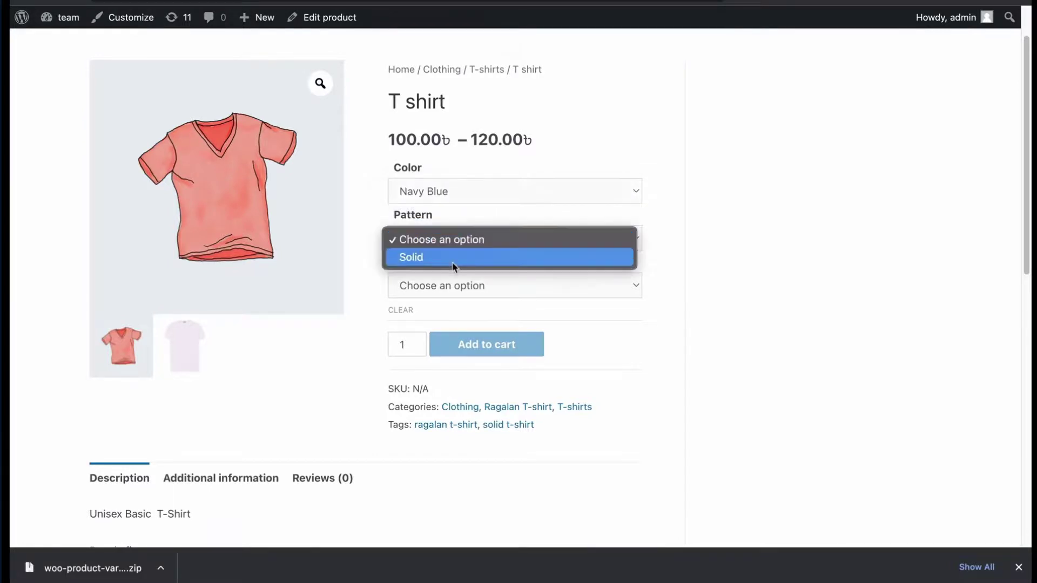
click(449, 257)
click(453, 285)
click(452, 322)
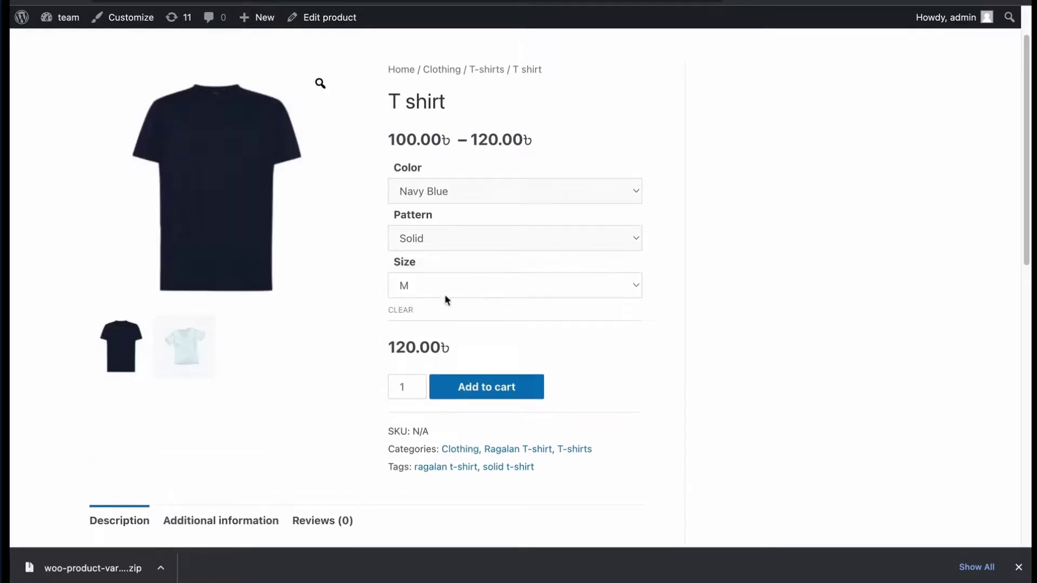
click(196, 338)
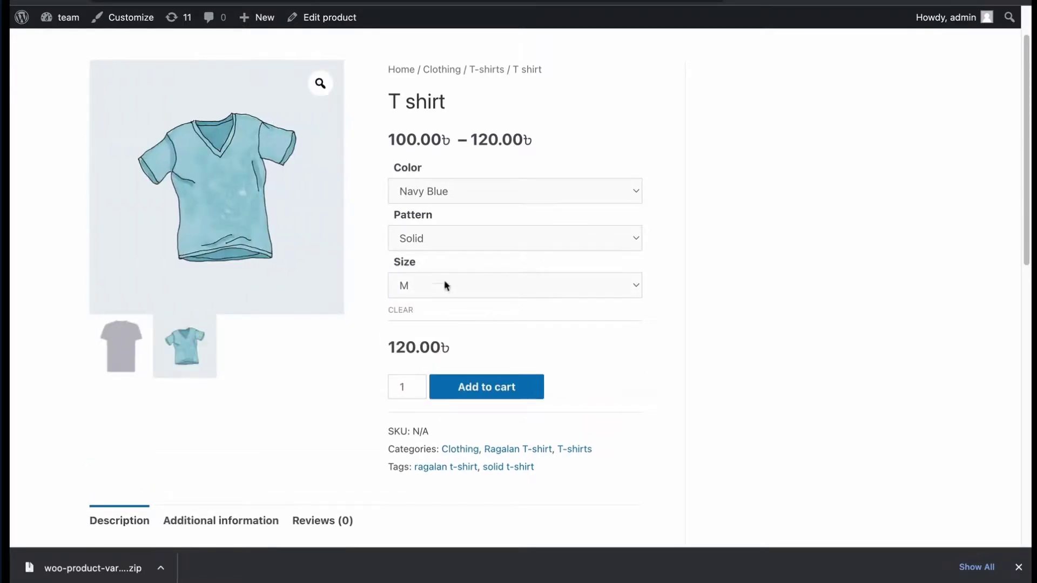
Clear the choices and select Olive&Black, Ragalan and size S
click(409, 309)
click(437, 196)
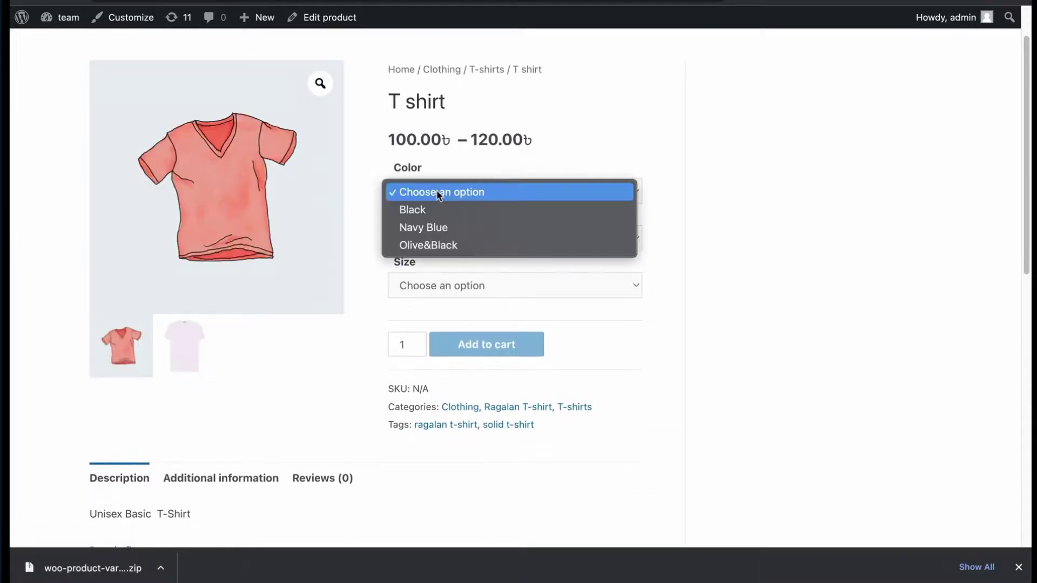
click(446, 246)
click(442, 239)
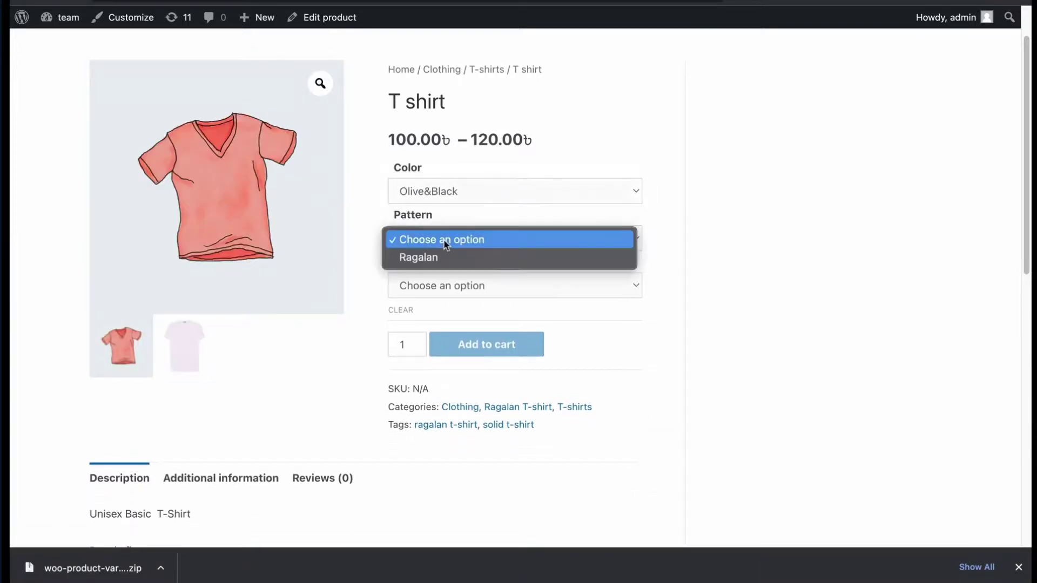
click(443, 259)
click(442, 280)
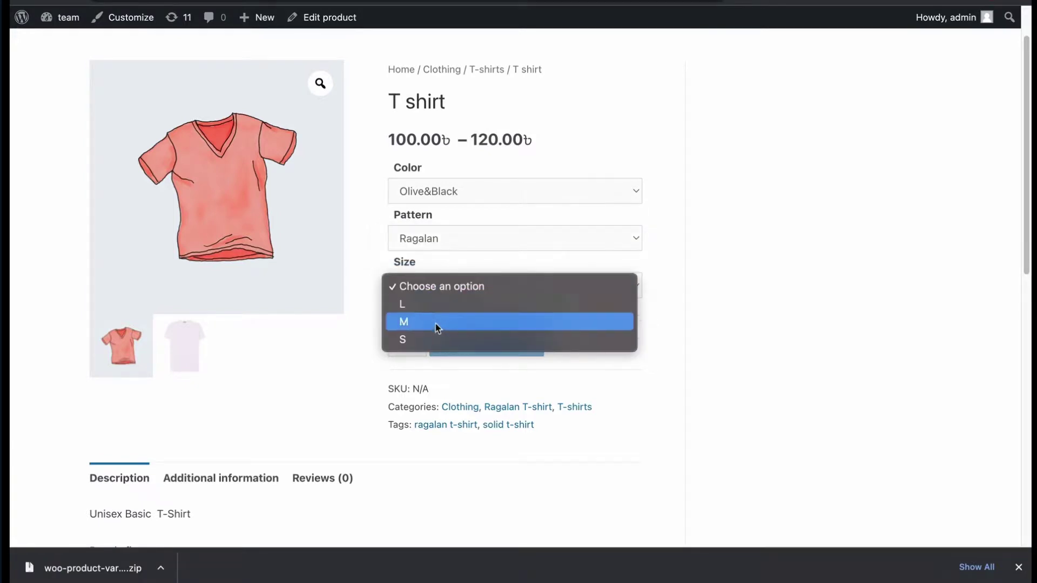
click(437, 338)
scroll(504, 311, down, 2)
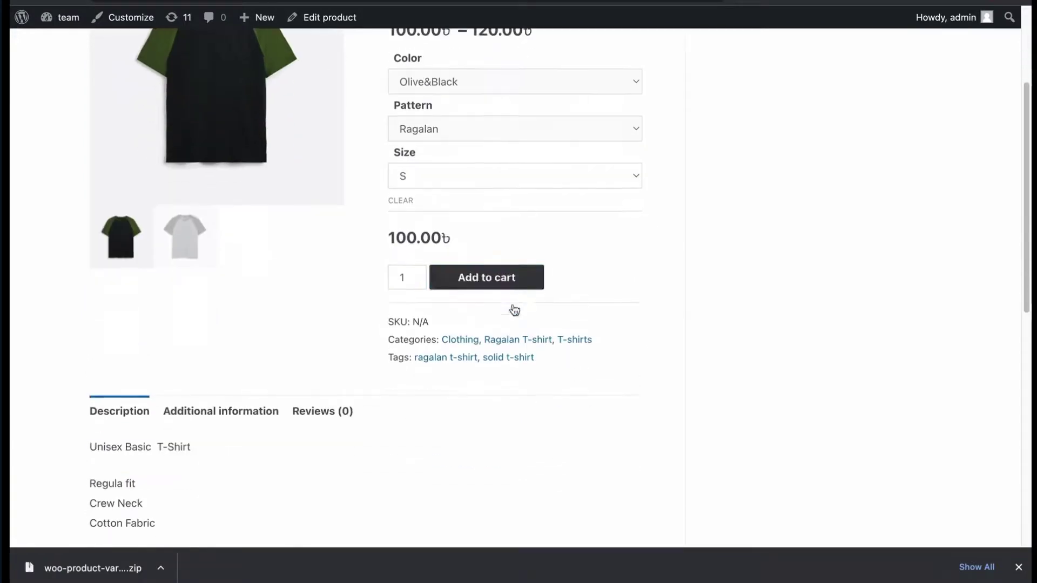
scroll(502, 316, up, 3)
Clear again, select Olive&Black, Ragalan and size M, and flip between the raglan gallery images
click(402, 341)
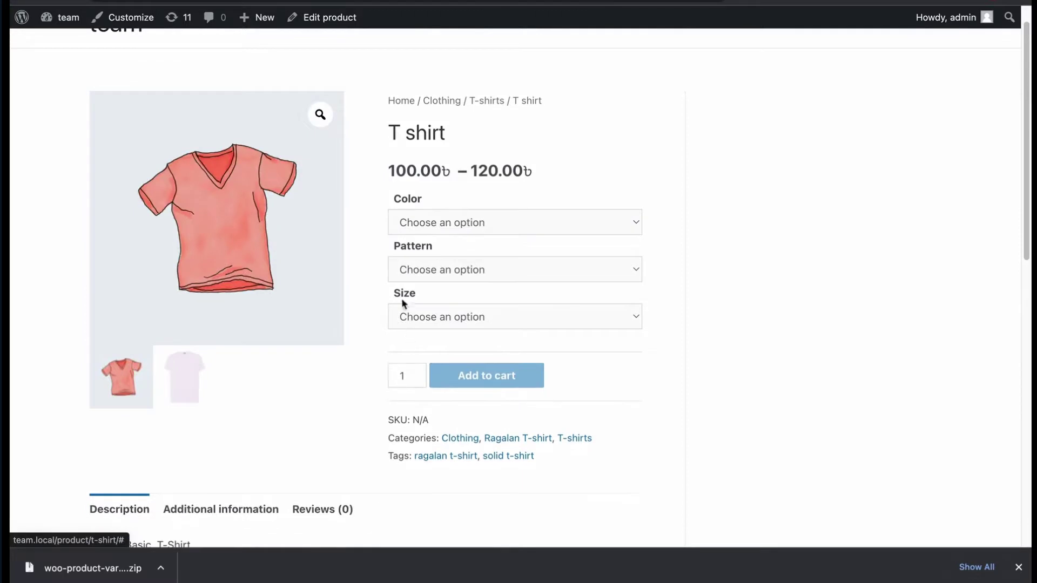
click(197, 373)
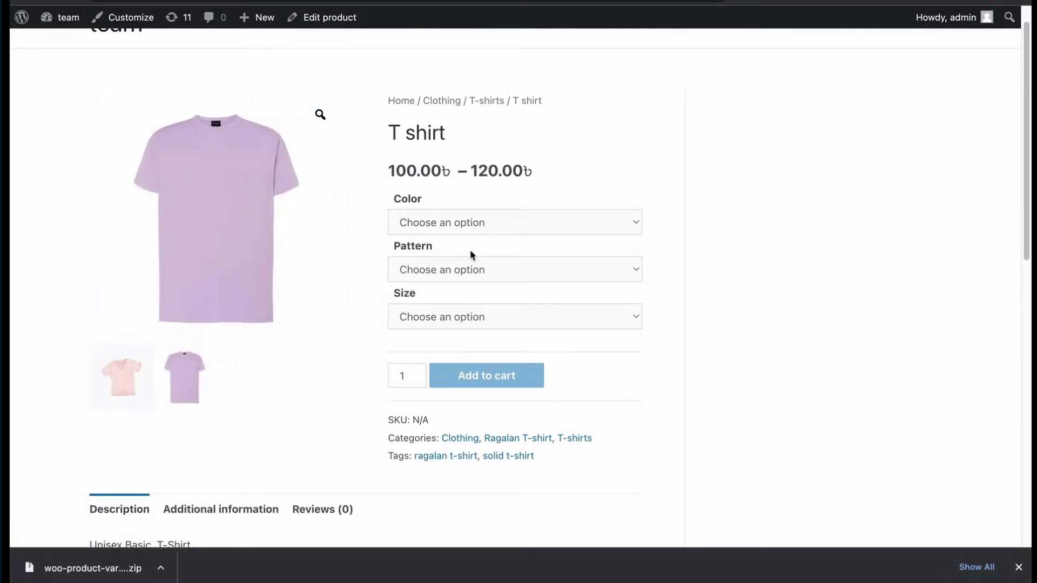
click(475, 232)
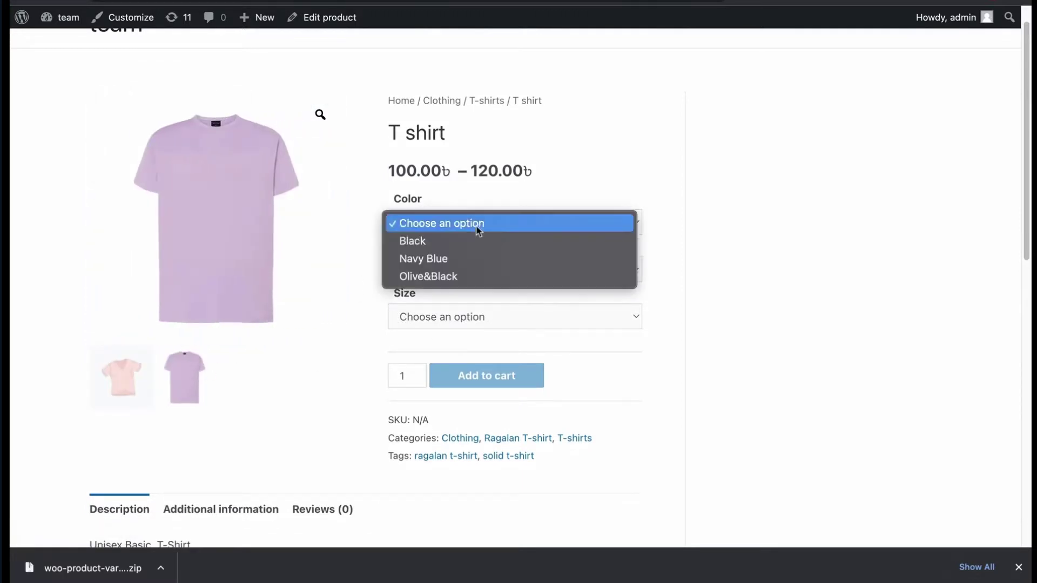
click(472, 272)
click(461, 286)
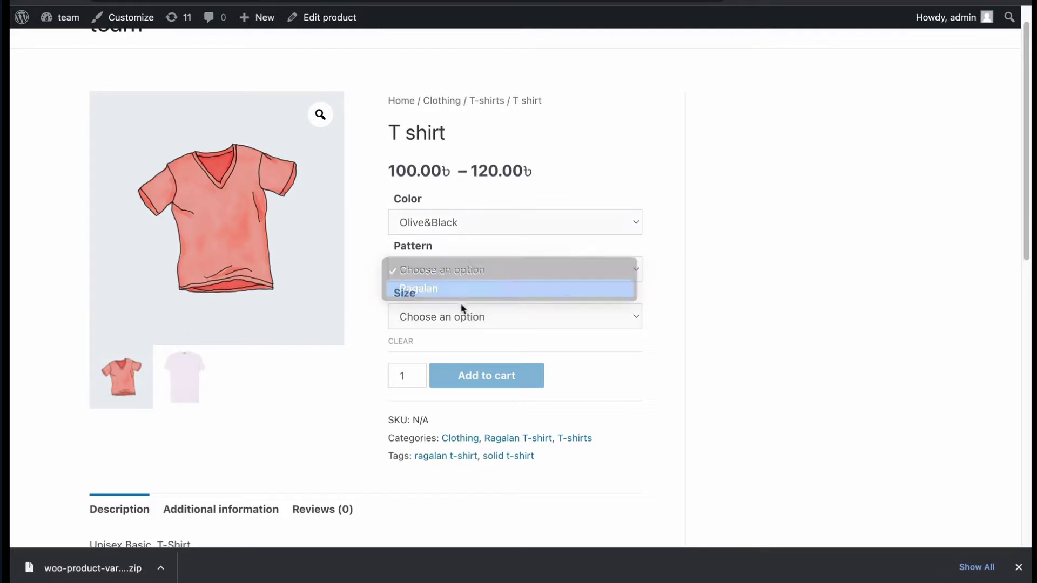
click(463, 318)
click(458, 353)
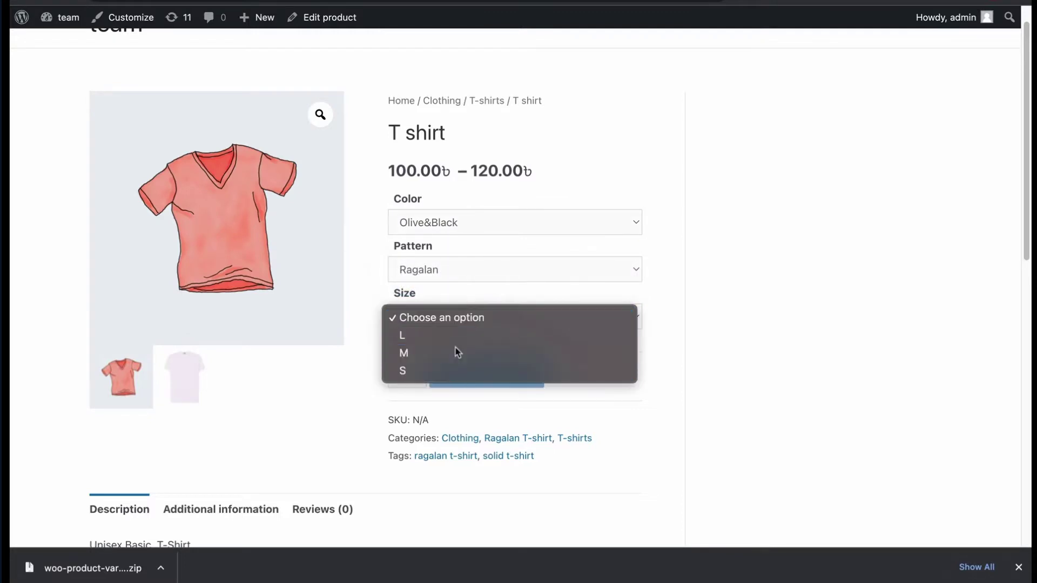
click(183, 378)
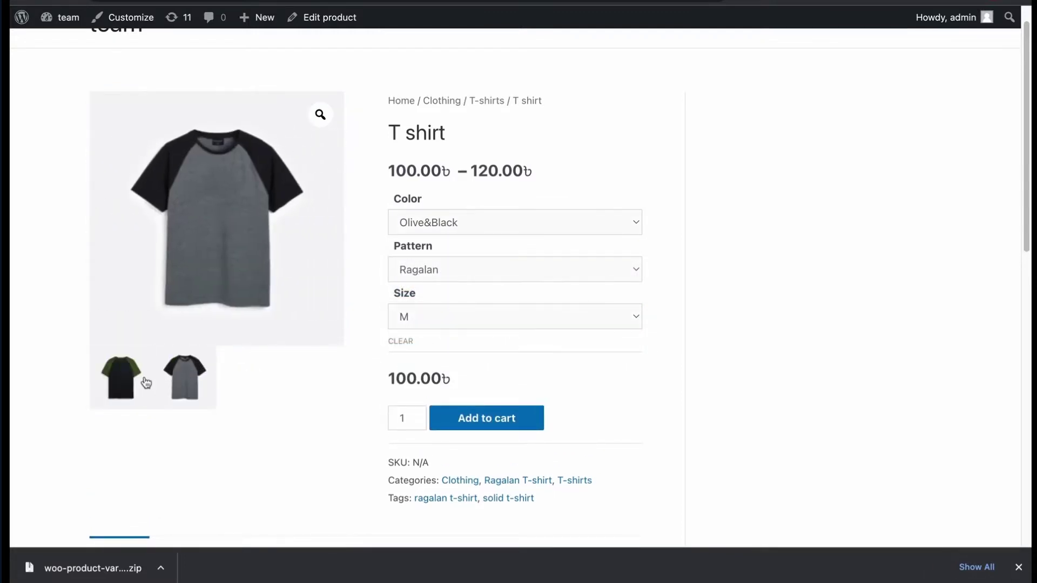
click(143, 381)
click(178, 379)
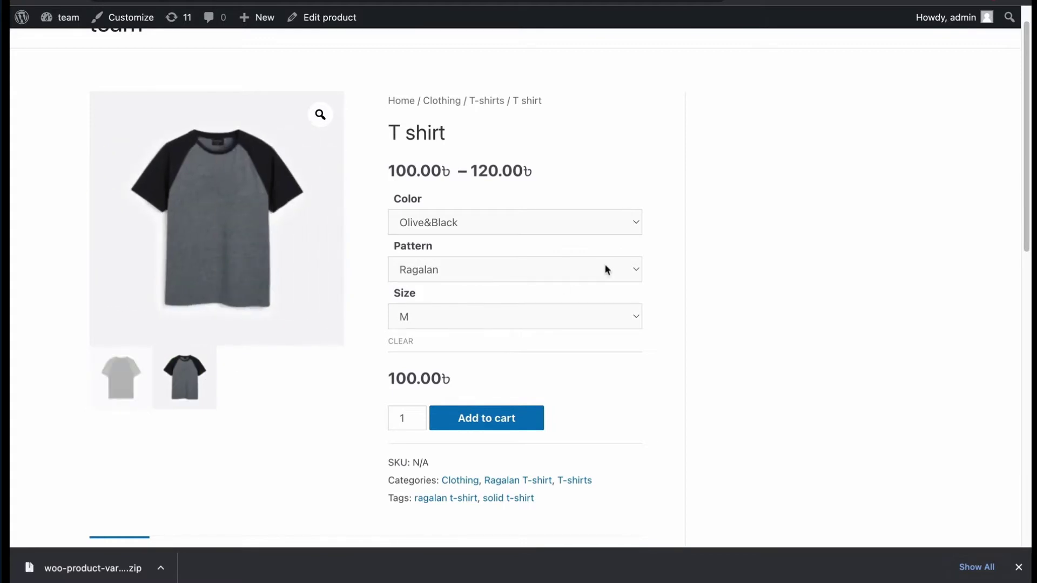